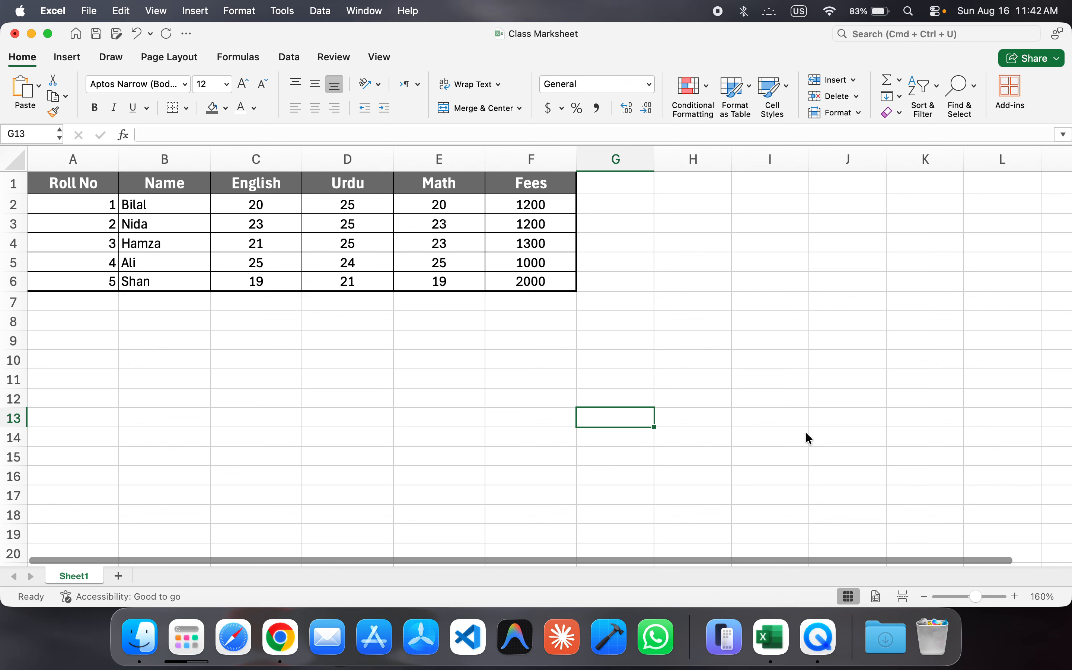
- Select the fee amounts in cells F2 to F6 for review
click(549, 208)
drag(554, 206, 555, 281)
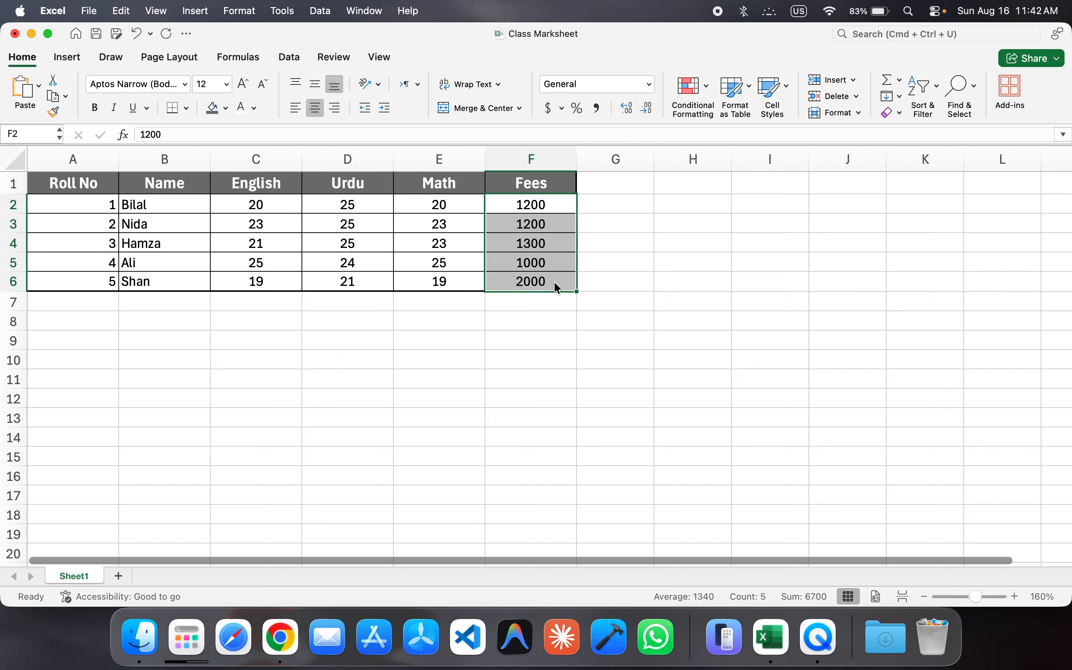
click(530, 320)
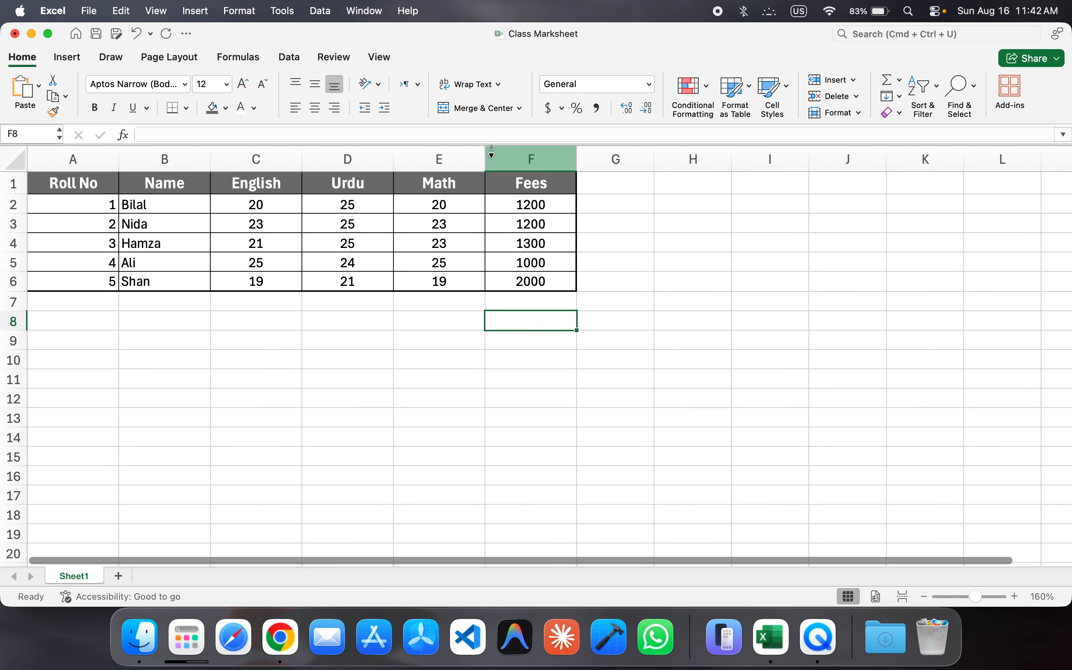
click(568, 401)
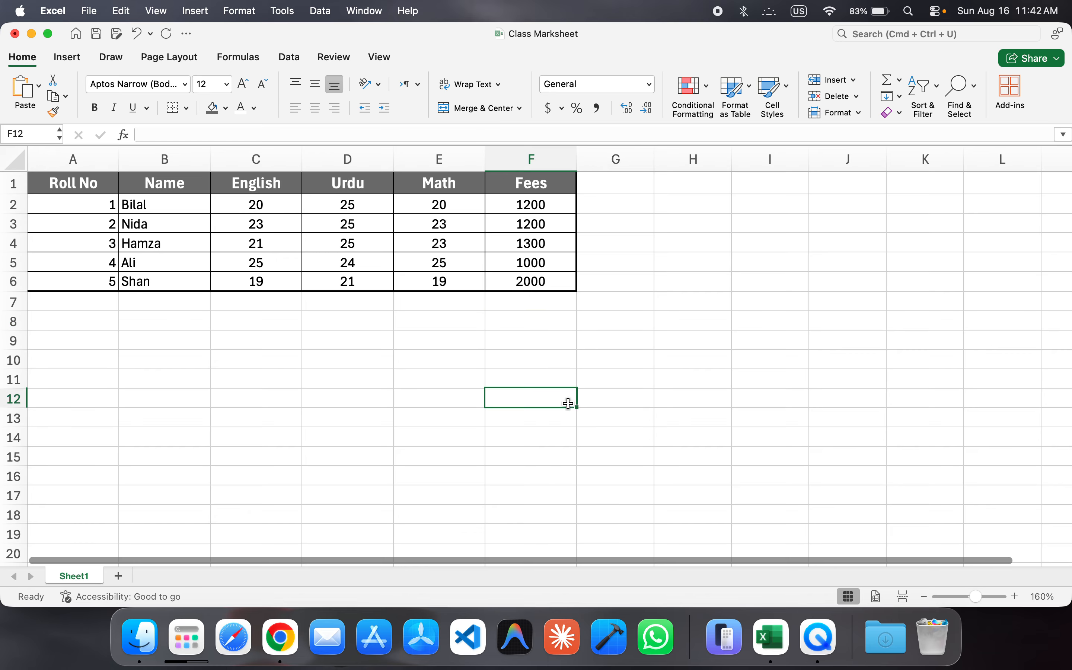
click(541, 322)
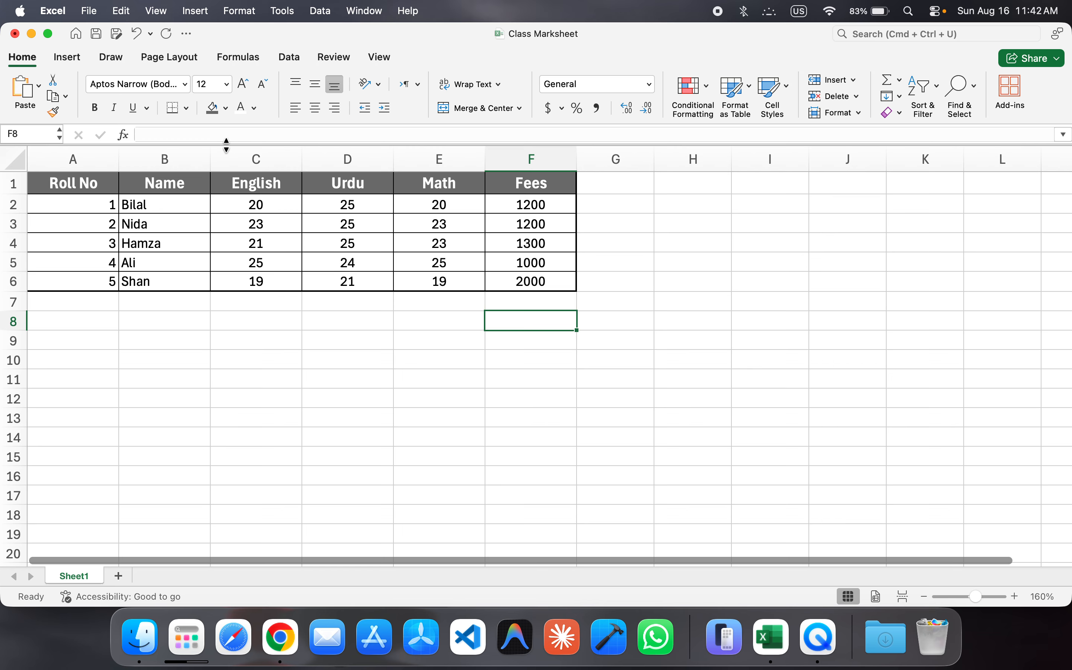
click(247, 135)
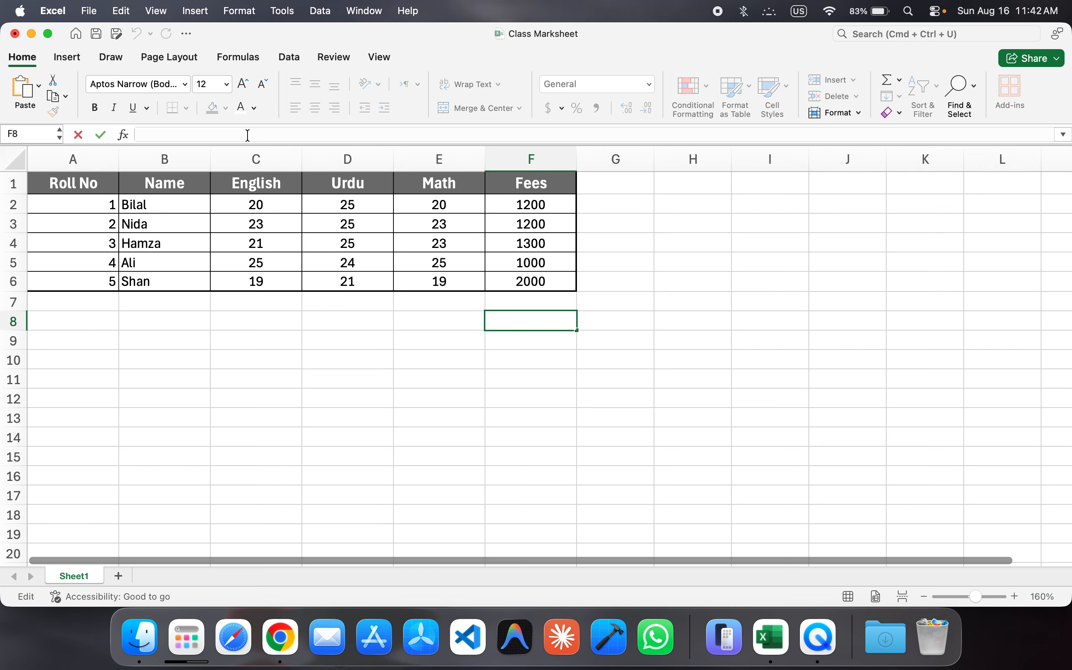
text(=)
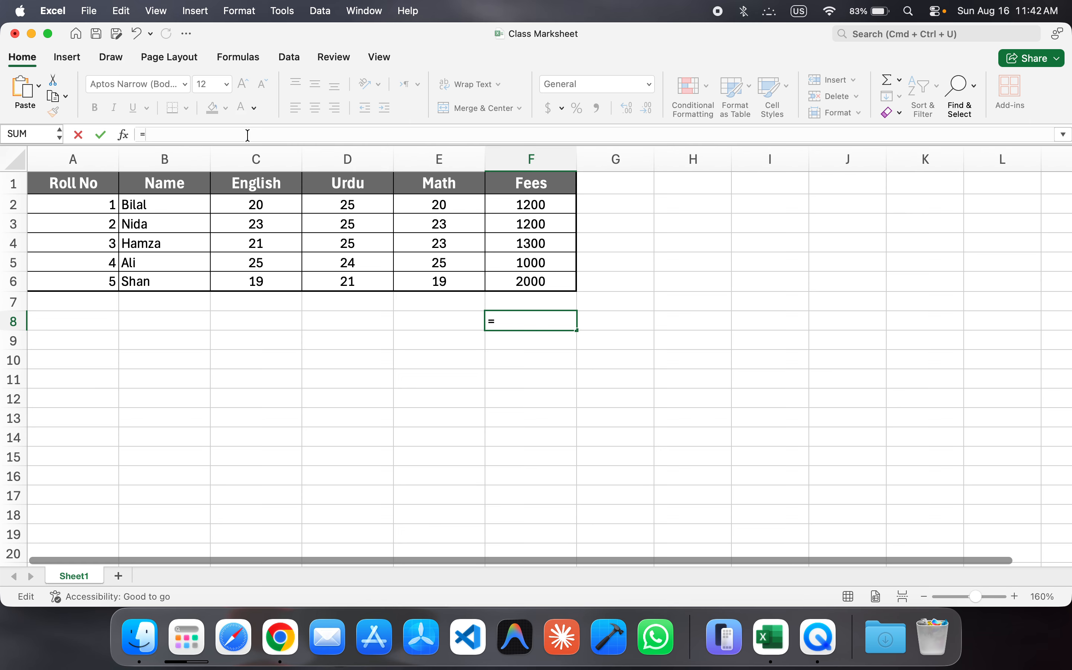
key(BackSpace)
text(SUM)
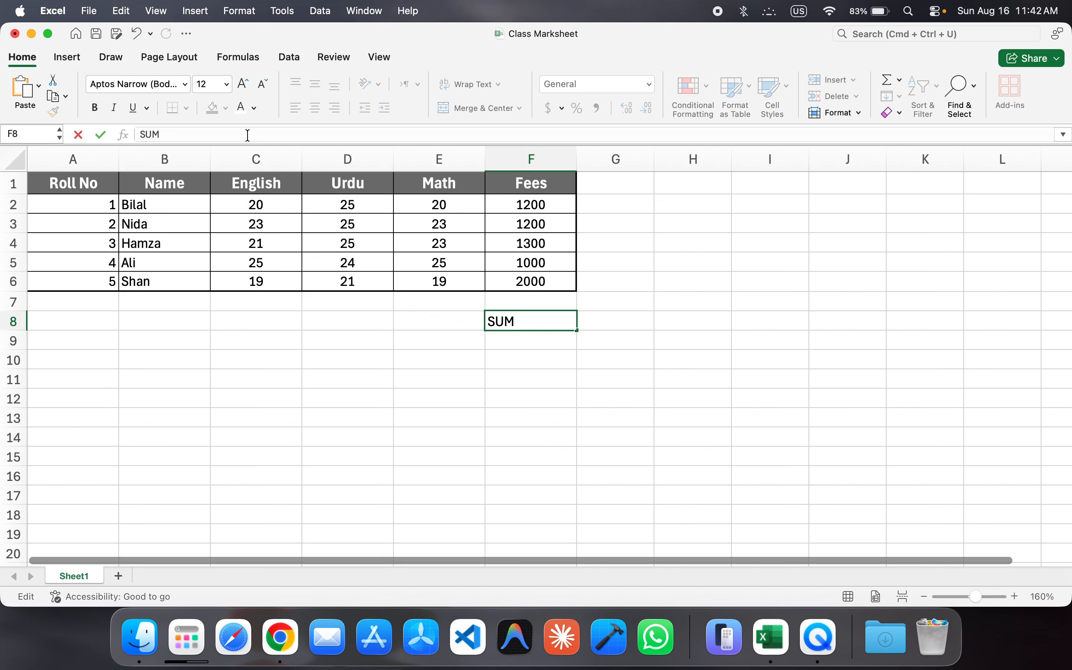
key(Return)
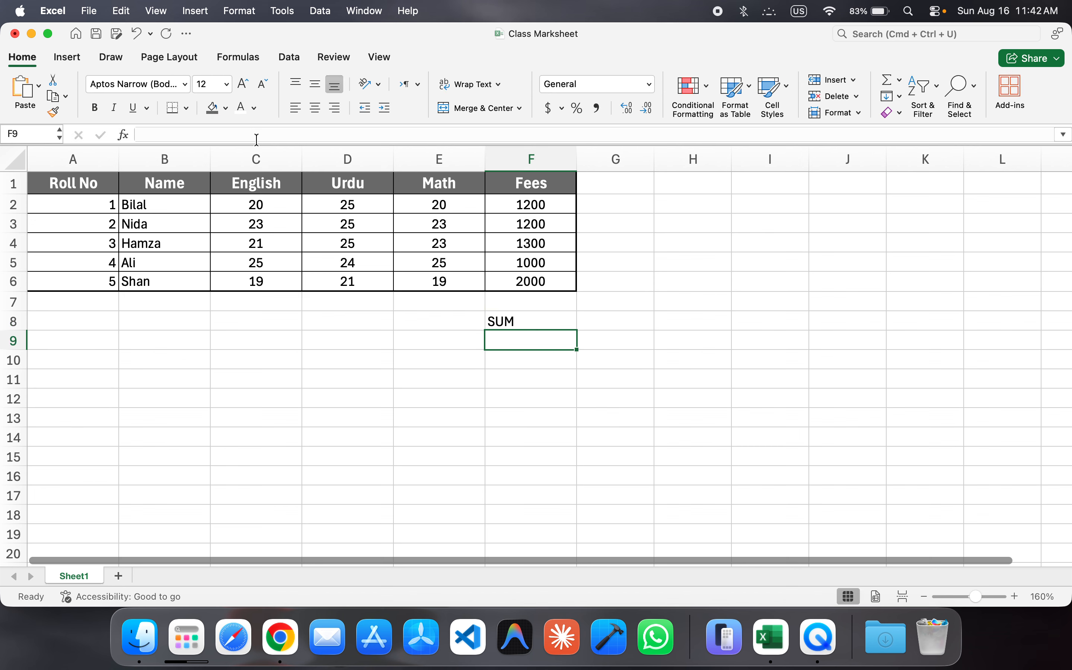
click(548, 313)
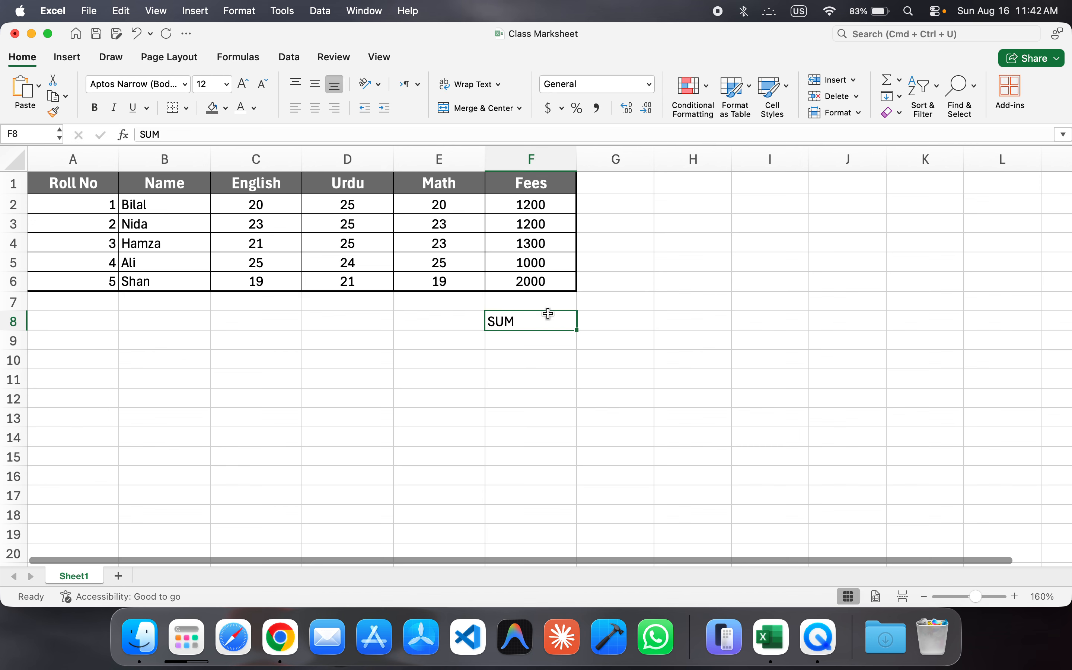
key(Delete)
text(=SUM)
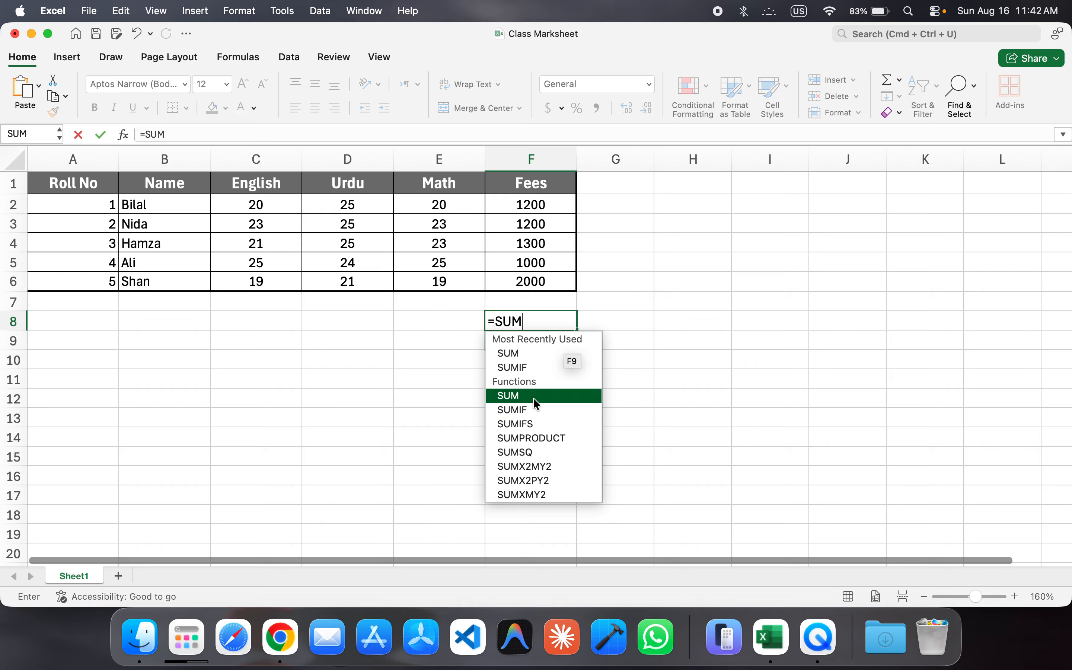
double_click(534, 353)
key(Return)
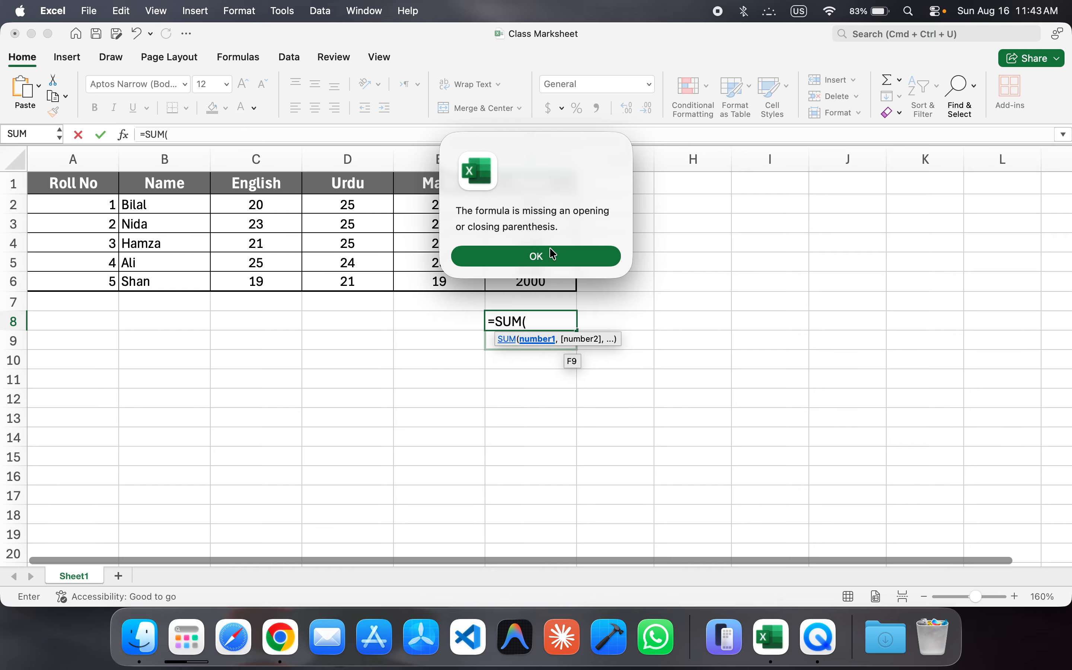
click(547, 258)
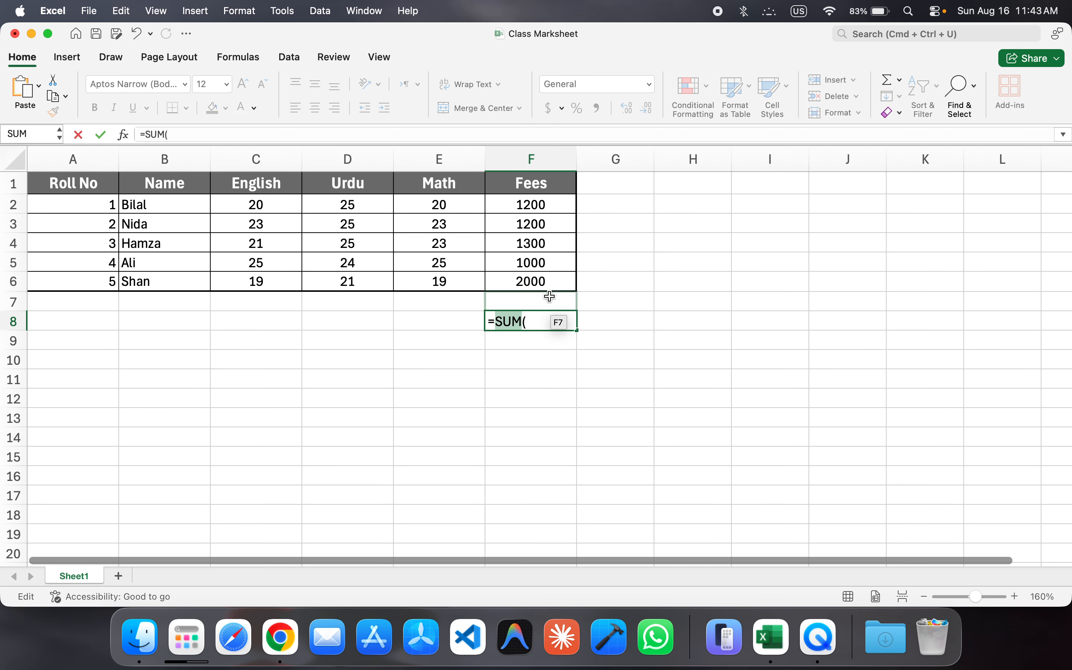
click(354, 135)
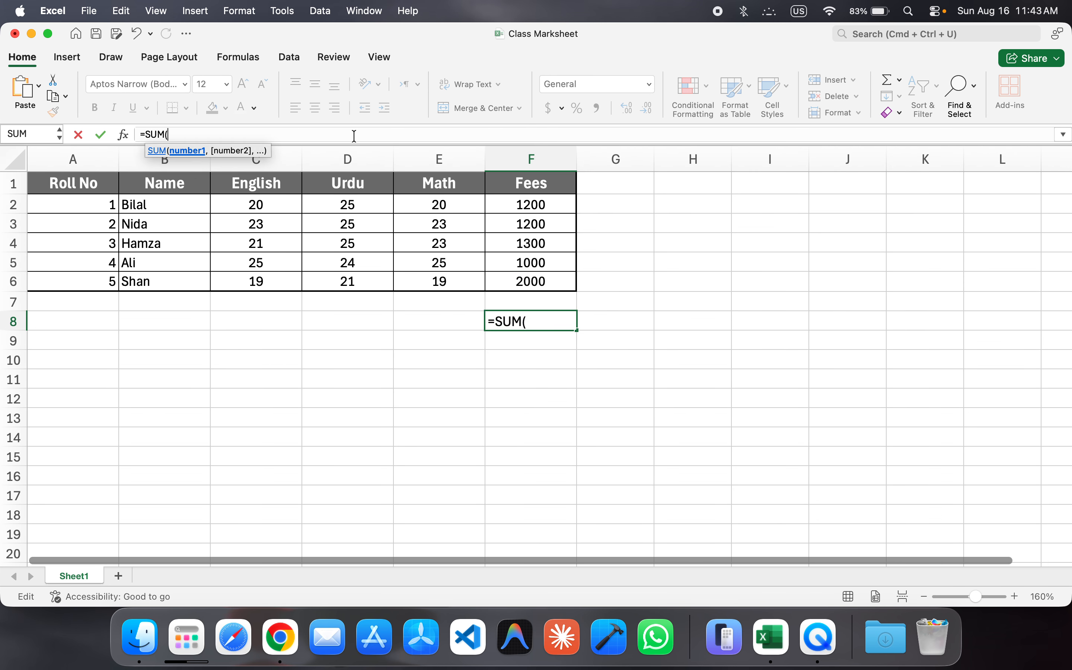
key(BackSpace)
key(BackSpace)
key(BackSpace)
key(BackSpace)
key(BackSpace)
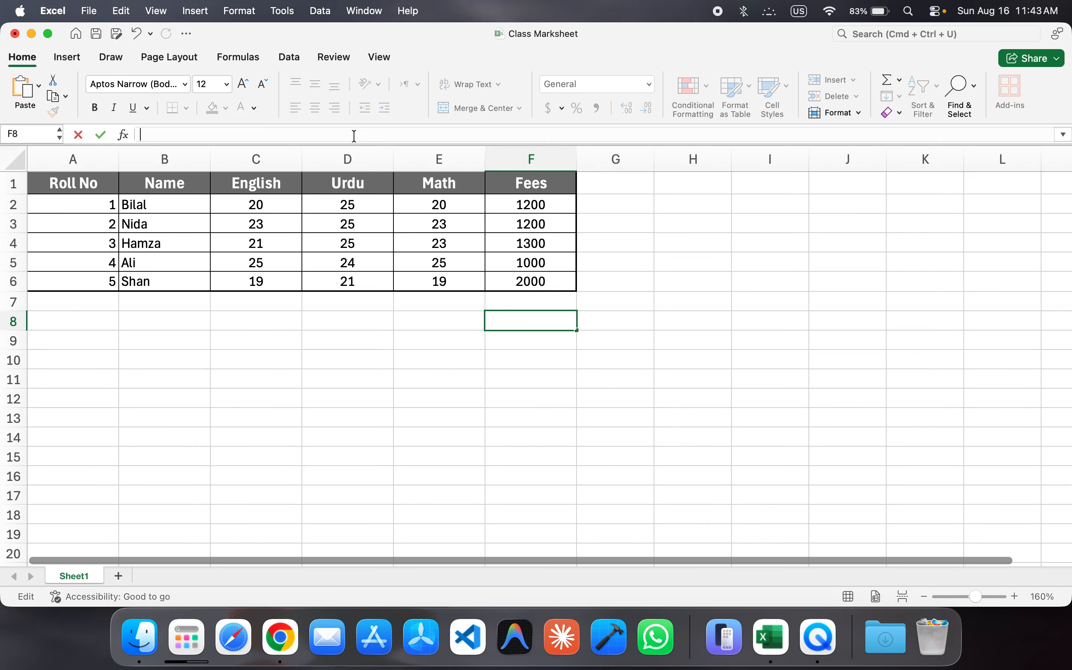
- Enter the label "Sum/Total" in cell E8, beside the cell for the fees total
click(463, 329)
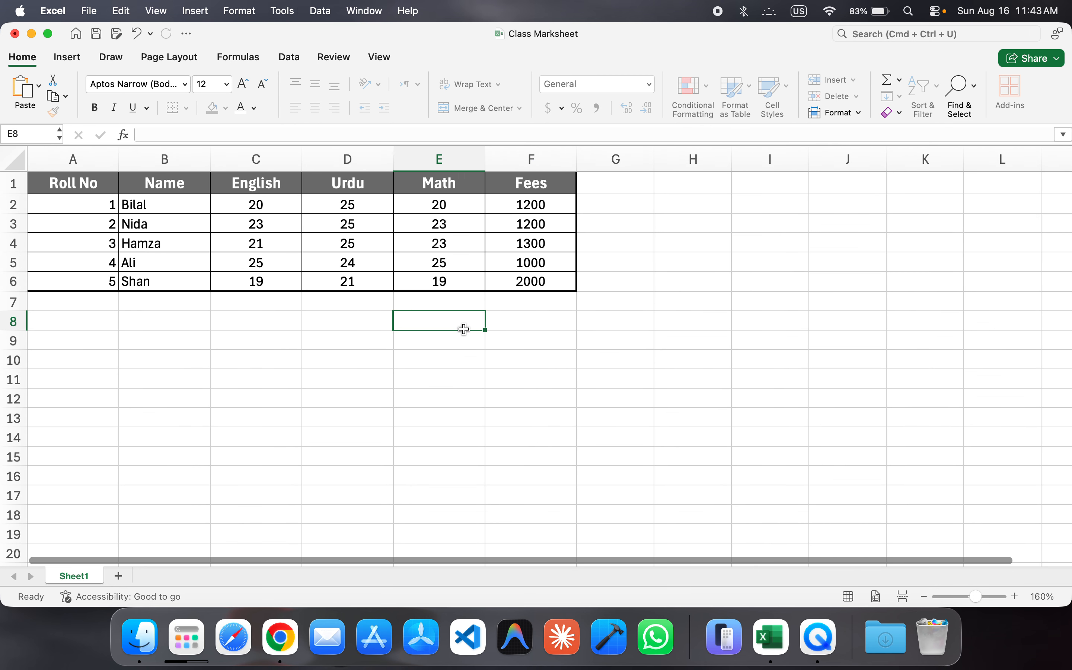
text(S)
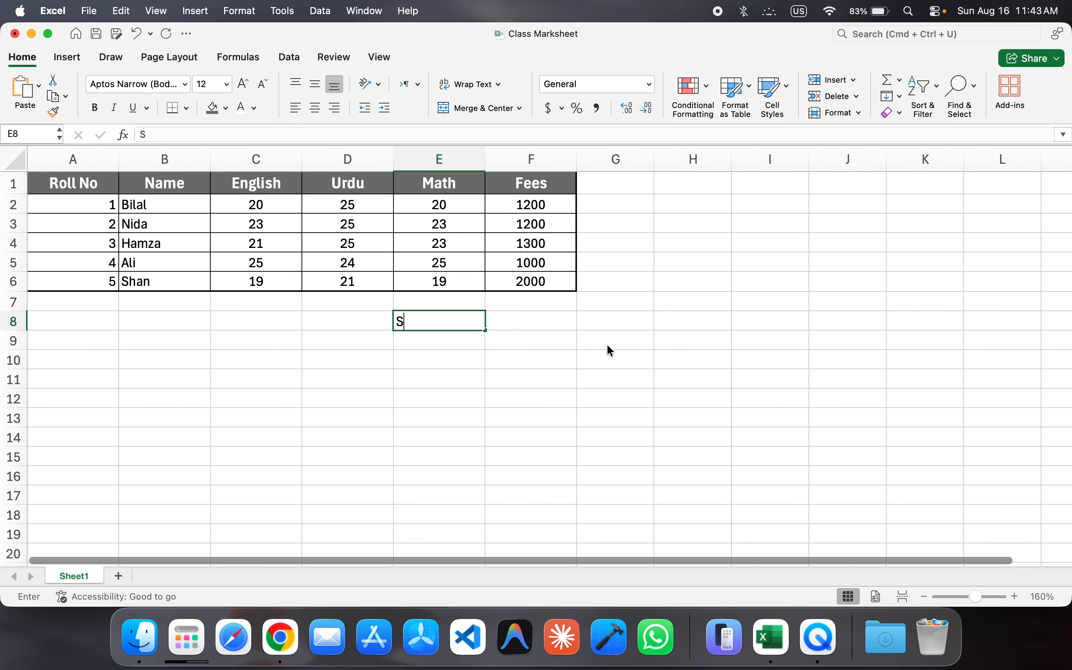
text(um/Total)
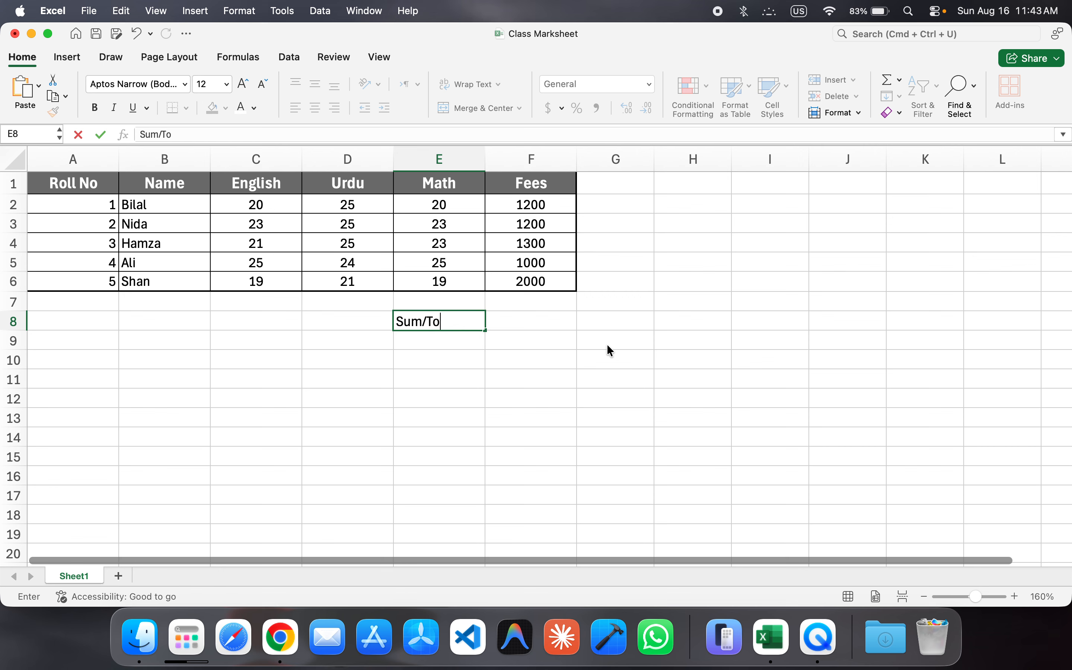
key(Left)
key(Left)
key(Right)
key(Right)
key(Right)
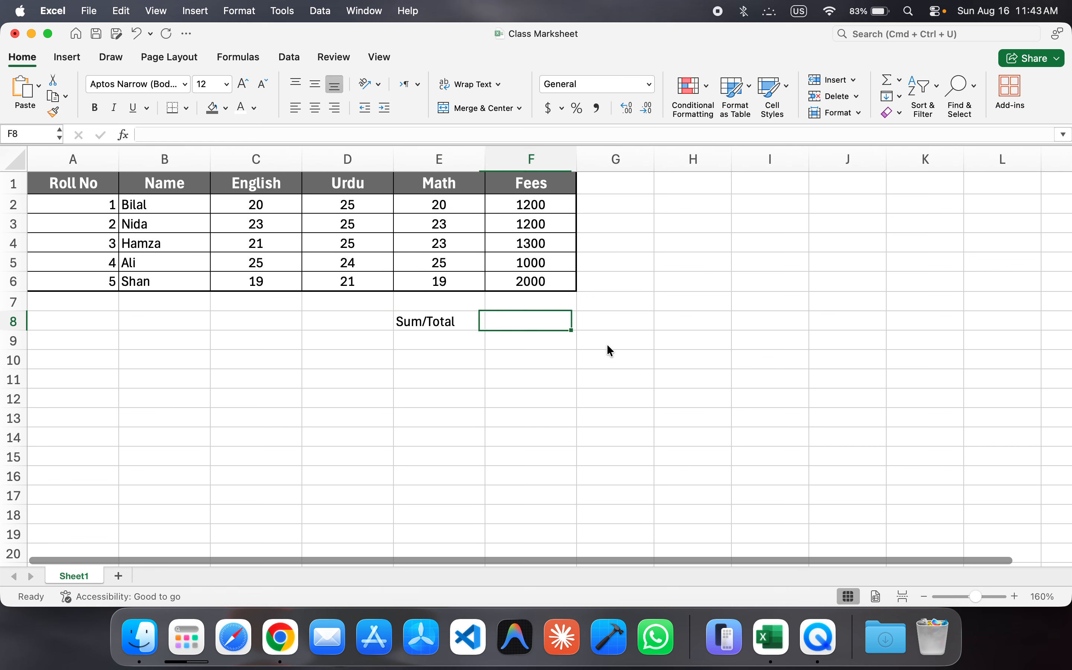
- Total the fees in cell F8 by adding each cell individually with the formula =SUM(F2+F3+F4+F5+F6)
click(475, 132)
text(=)
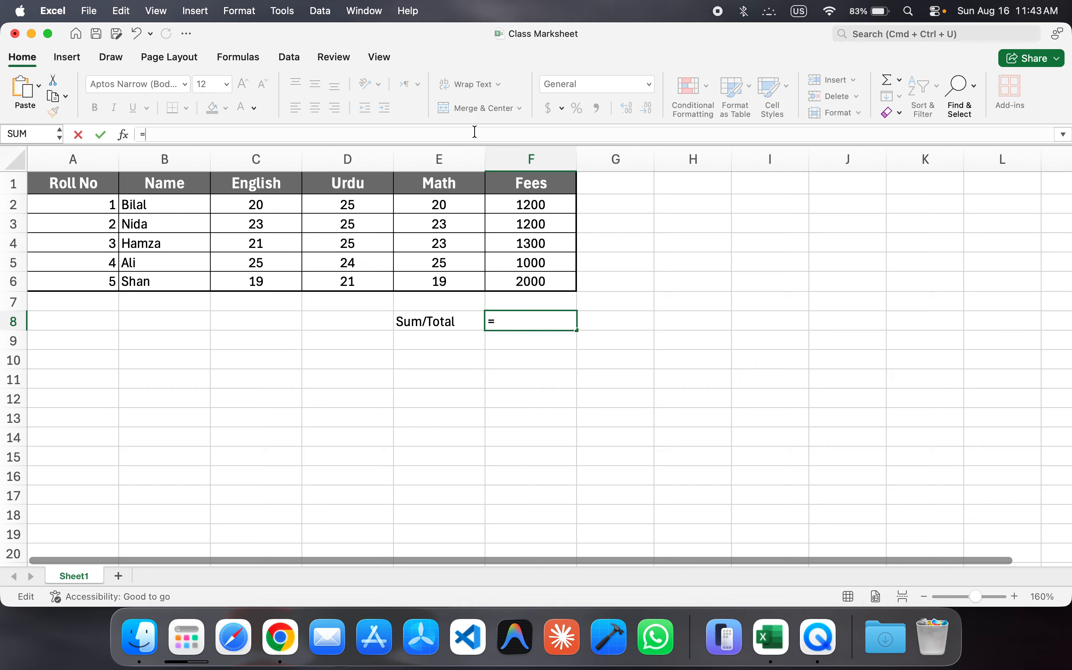
text(S)
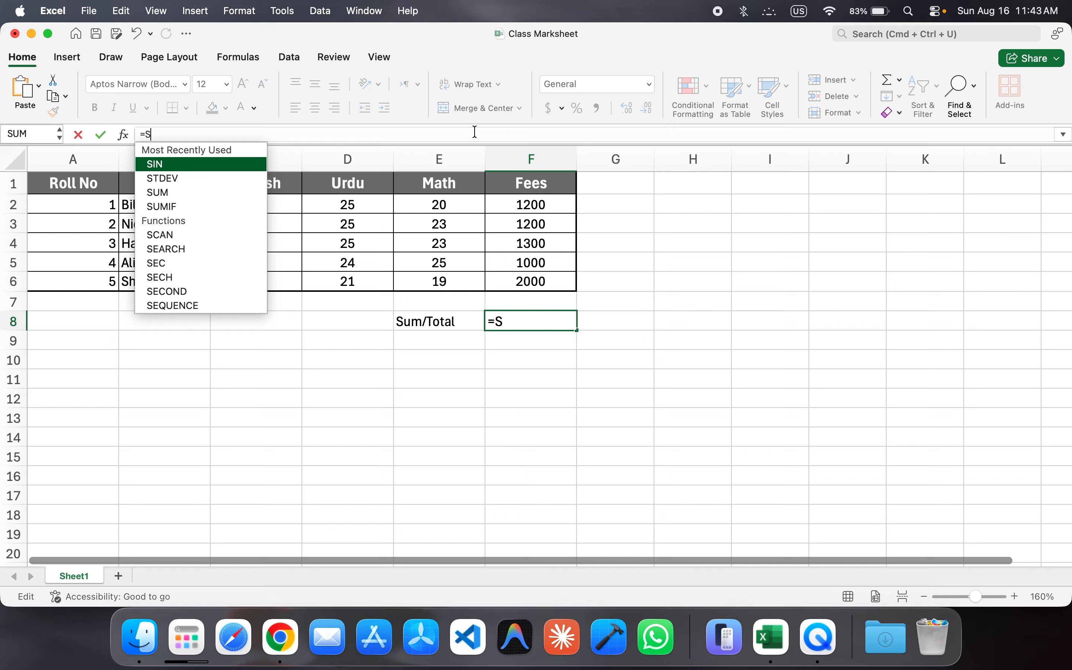
text(UM()
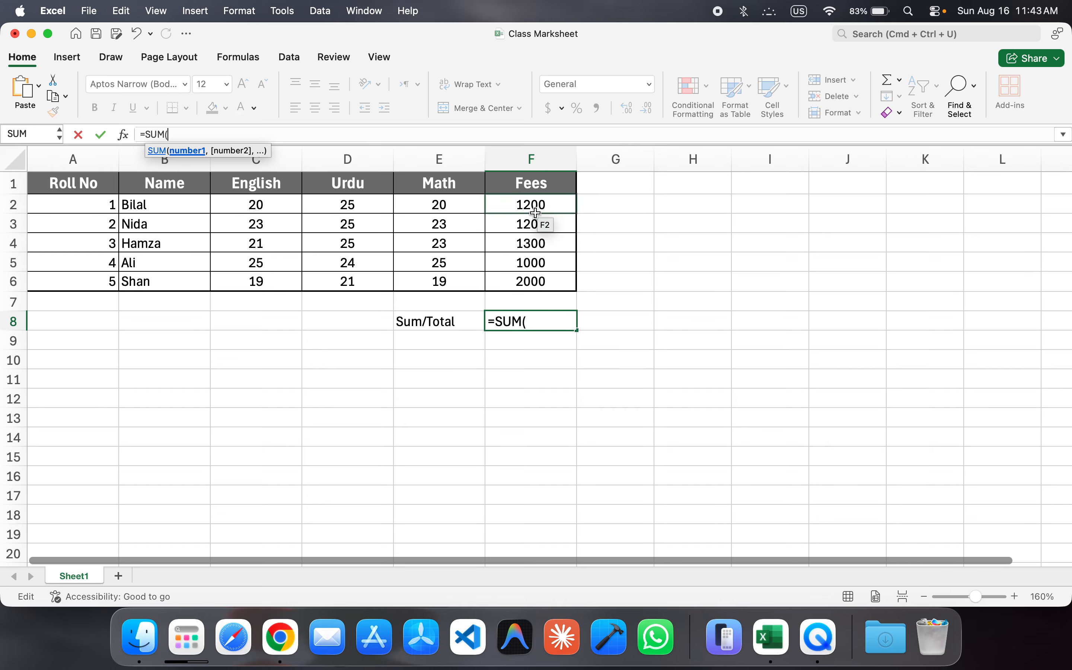
text(F2)
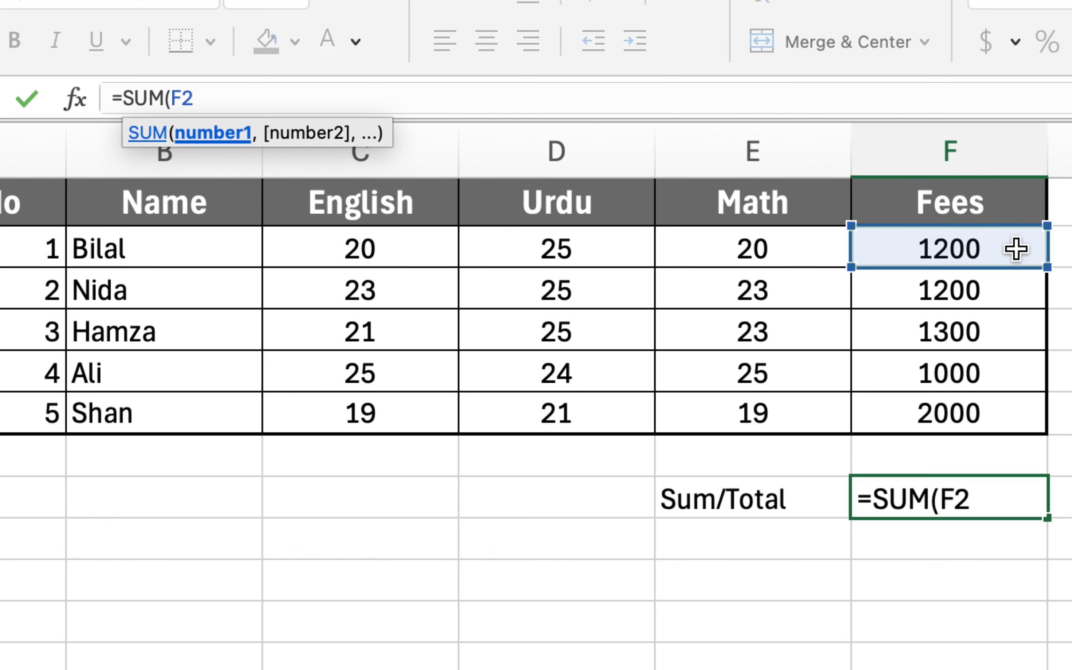
text(+)
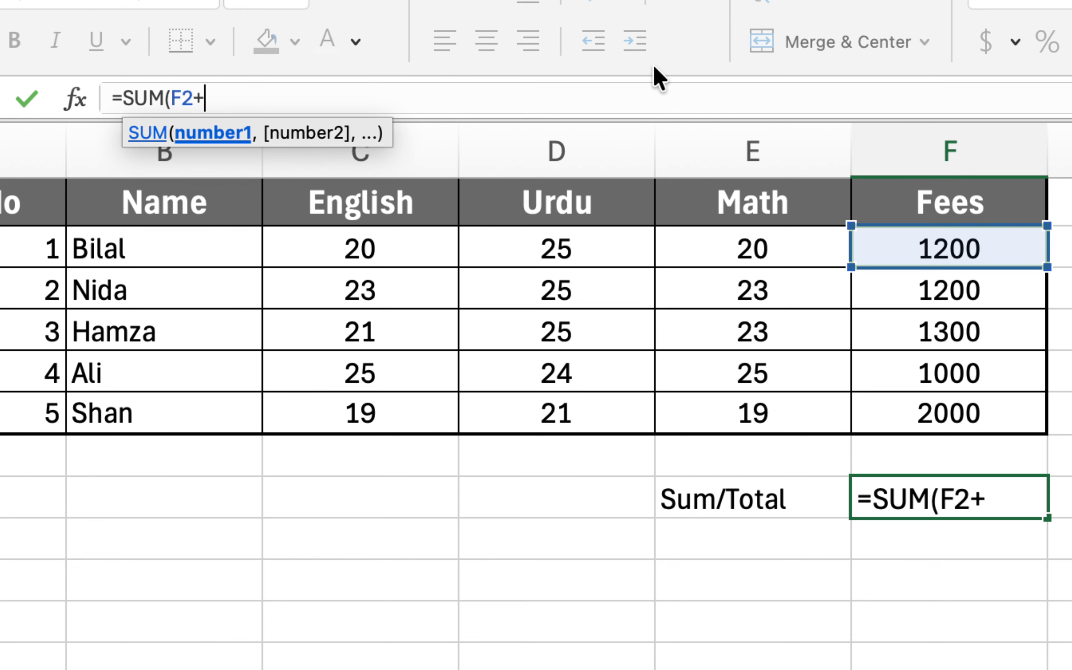
text(F3)
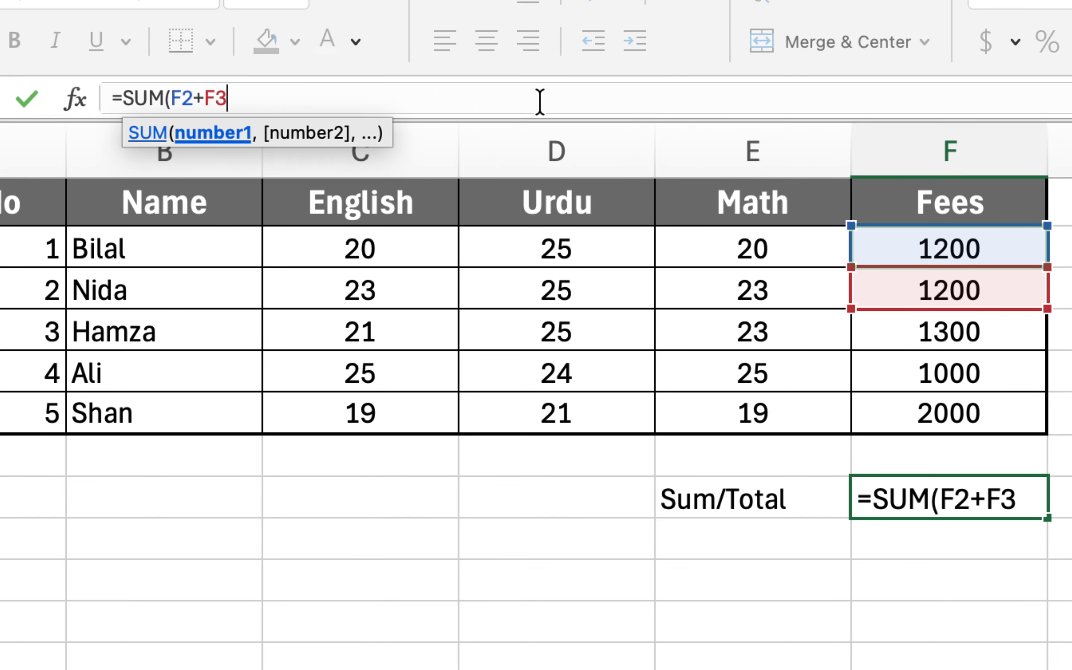
text(+F4)
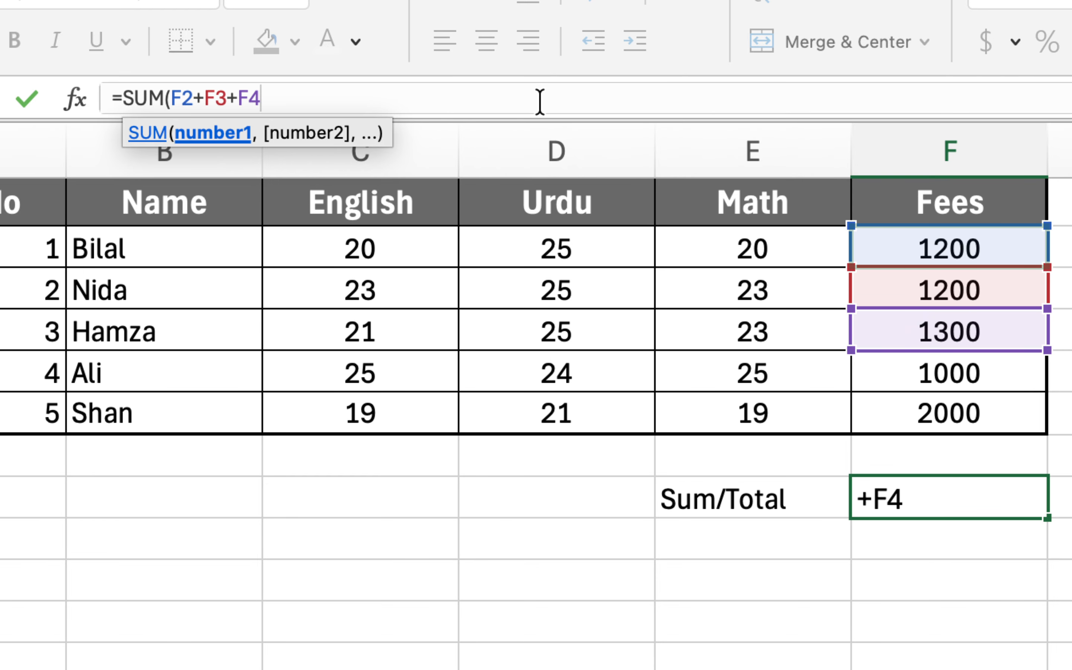
text(+F5)
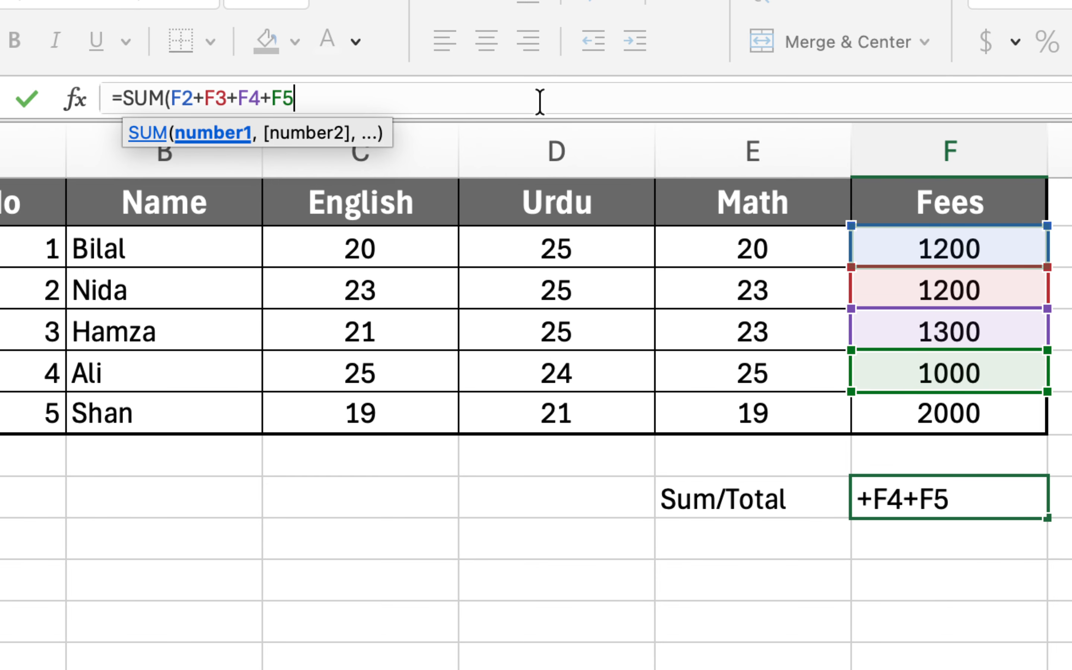
text(+F6)
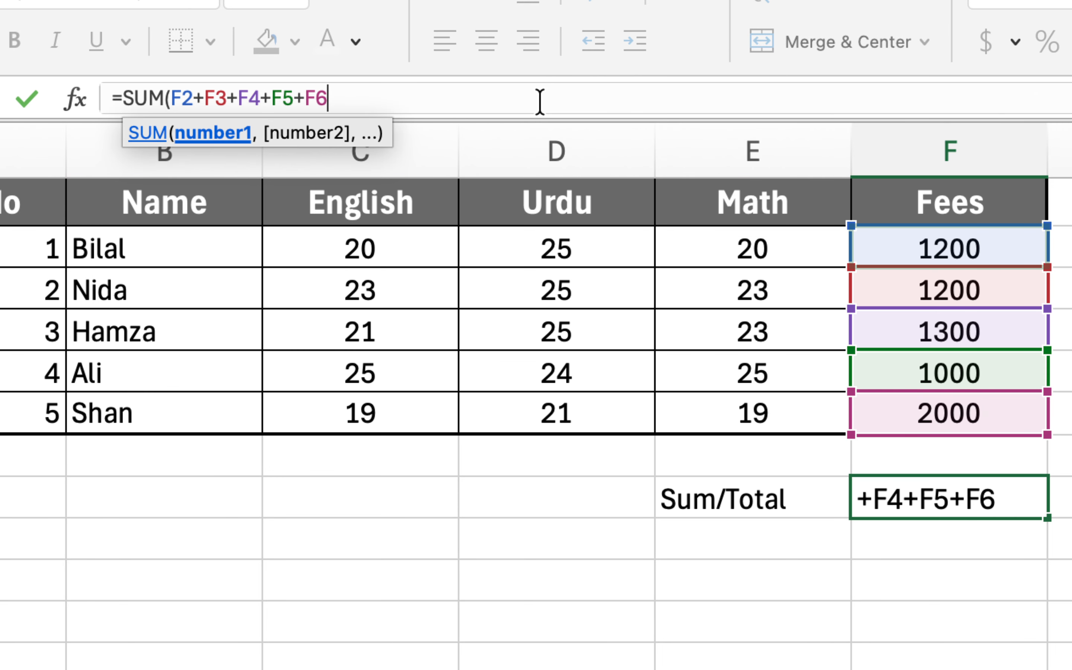
text())
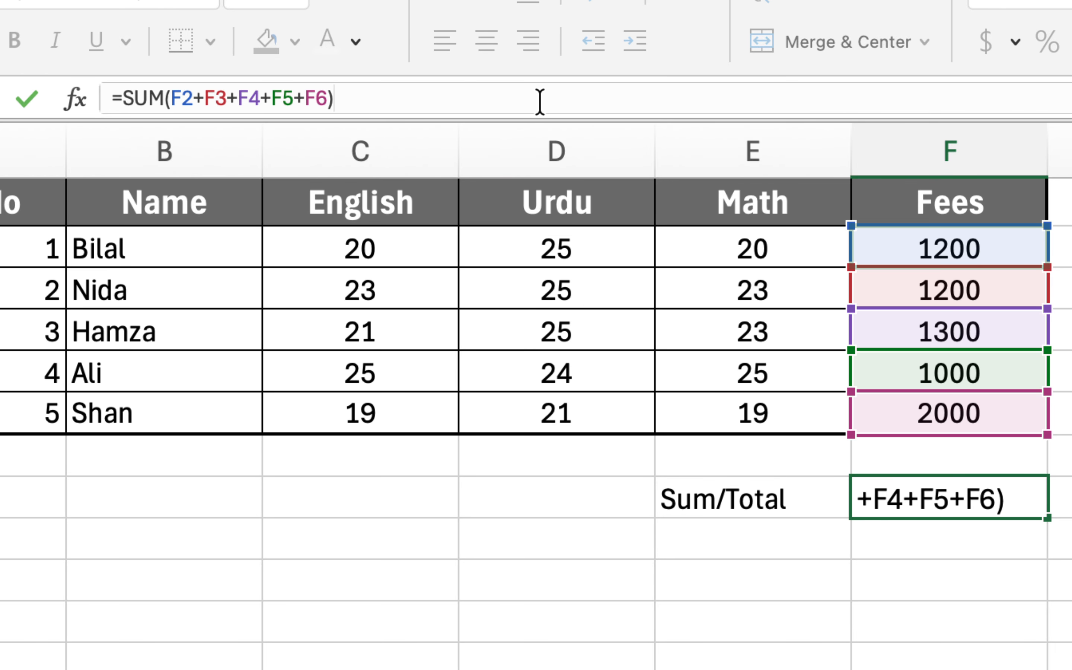
key(Return)
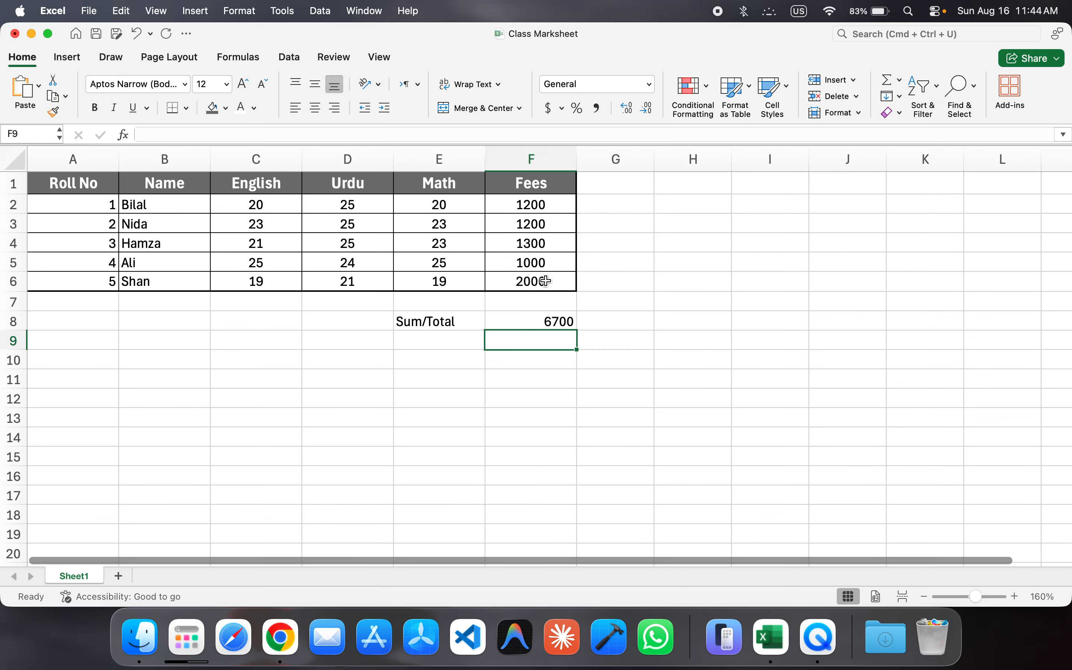
- Reopen the formula in F8 and strip it back to =SUM(F2, removing the other cell references and the closing parenthesis
click(527, 328)
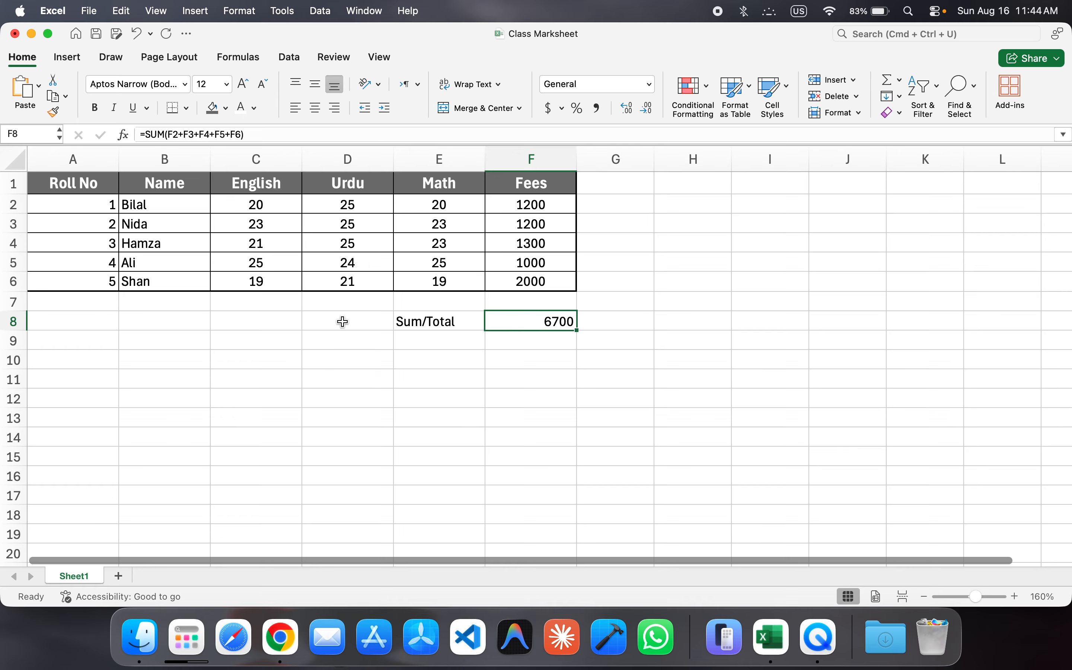
click(261, 138)
key(BackSpace)
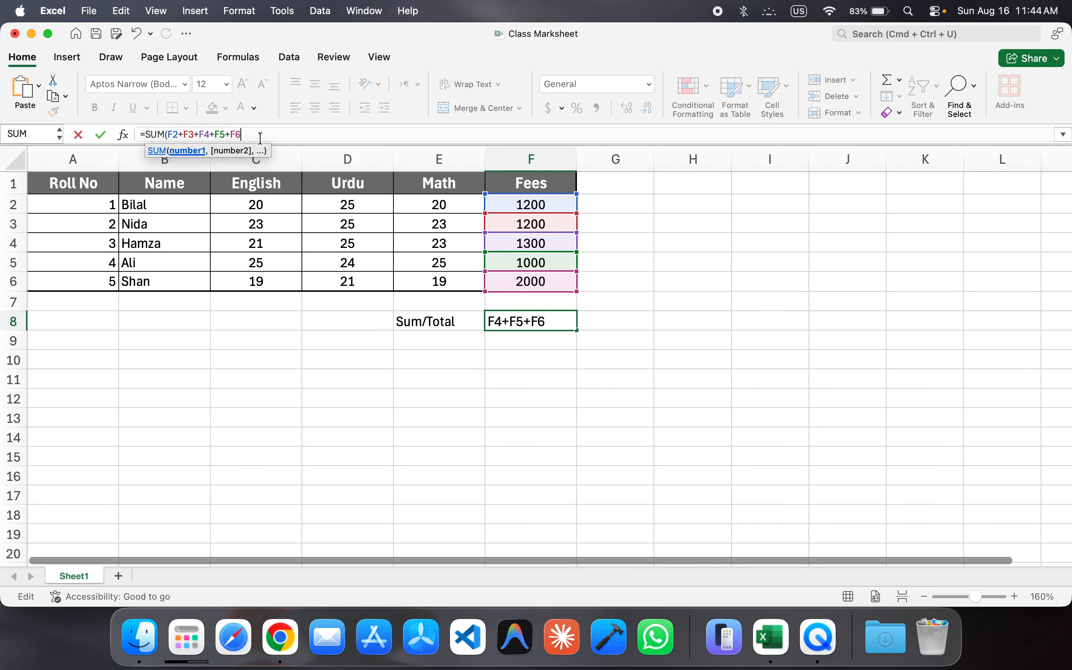
key(BackSpace)
key(BackSpace)
key(BackSpace)
key(BackSpace)
key(BackSpace)
key(BackSpace)
key(BackSpace)
key(BackSpace)
key(BackSpace)
key(BackSpace)
key(BackSpace)
key(BackSpace)
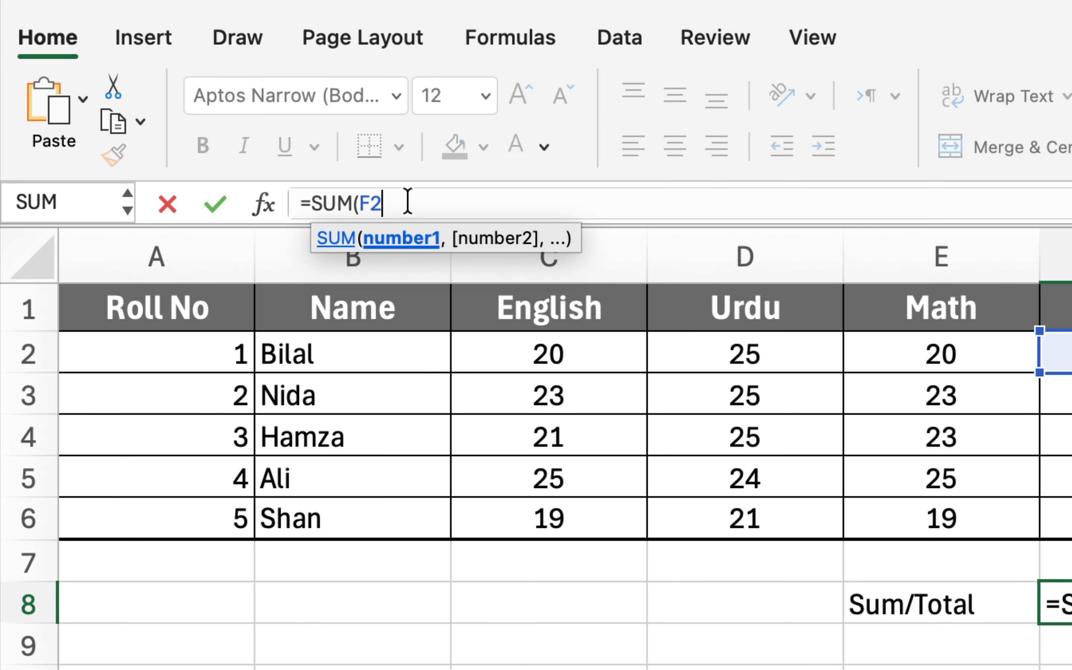
- Complete the formula in F8 with a colon range so it reads =SUM(F2:F6)
text(:)
key(BackSpace)
text(:)
key(BackSpace)
text(:)
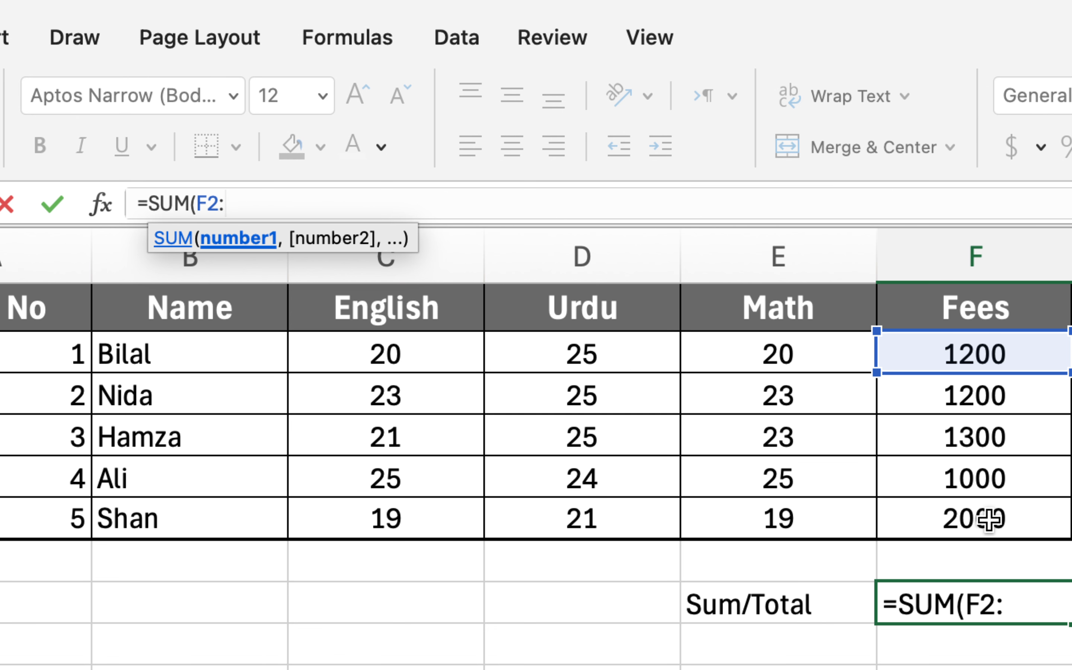
text(F6))
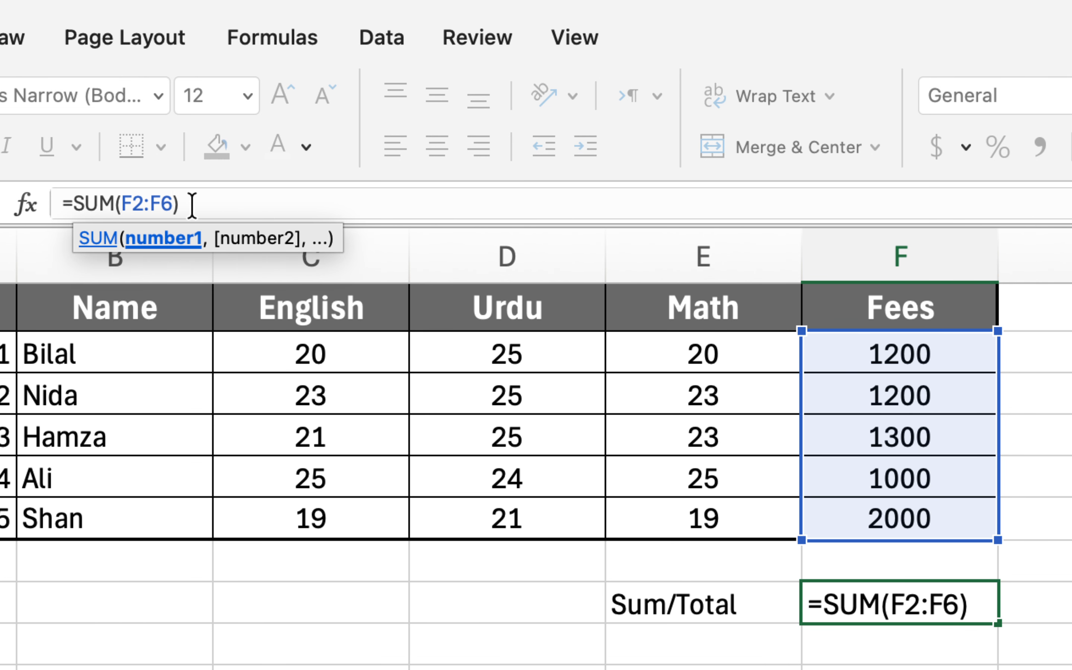
- Try ending the SUM range in F8 at F5 and at F7, and restore it to F2:F6
key(BackSpace)
text(5)
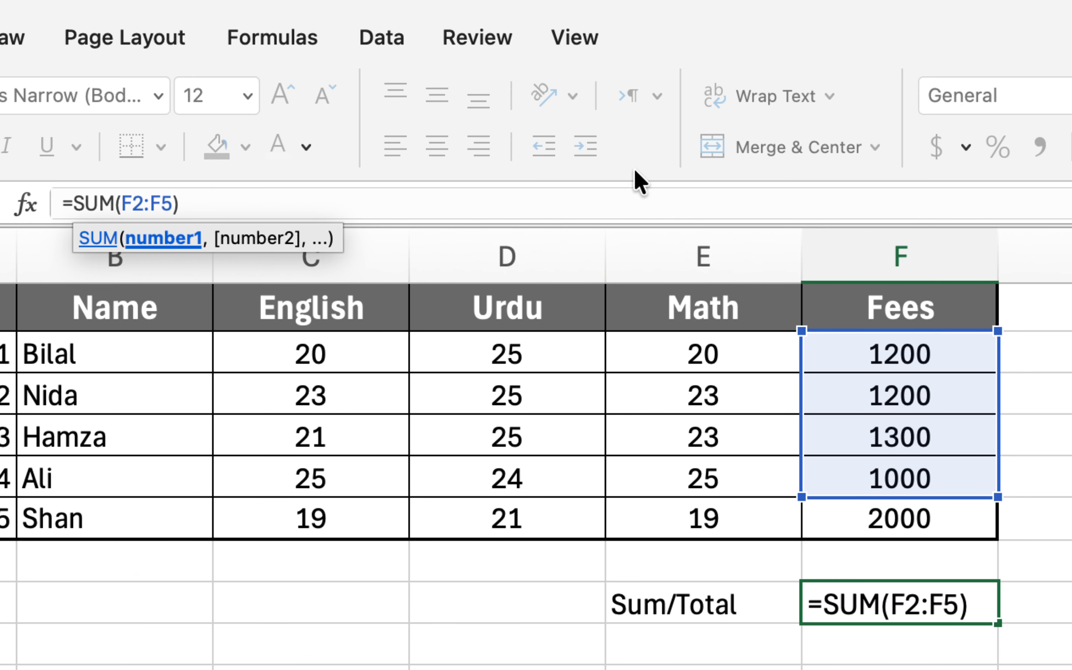
key(BackSpace)
text(7)
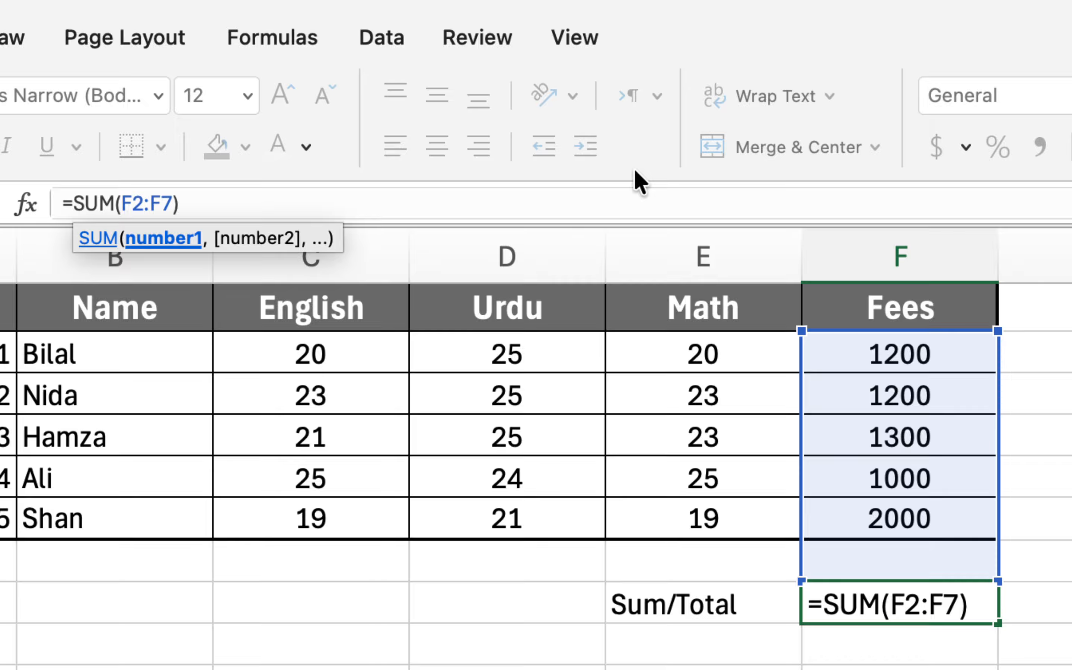
key(BackSpace)
text(6)
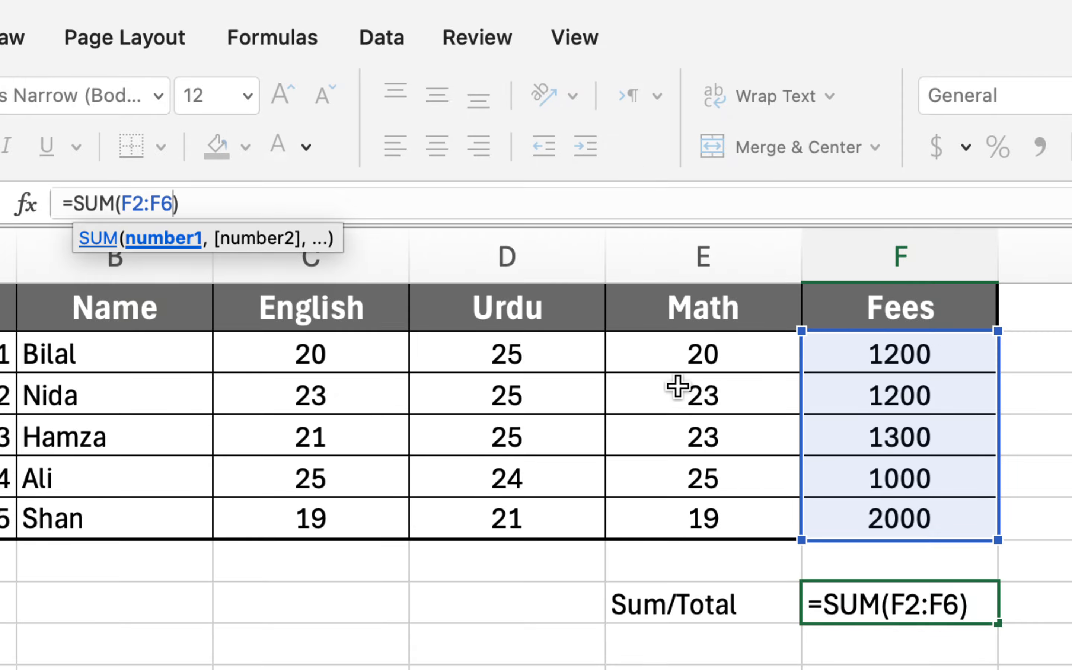
- Commit the formula =SUM(F2:F6) in cell F8 and reselect the cell with the fees total
click(578, 206)
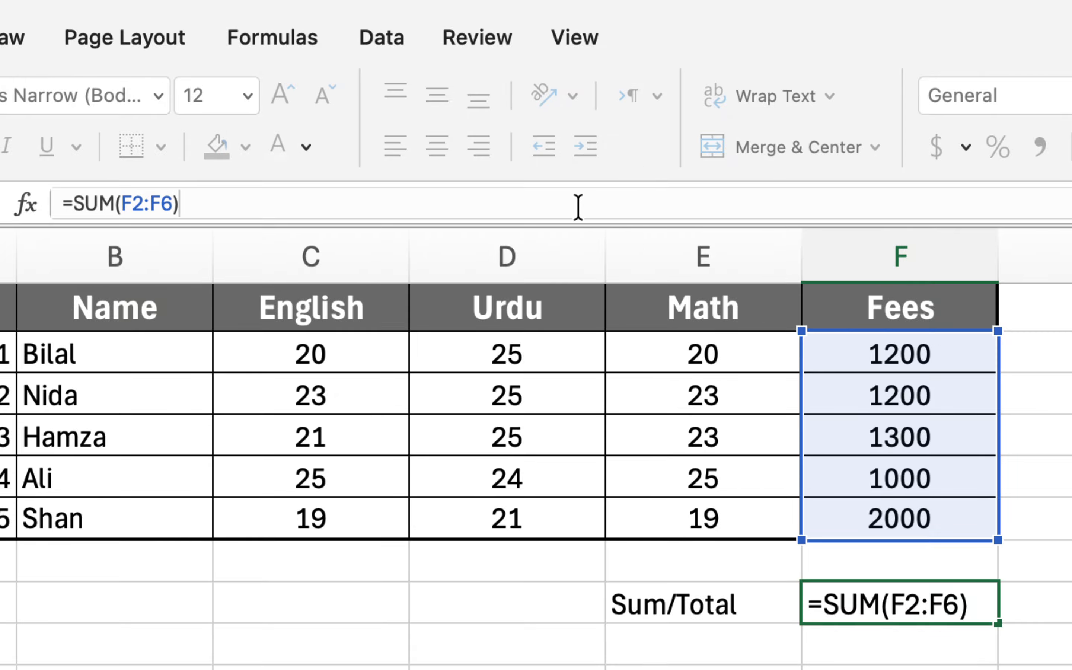
key(Return)
click(887, 596)
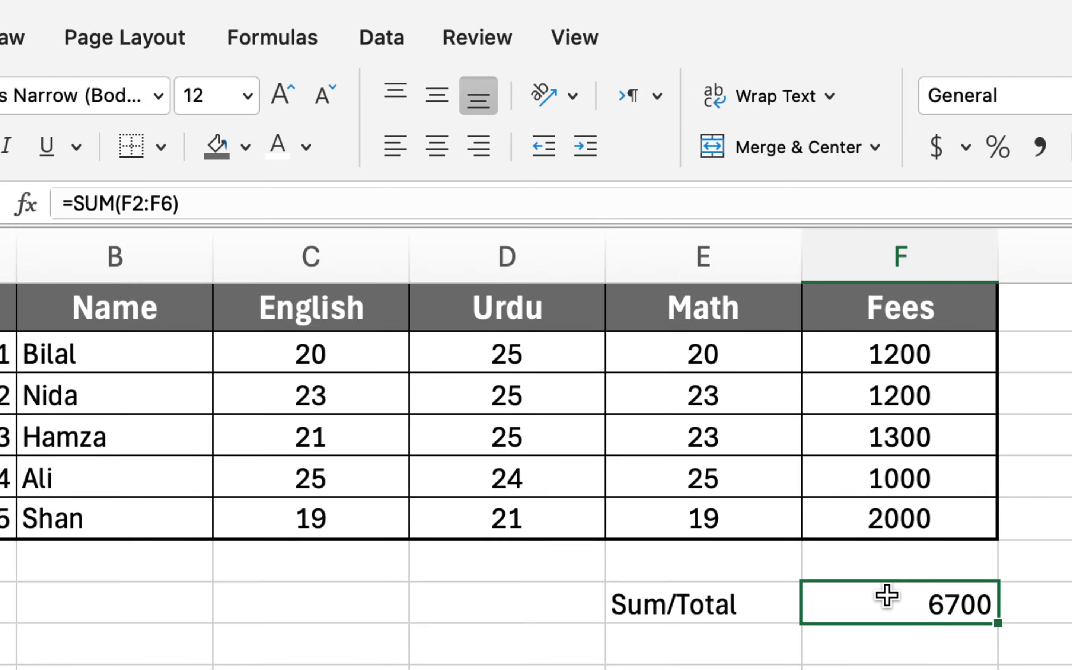
- Enter the label "Average" in cell E9, below the Sum/Total label
scroll(816, 560, down, 3)
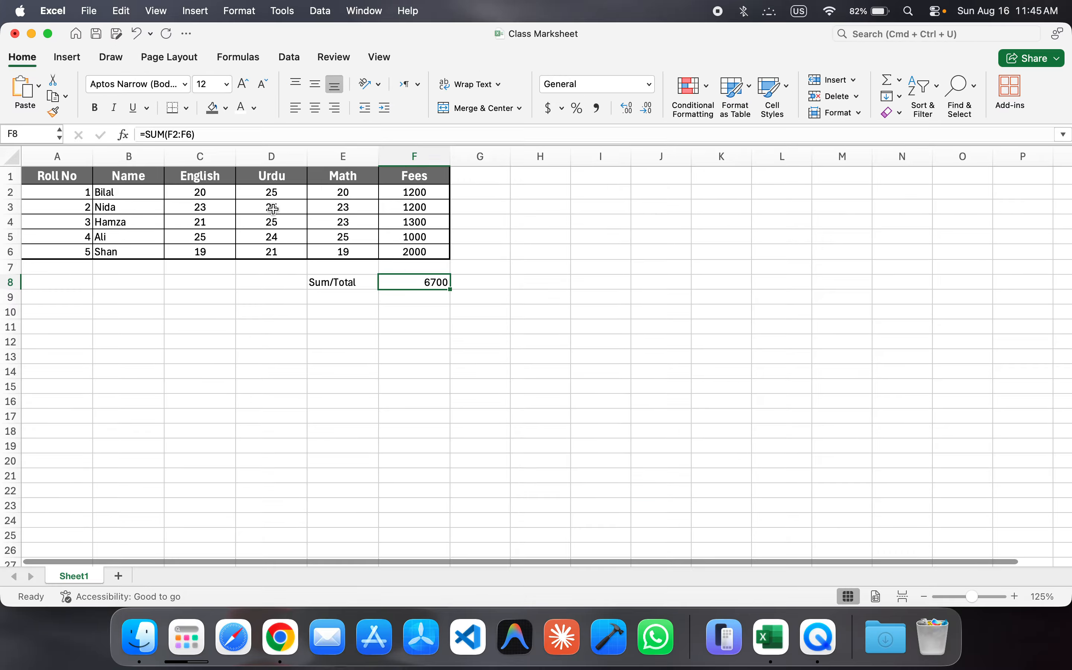
scroll(485, 462, down, 1)
scroll(342, 274, up, 5)
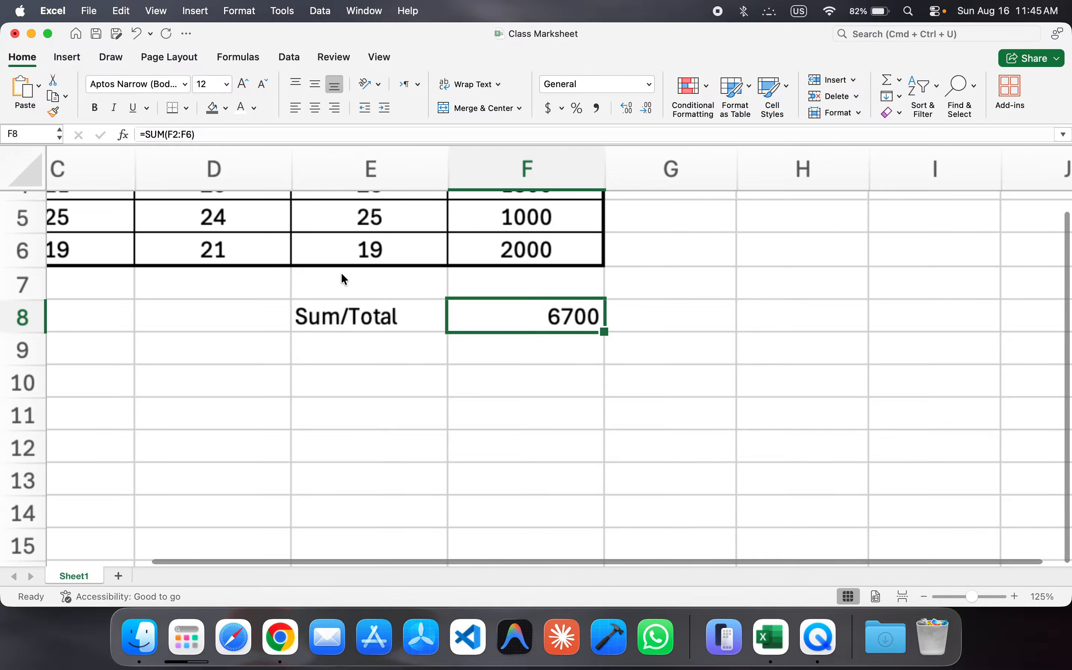
scroll(343, 274, up, 1)
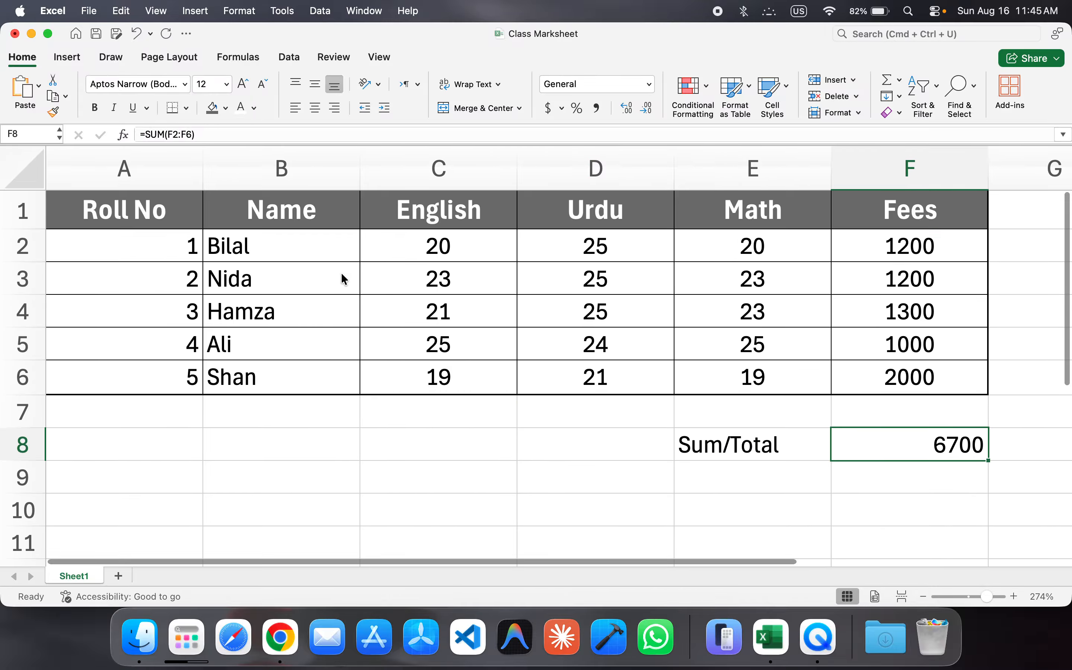
scroll(342, 274, down, 1)
scroll(646, 363, down, 2)
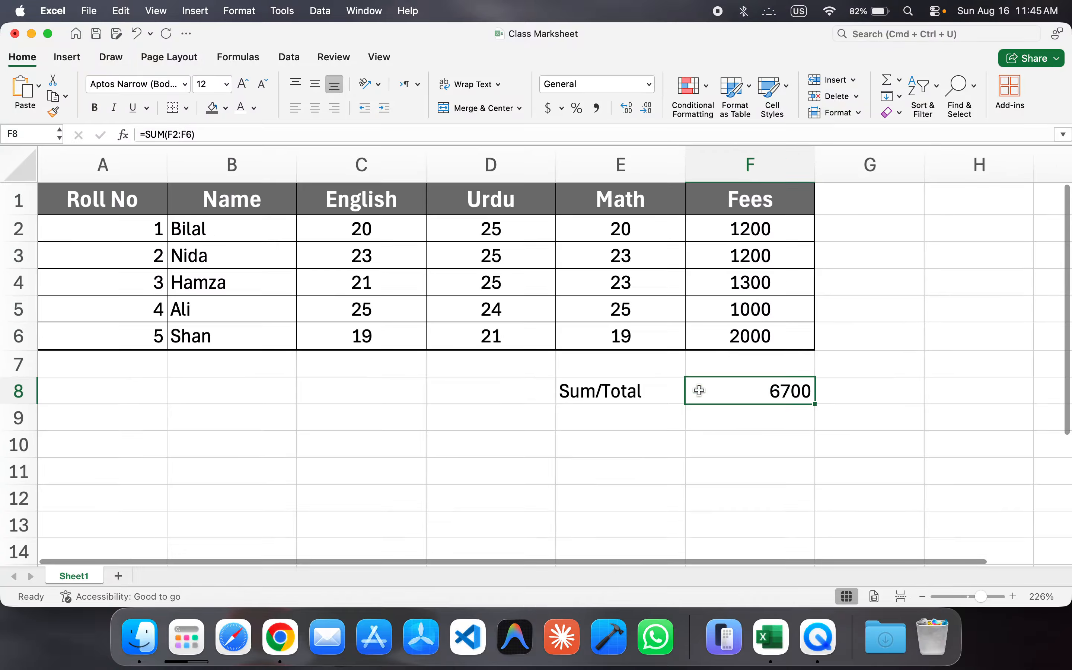
click(635, 419)
text(Average)
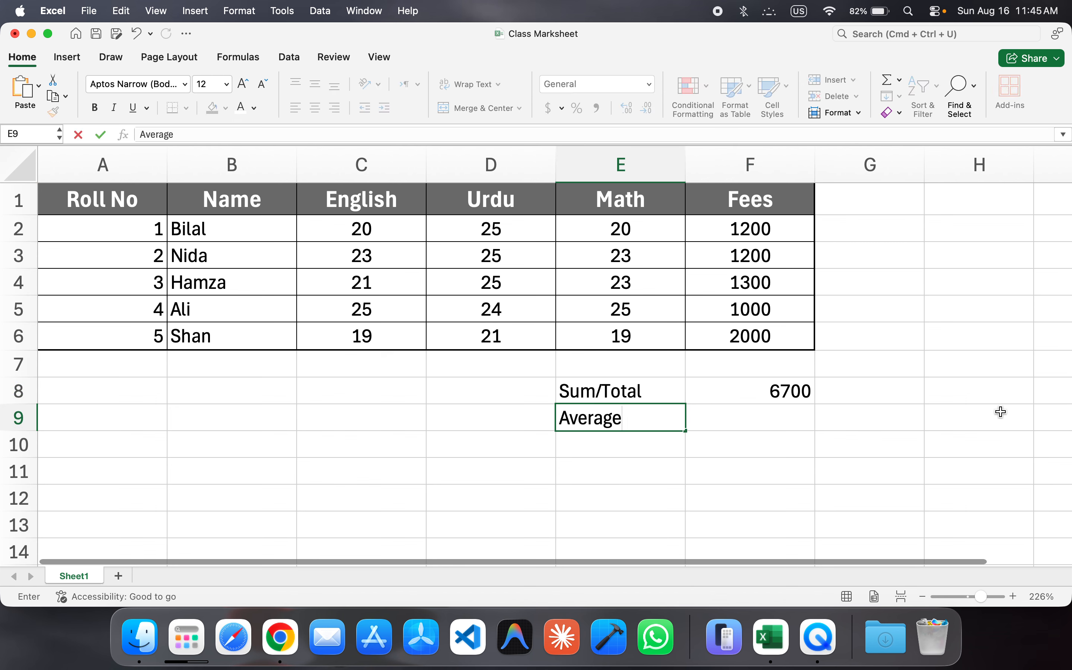
- Start an AVERAGE formula in cell F9 for the Math marks, leaving its argument open as =AVERAGE(
drag(651, 223, 650, 348)
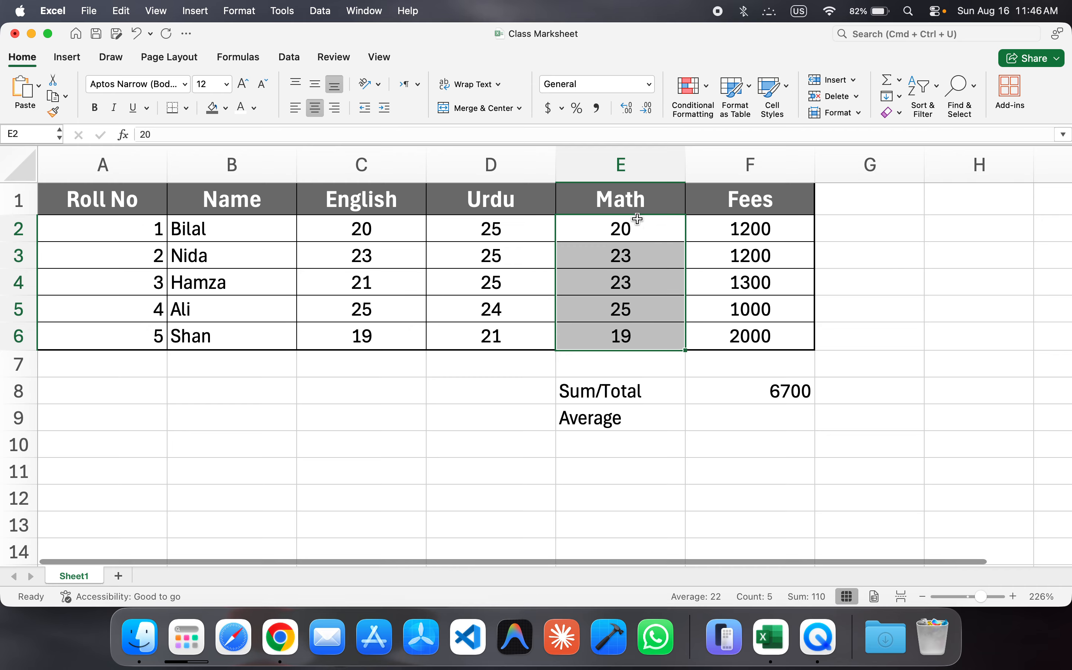
click(760, 423)
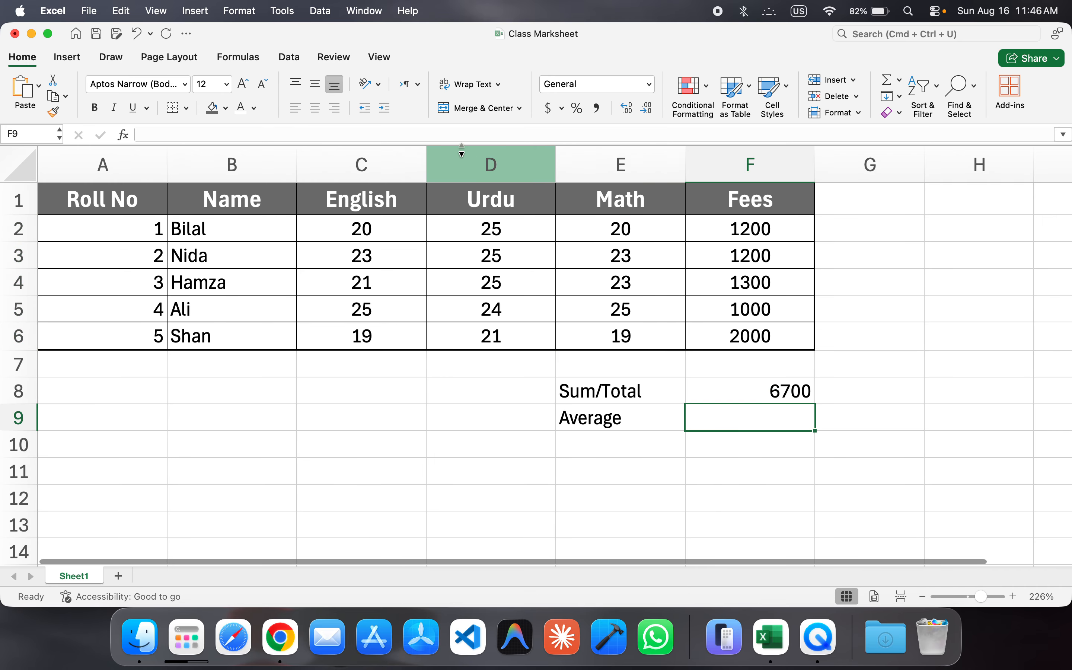
click(466, 131)
text(=AV)
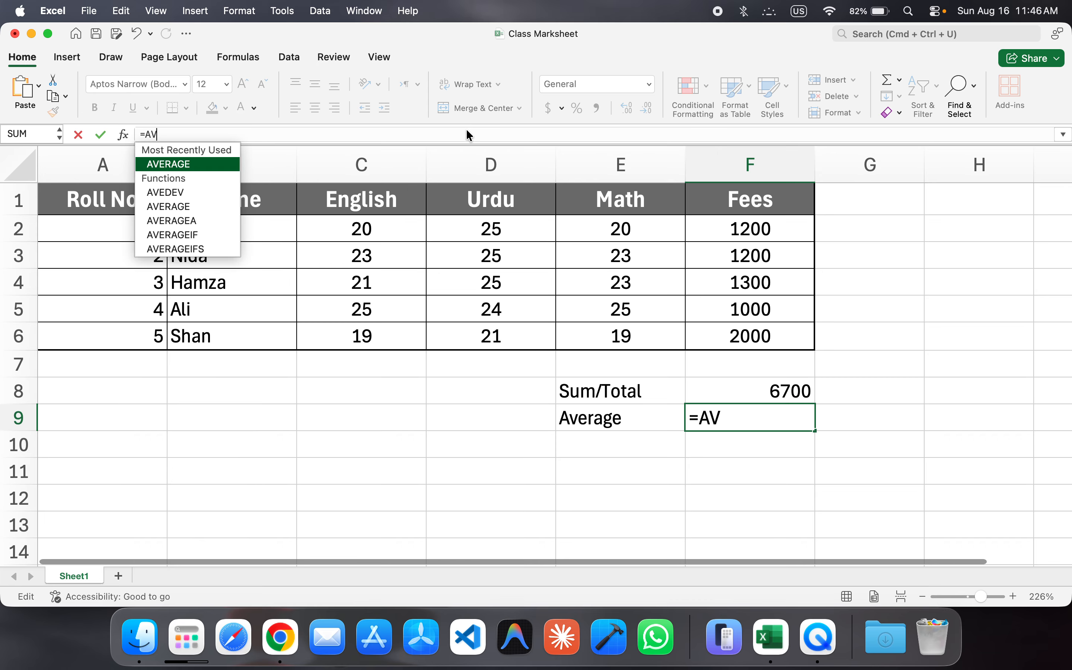
key(Caps_Lock)
double_click(201, 163)
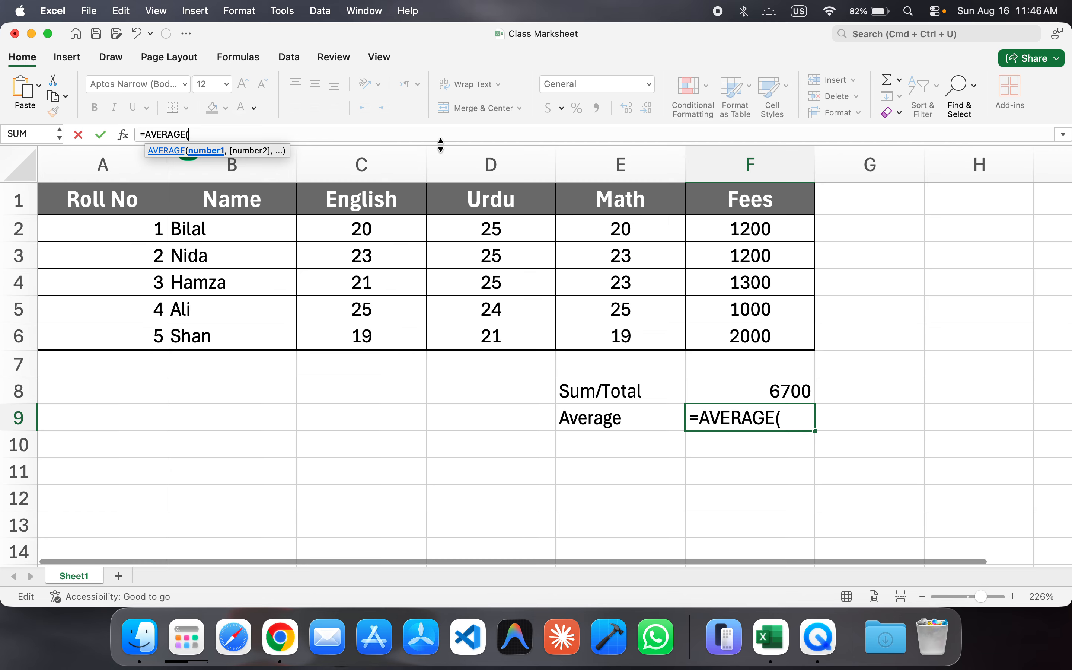
- Try the single cell E2 as the argument of the AVERAGE formula in F9 and remove it again
text(E2)
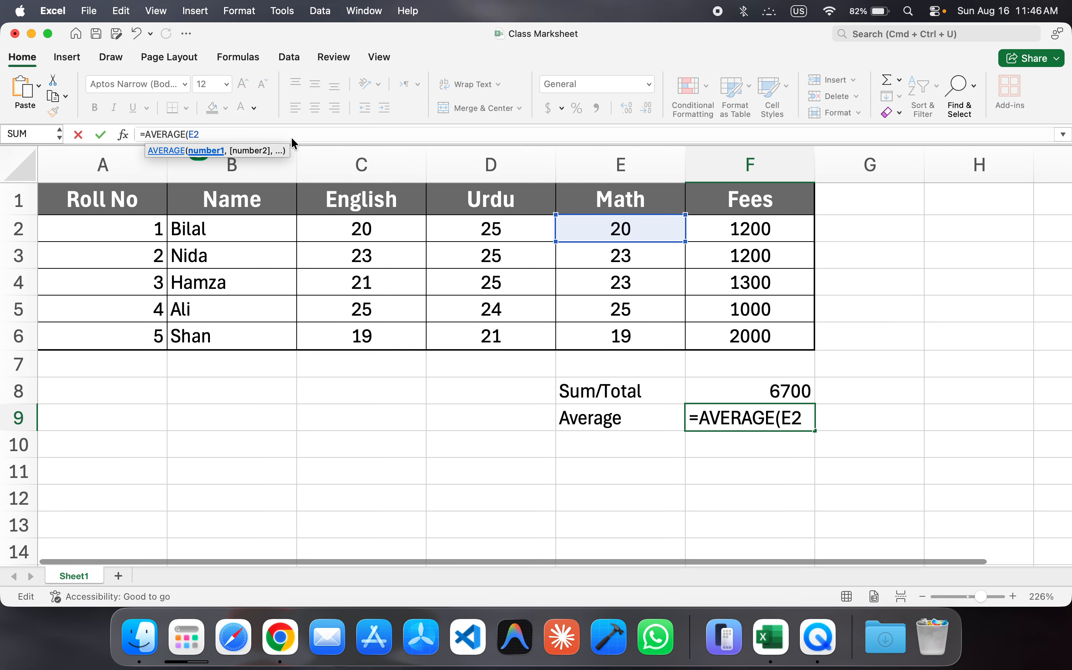
key(BackSpace)
key(BackSpace)
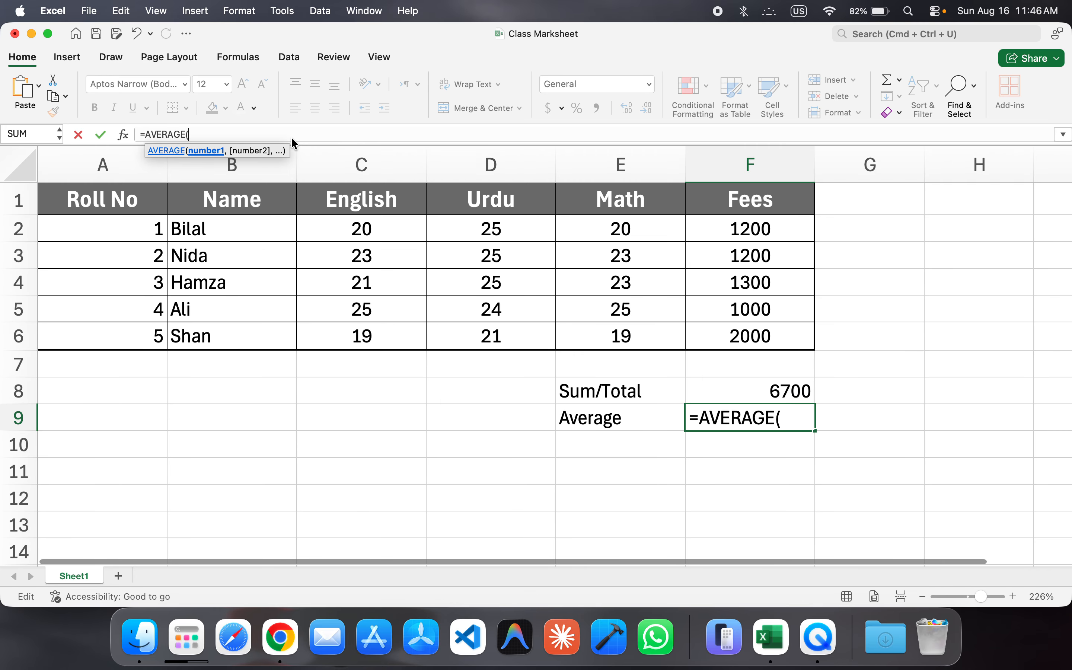
click(663, 234)
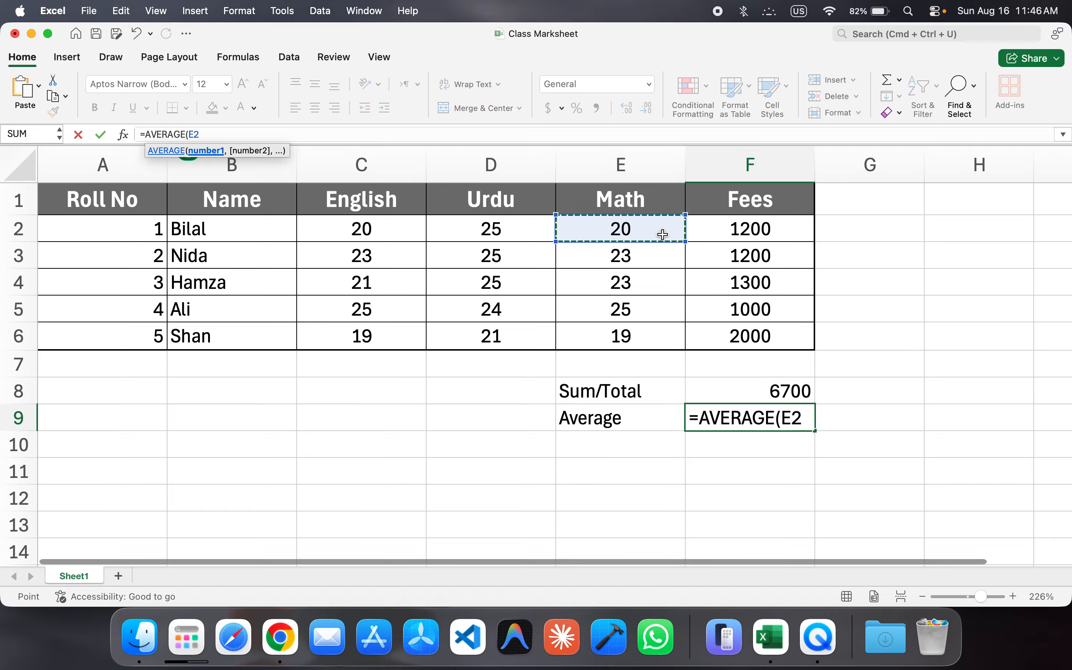
key(BackSpace)
key(BackSpace)
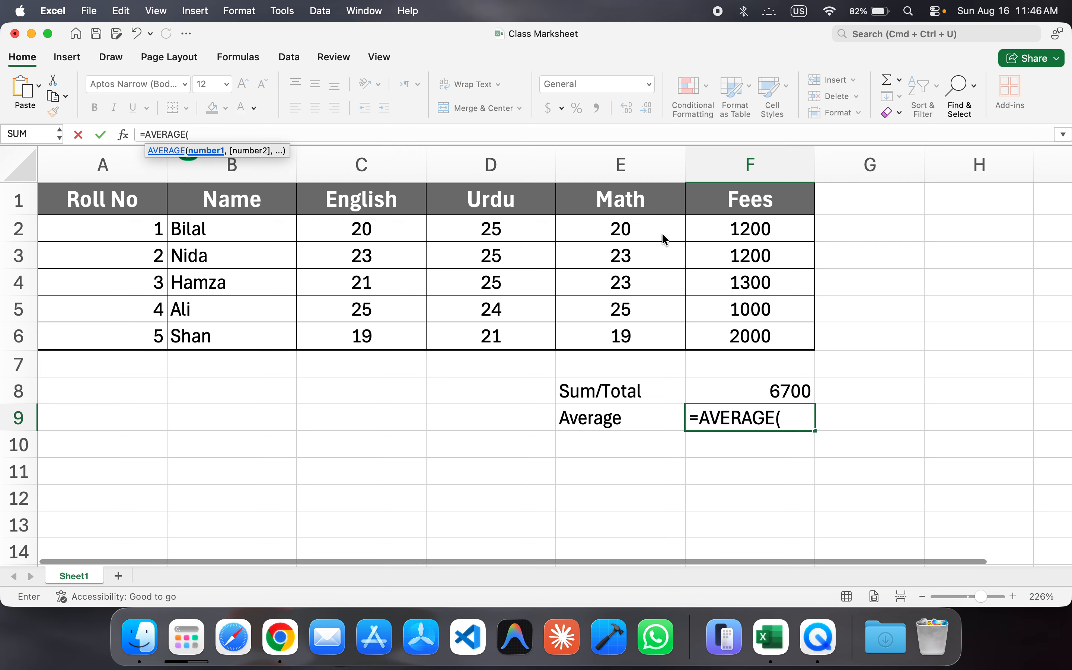
- Complete the formula in F9 with the range of Math marks so it reads =AVERAGE(E2:E6)
drag(649, 229, 647, 337)
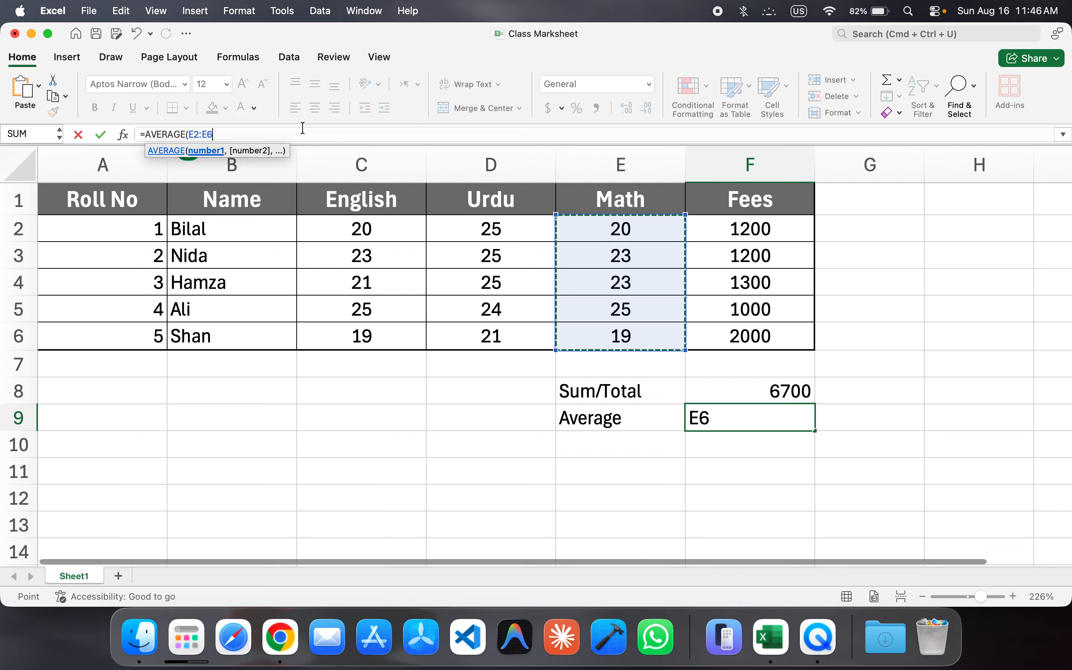
text())
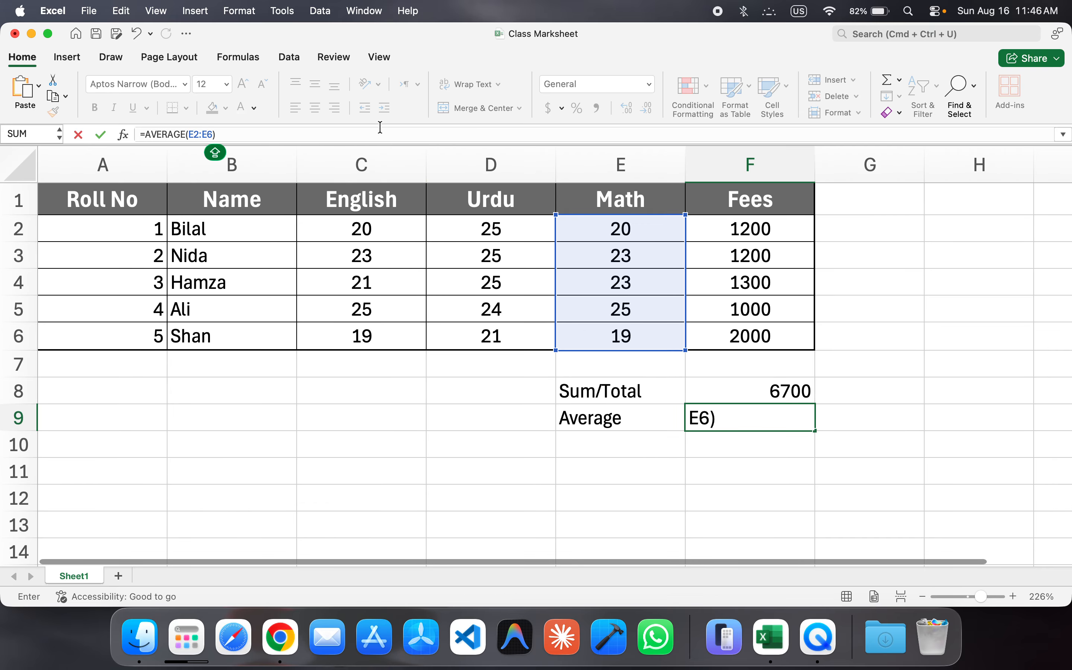
key(Return)
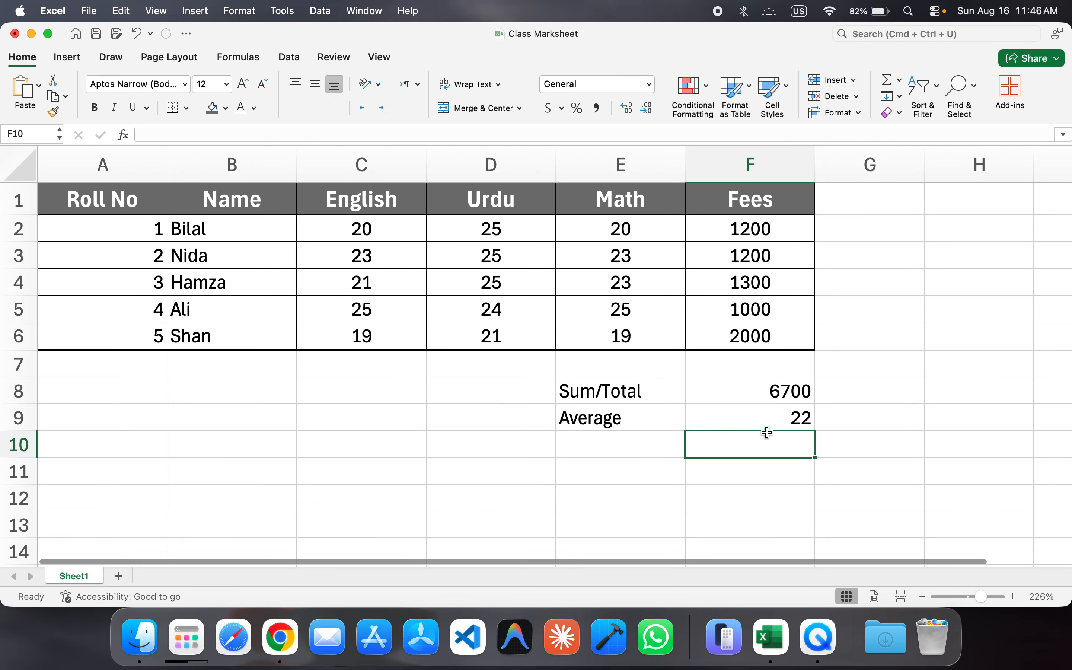
click(745, 417)
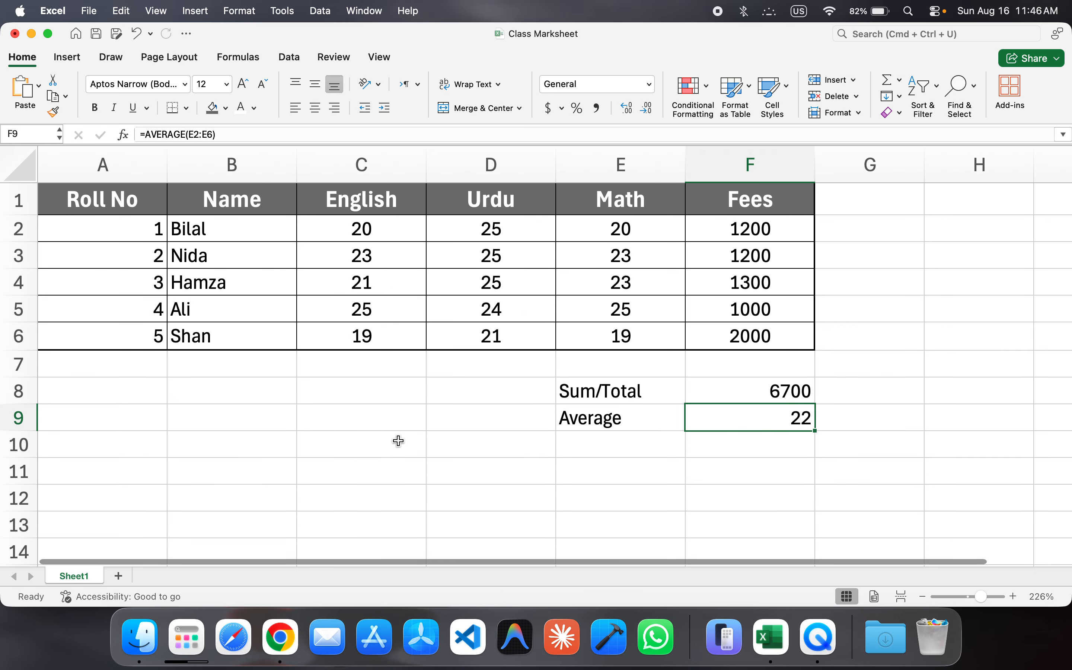
- Open the Calculator app, look back at the Math marks in the Excel marksheet, and return to Calculator
key(super+space)
text(CALCU)
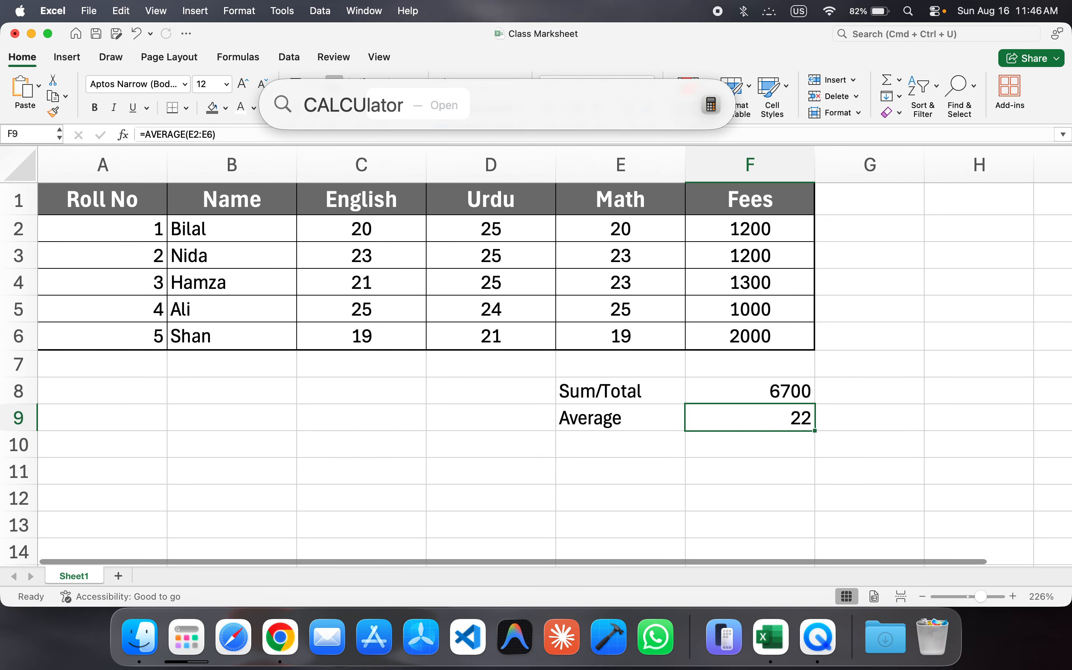
key(Return)
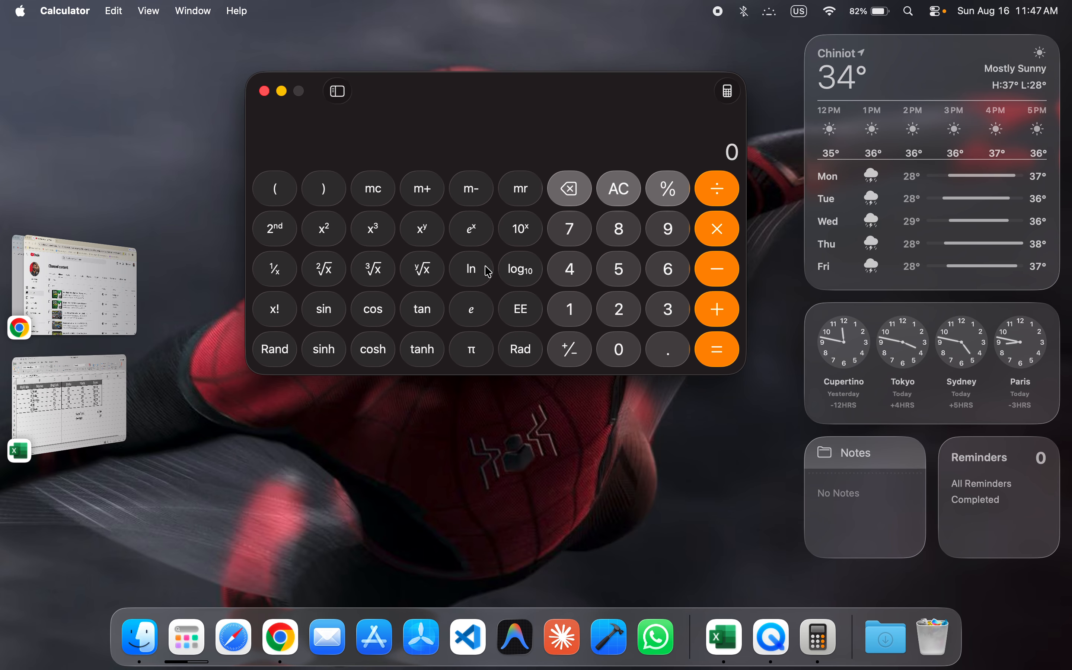
click(66, 401)
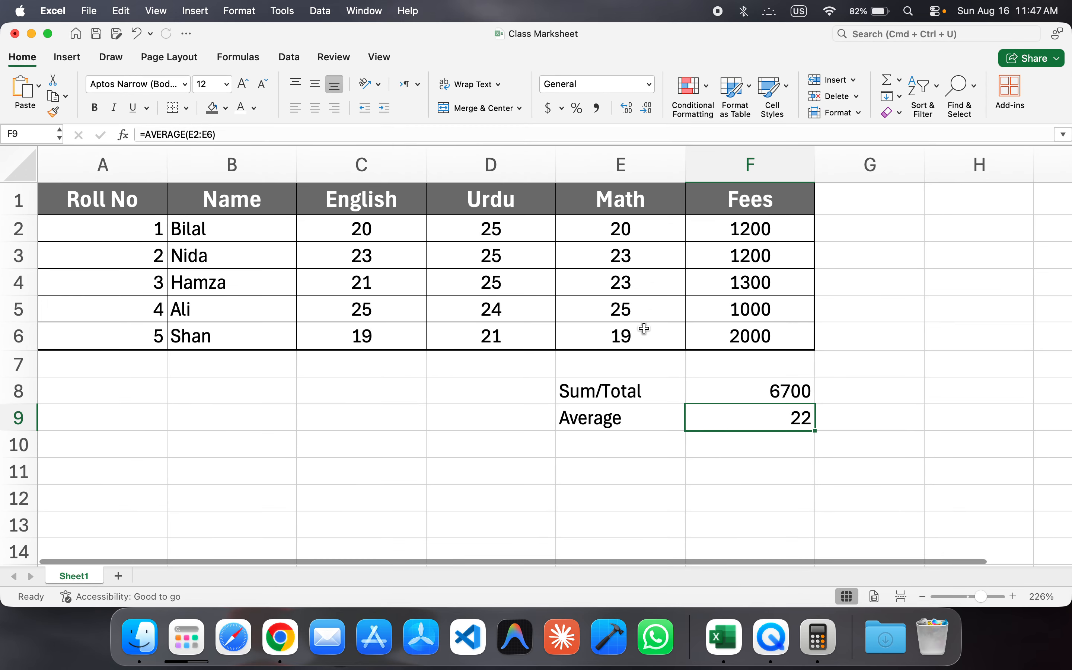
key(ctrl+Up)
click(594, 118)
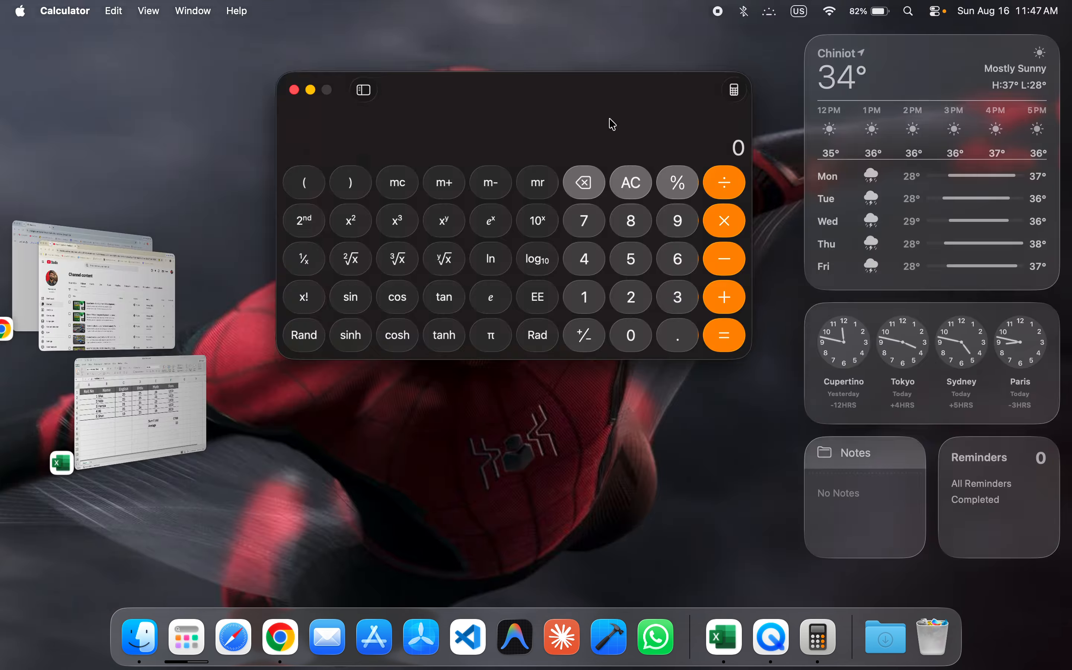
- Add the five Math marks in Calculator as 20+23+23+25+19
text(20+)
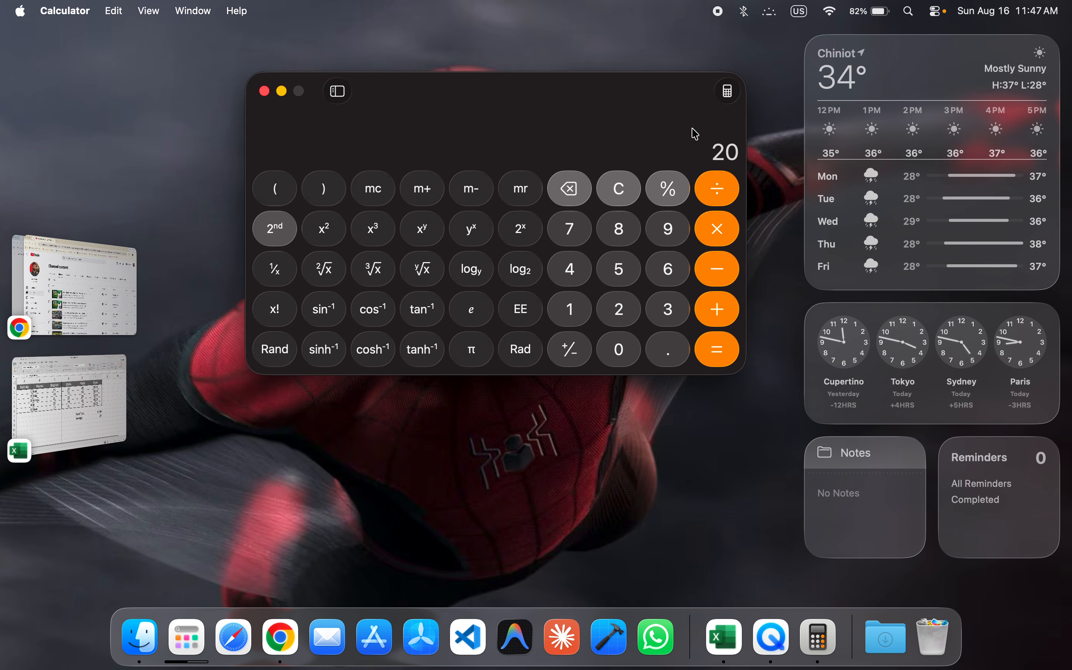
text(23+)
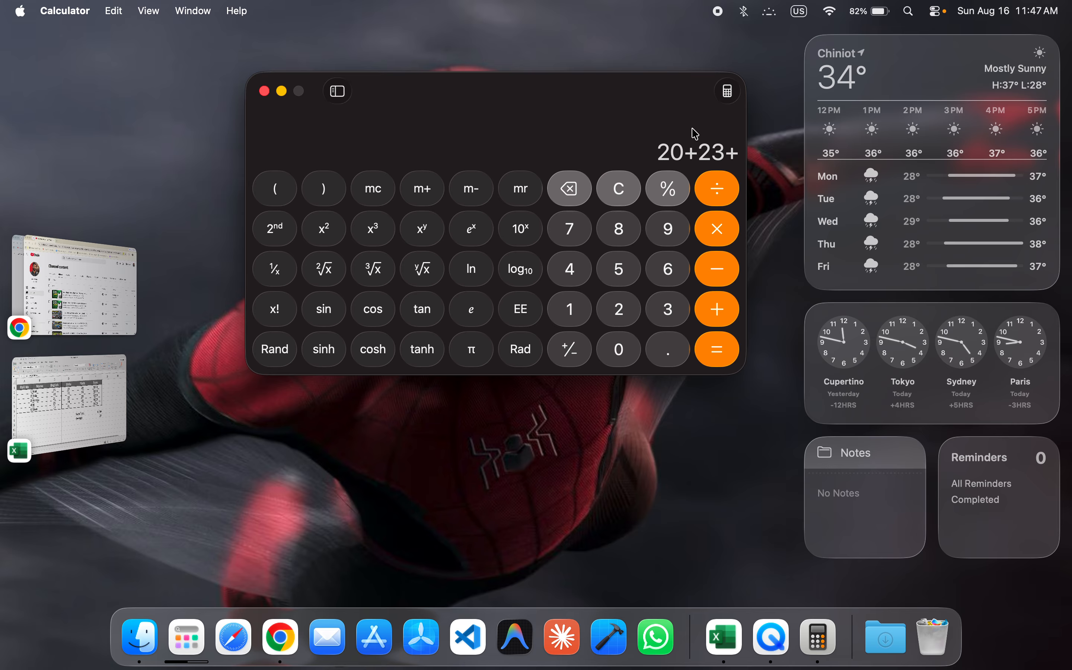
text(23+2)
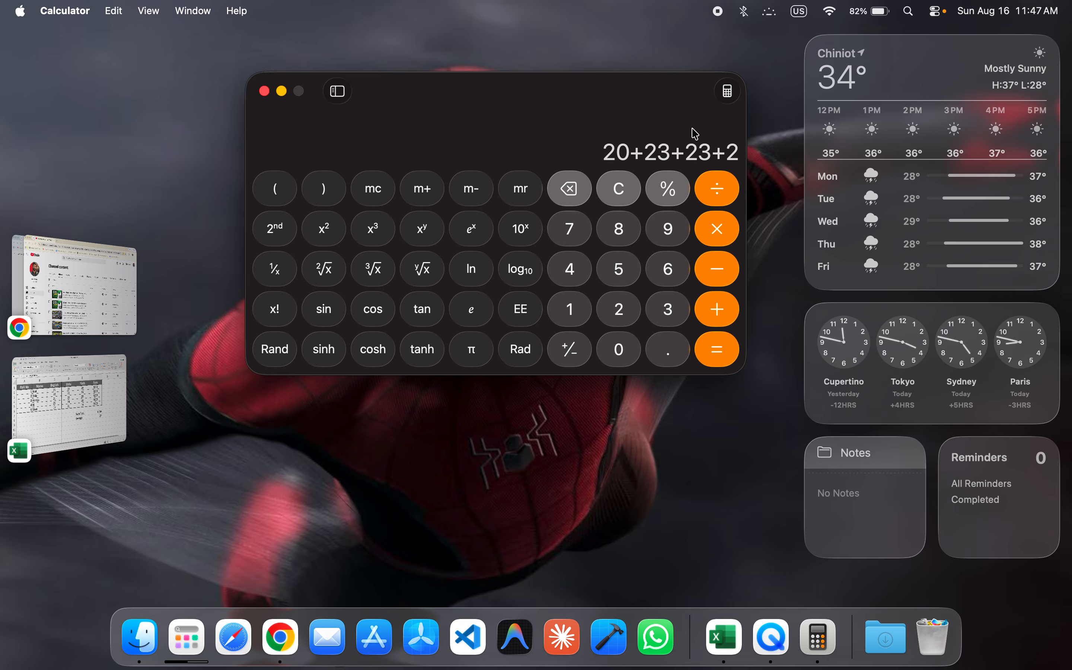
text(5+19)
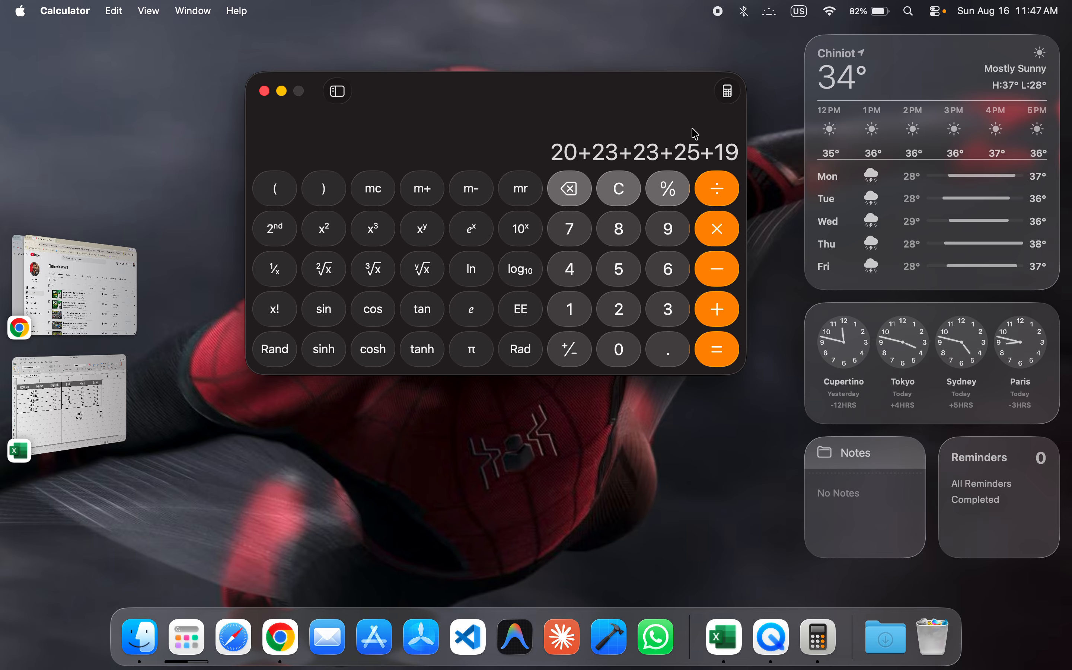
click(717, 350)
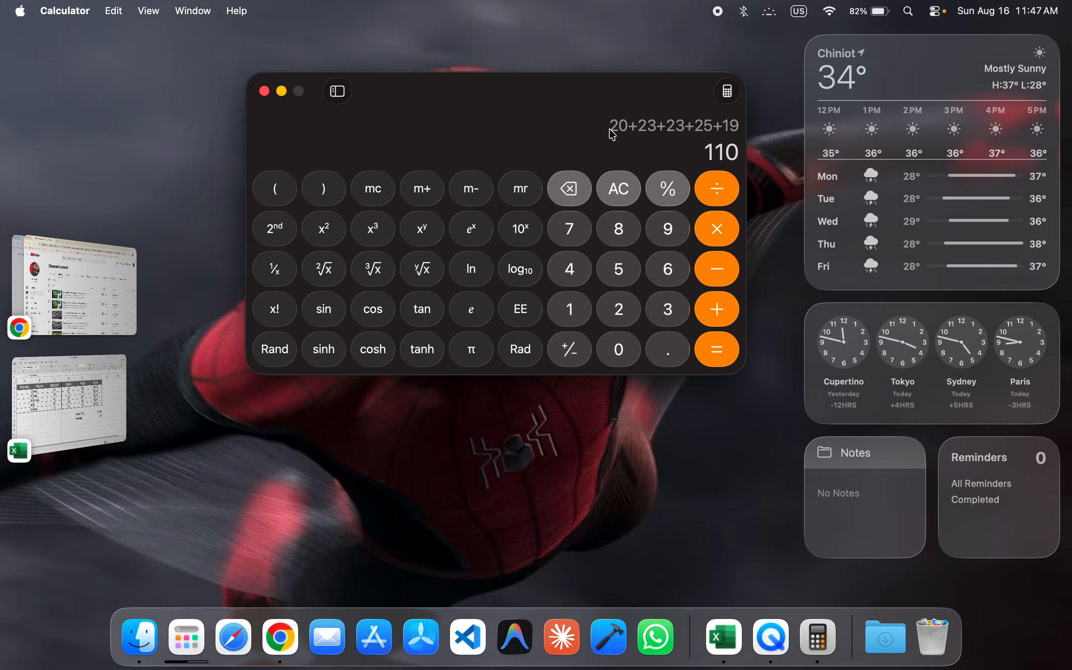
- Divide the sum of the Math marks by 5 to check the average, and close Calculator to return to Excel
click(718, 191)
click(620, 271)
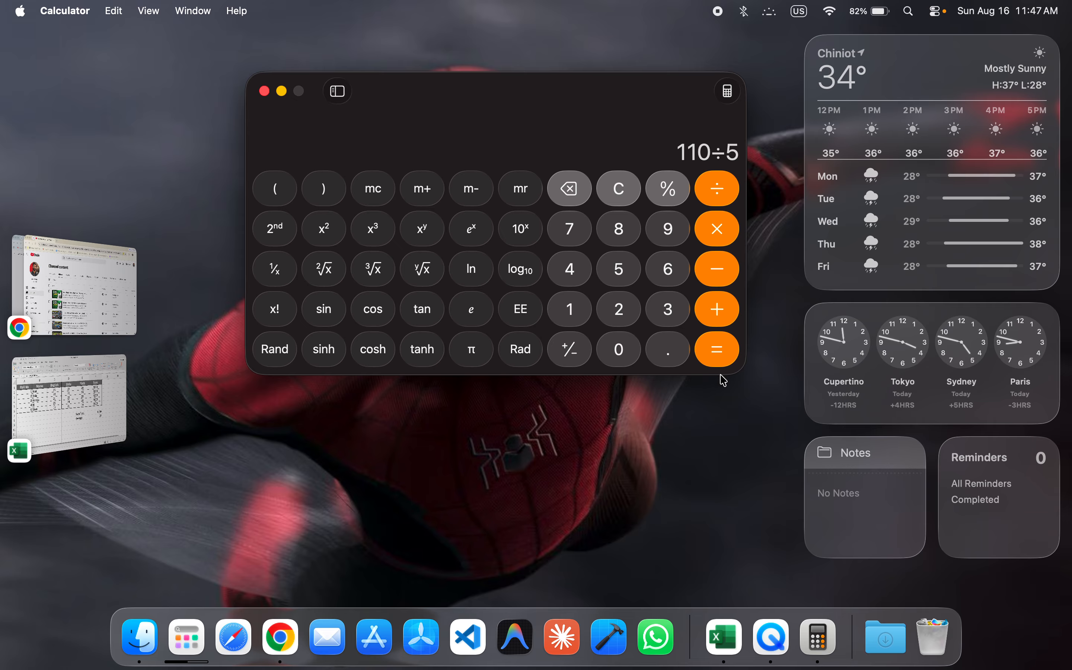
click(732, 364)
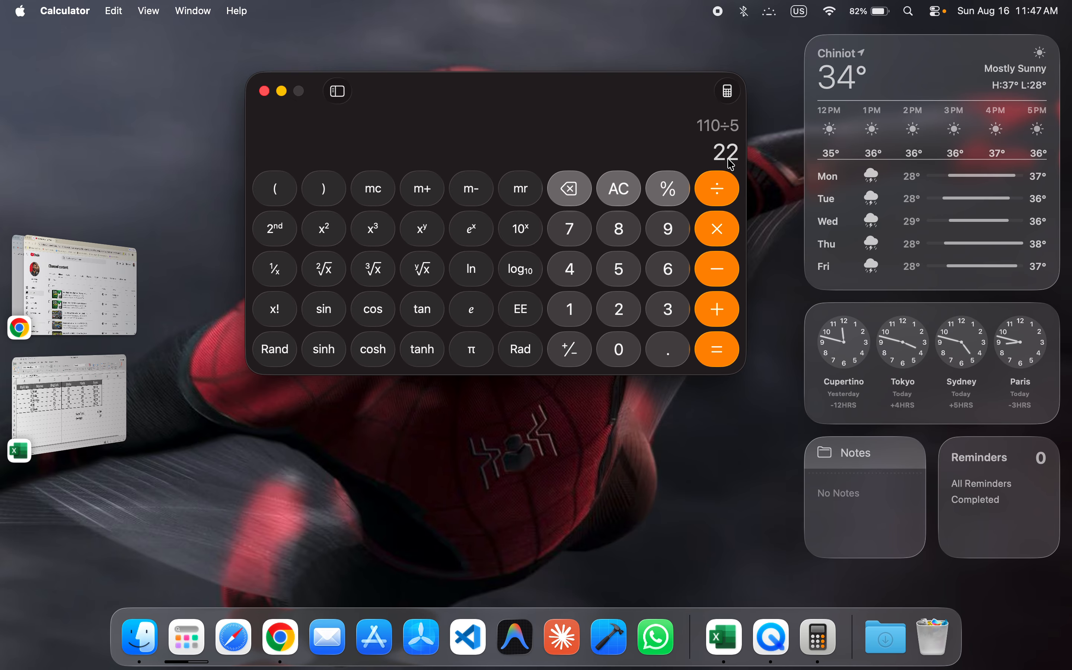
click(264, 91)
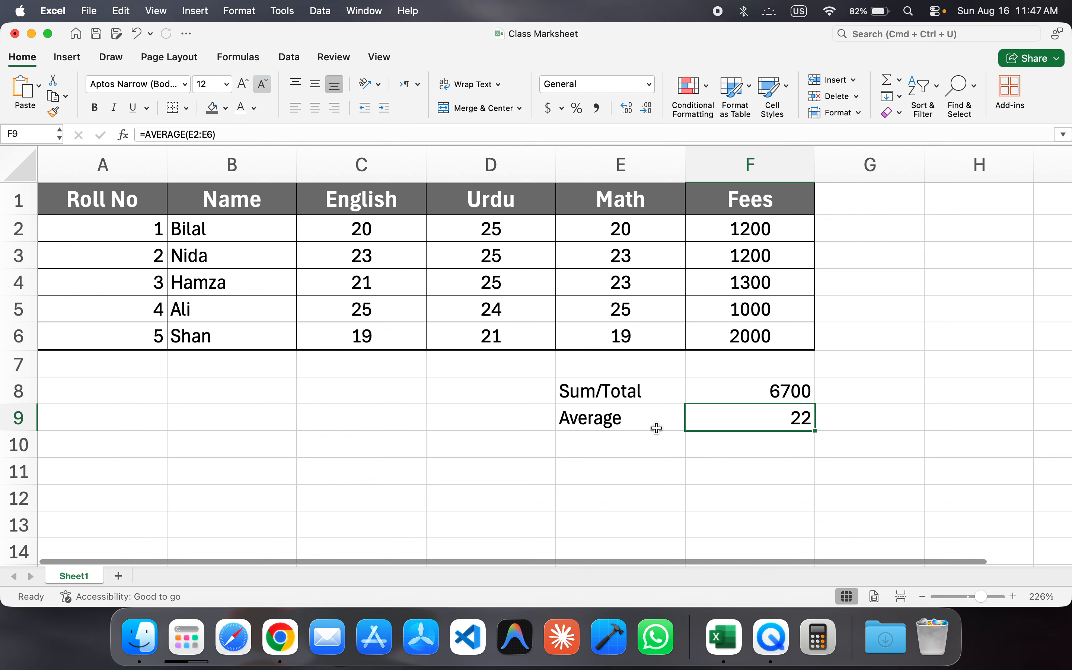
- Label cell E10 below Average as Min
click(625, 442)
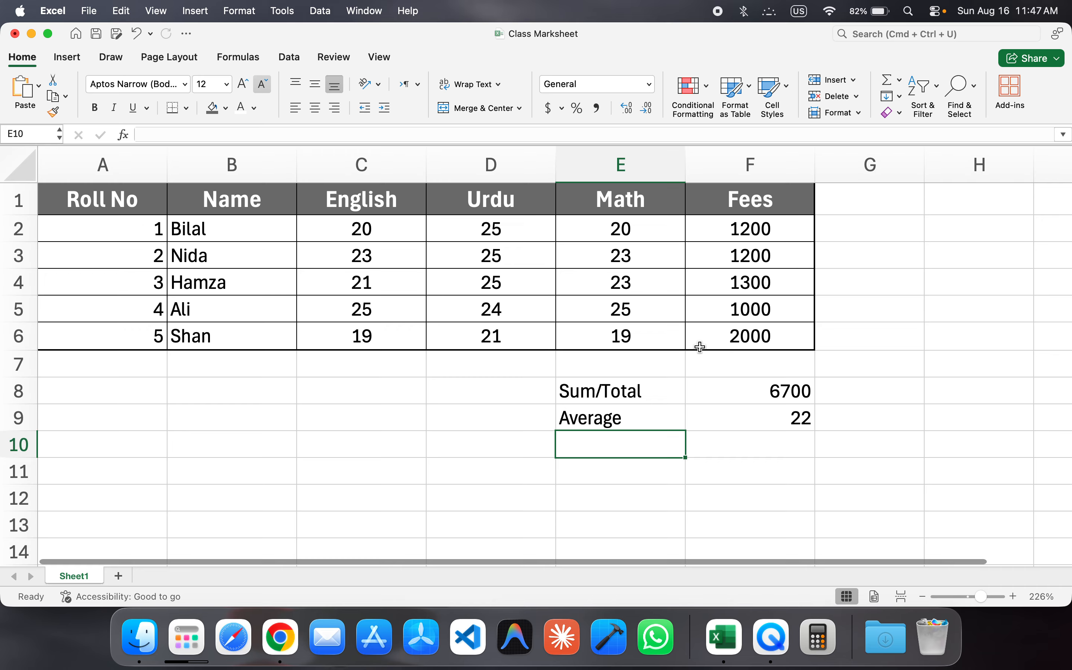
text(Min)
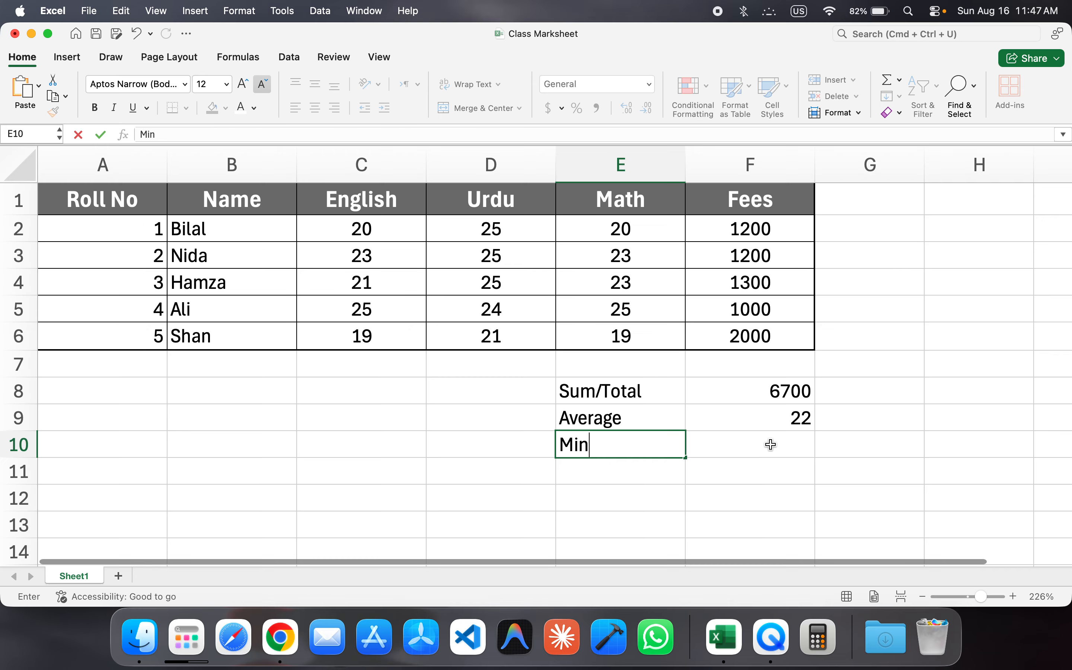
click(748, 449)
- Enter the formula =MIN(C2:C6) in F10 to get the lowest English mark
click(572, 133)
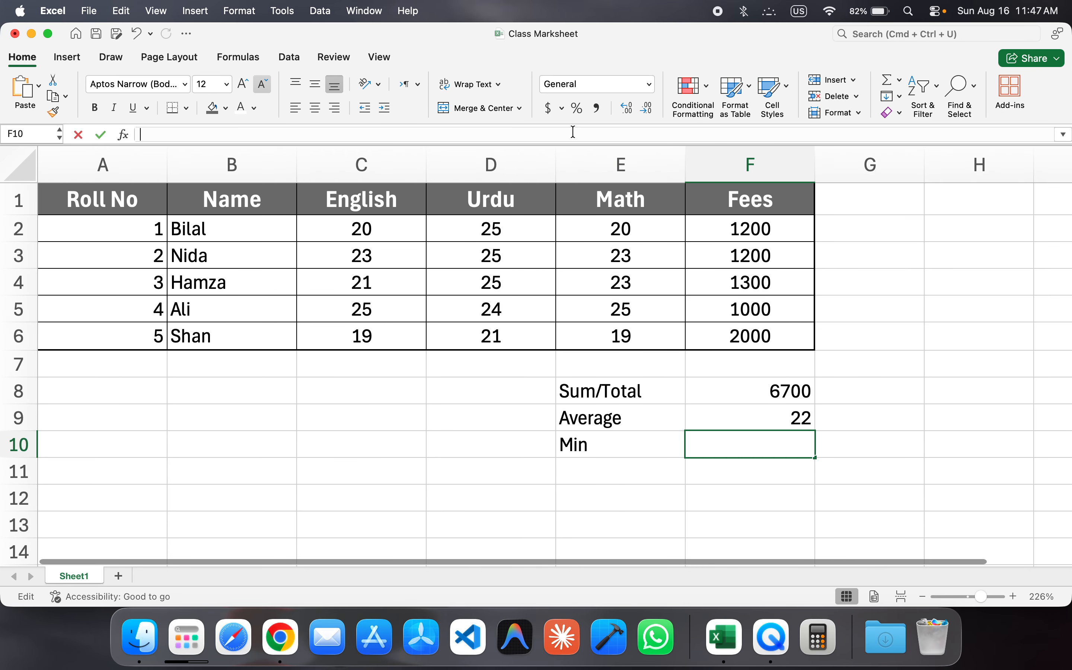
text(=MI)
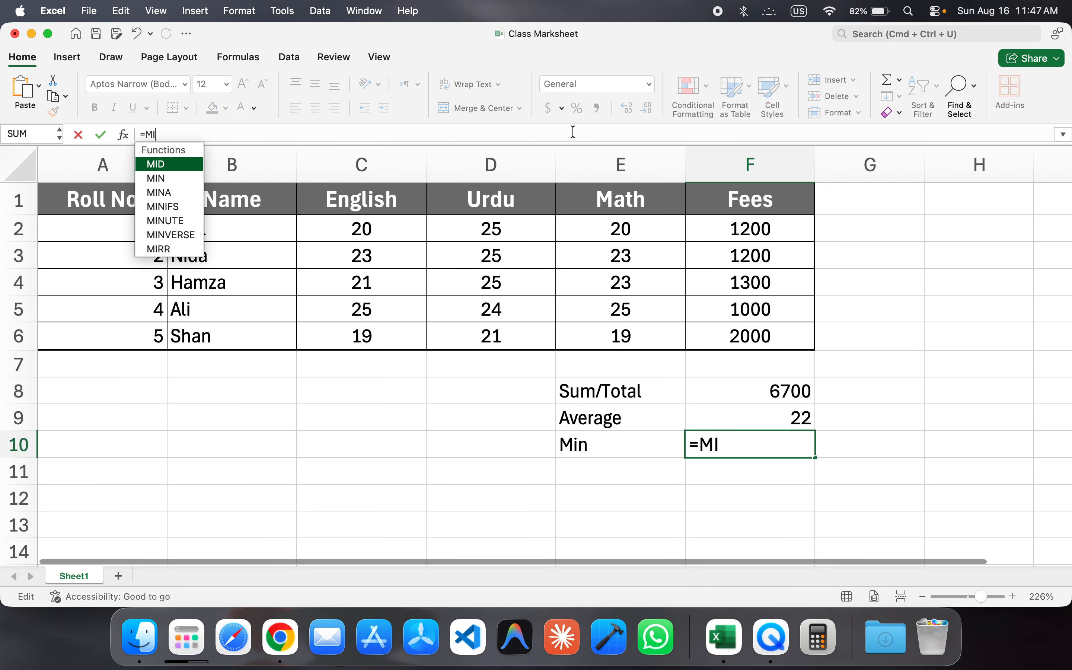
key(Down)
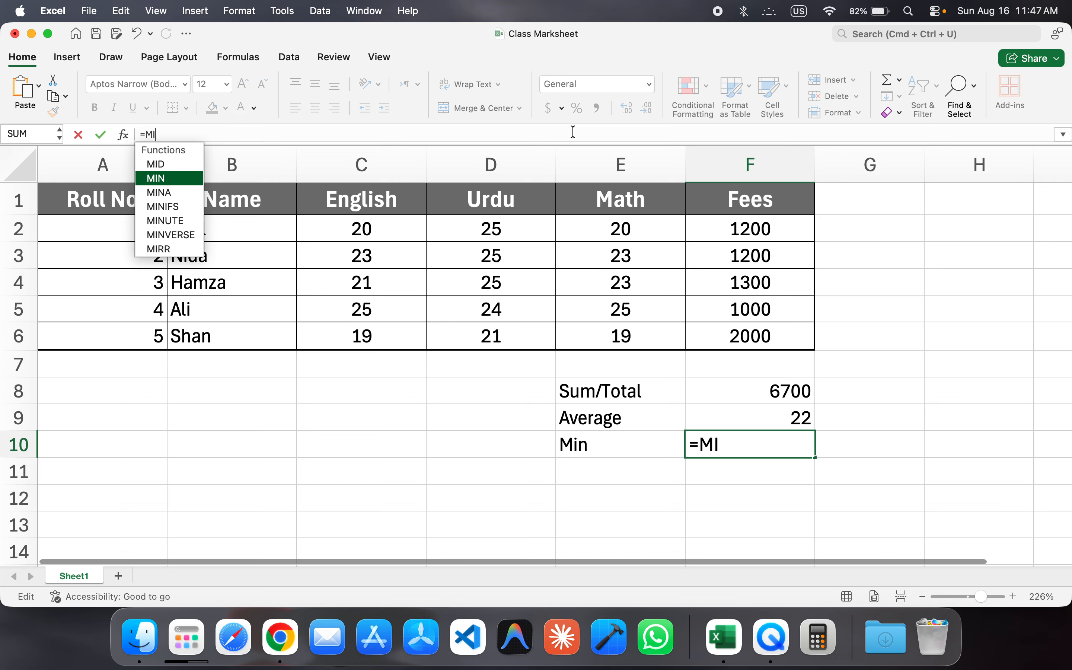
key(Return)
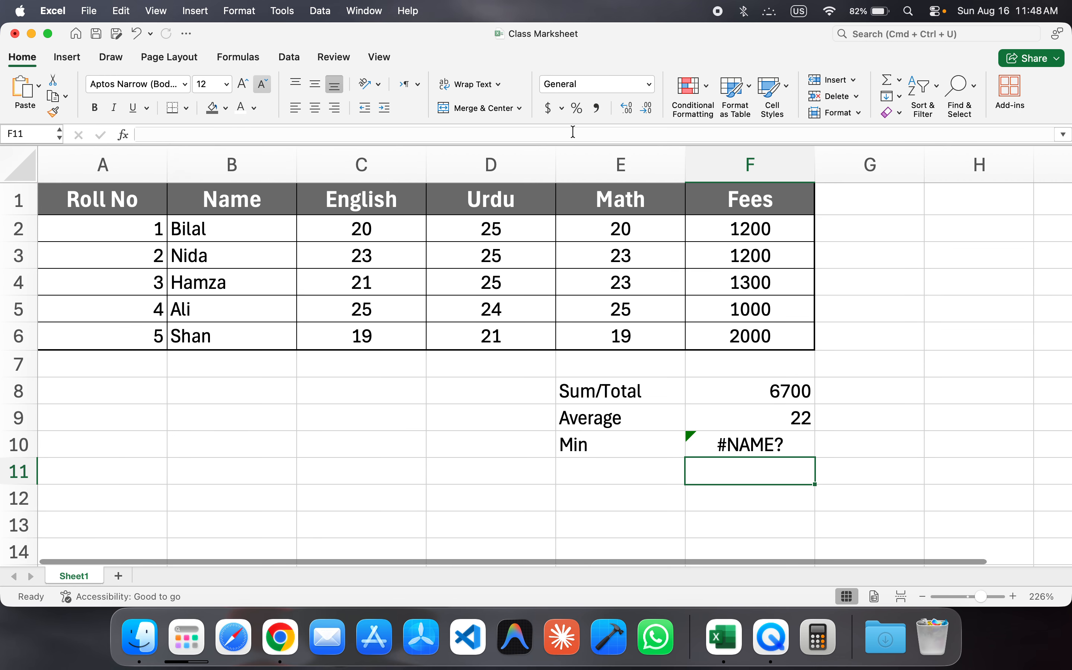
key(Up)
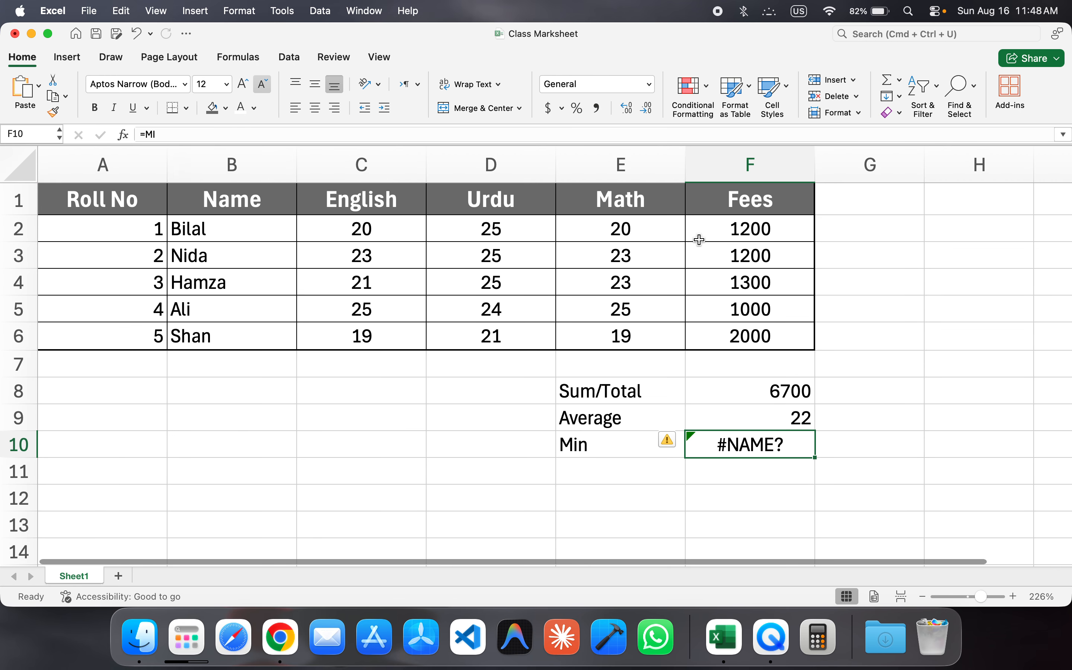
click(487, 133)
text(N)
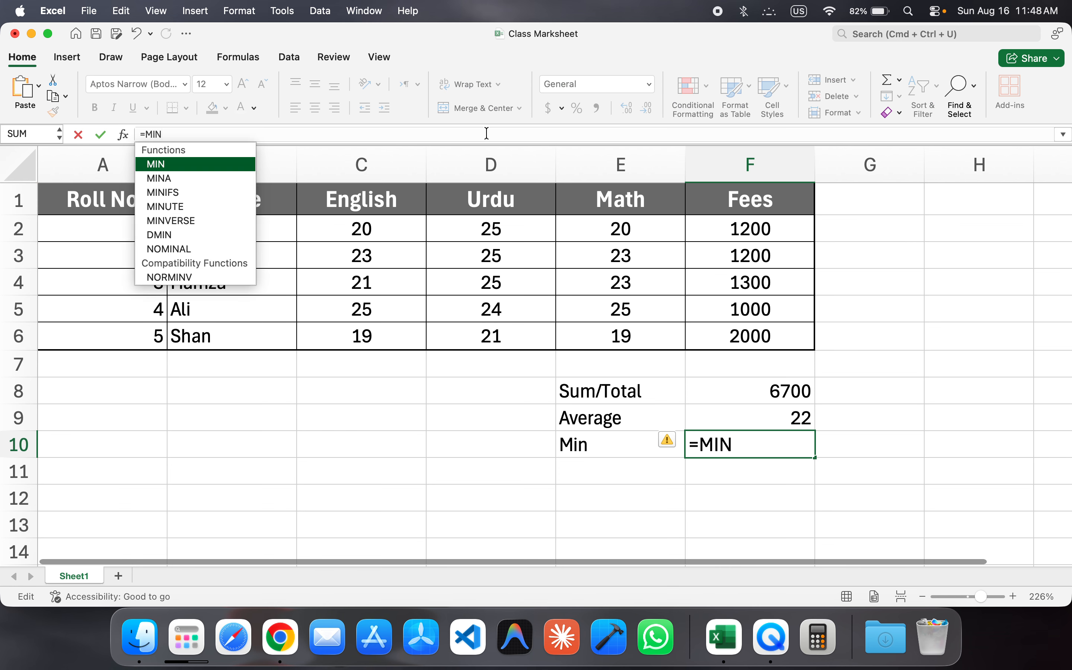
text(()
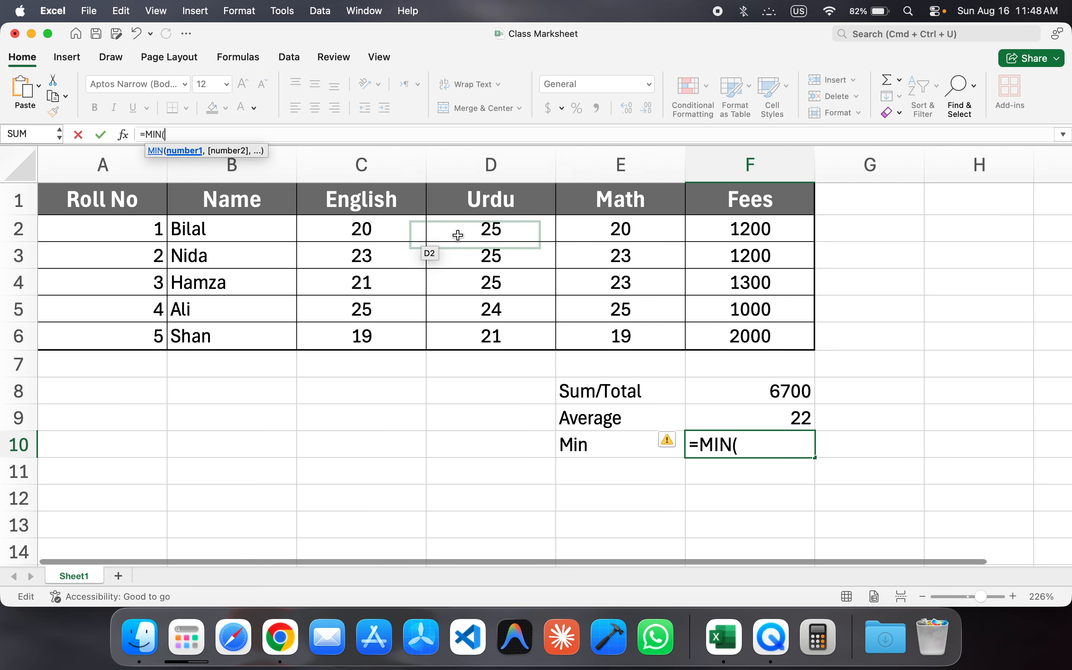
drag(398, 225, 389, 331)
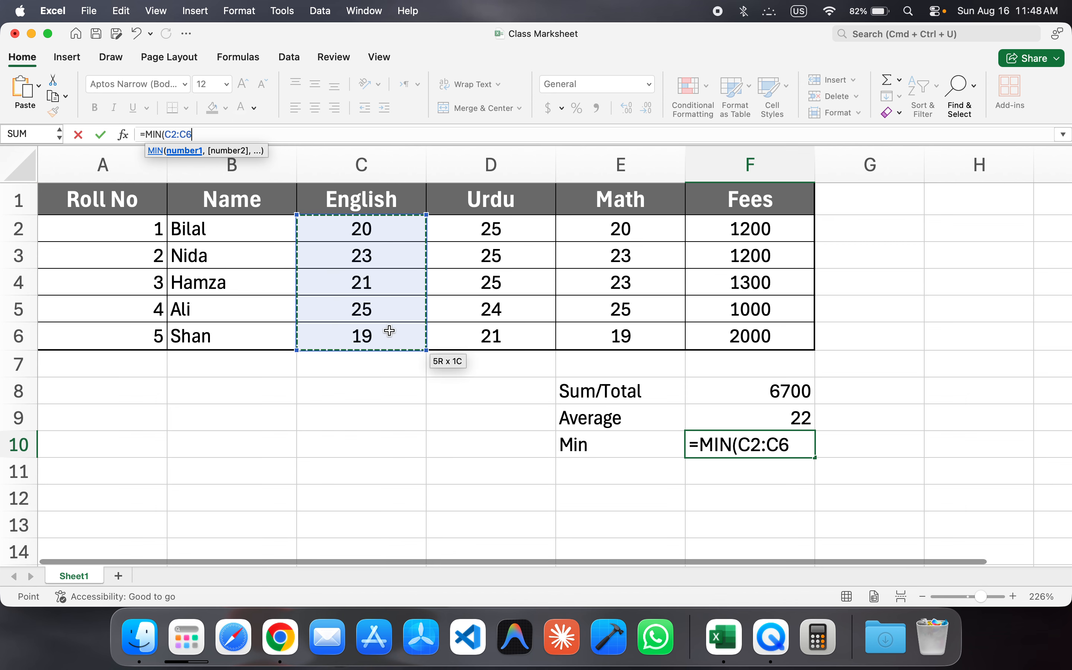
text())
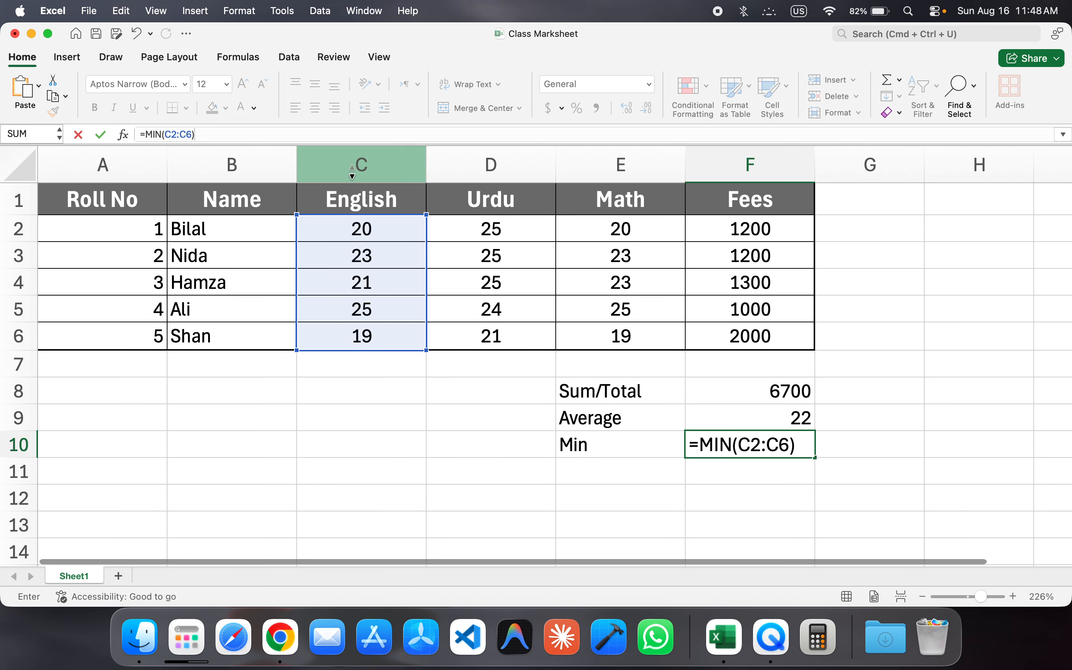
key(Return)
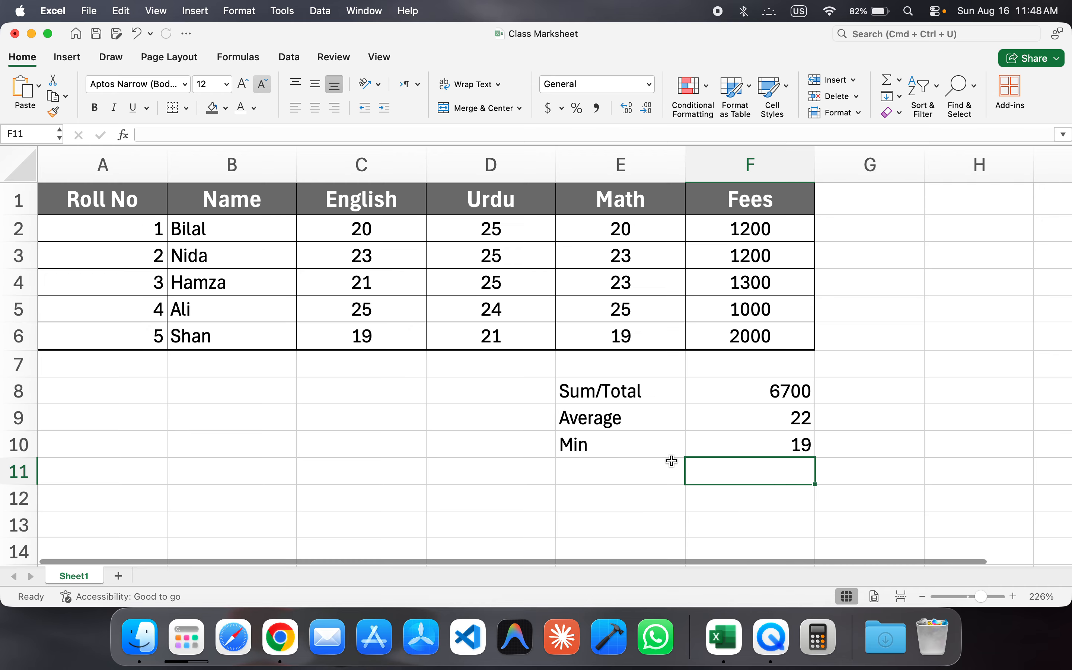
- Label cell E11 below Min as Max
click(656, 464)
text(Max)
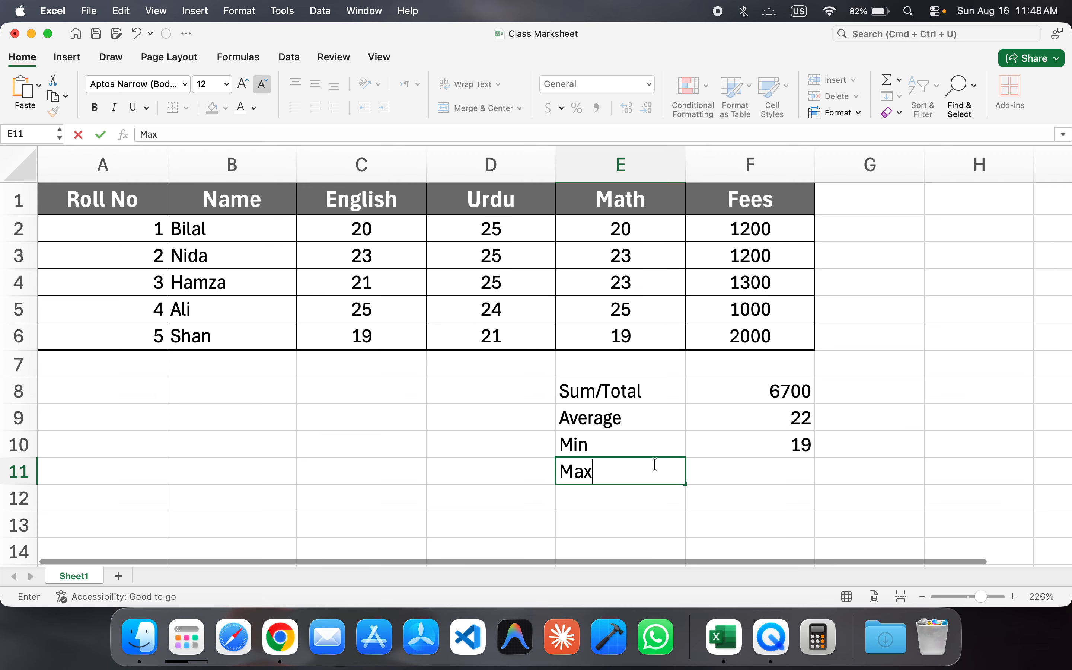
click(751, 480)
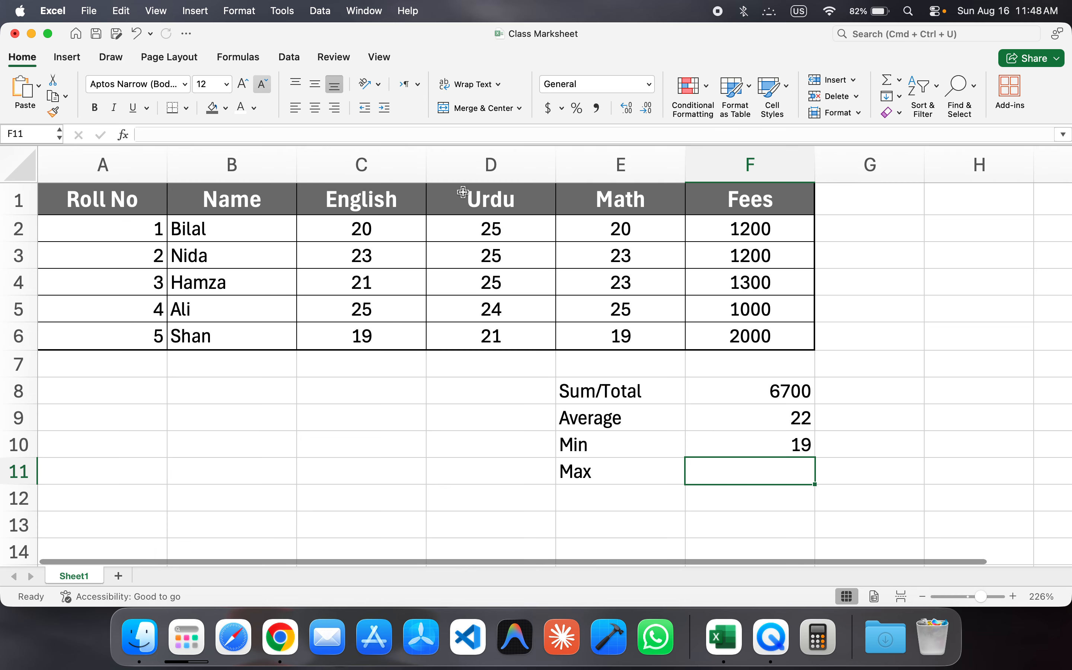
- Enter the formula =MAX(C2:C6) in F11 to get the highest English mark
click(462, 133)
text(=)
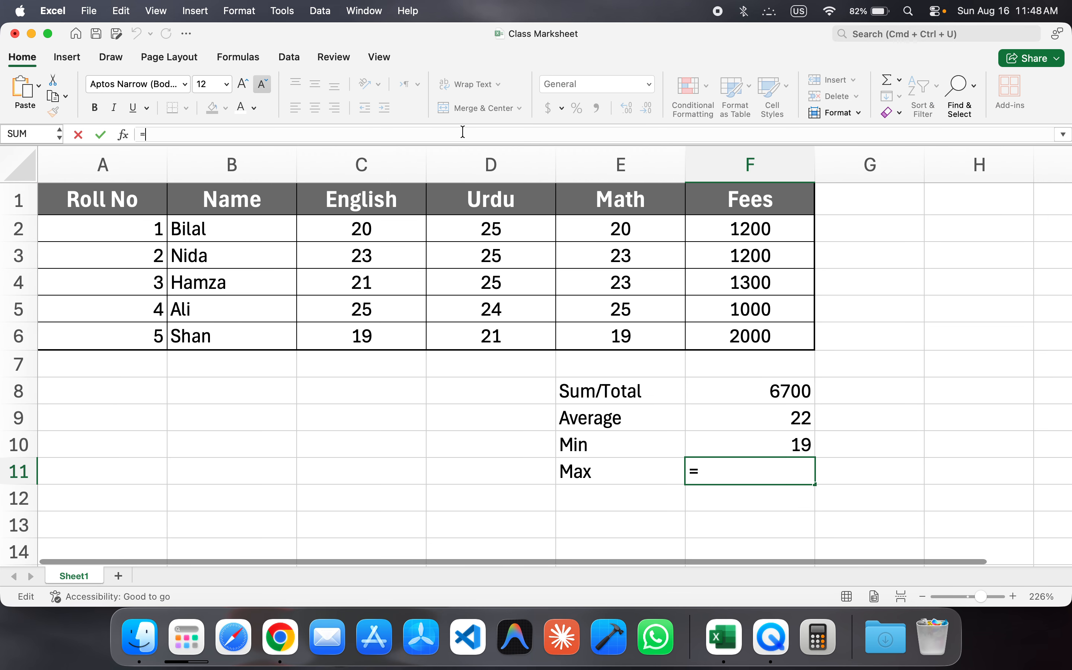
text(MAX)
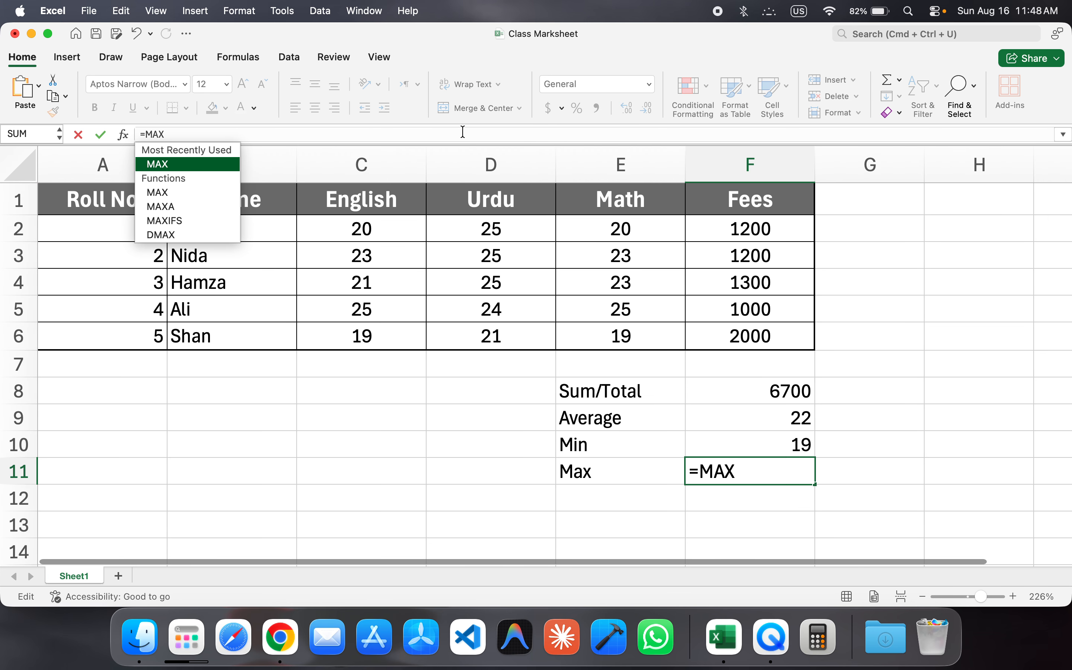
text(()
click(502, 229)
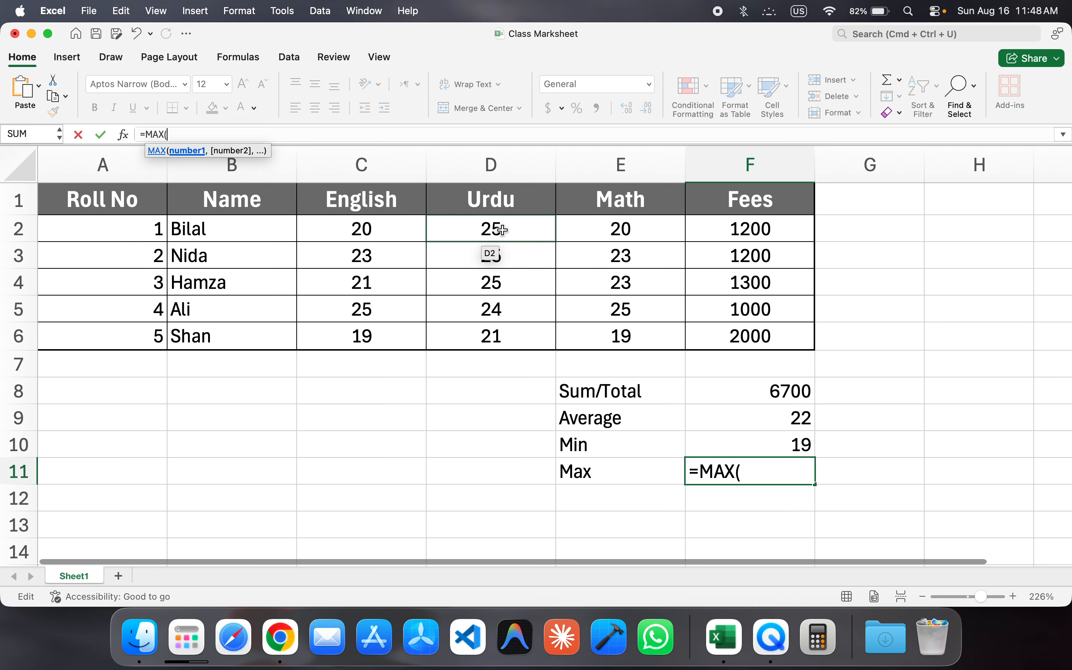
drag(406, 228, 394, 335)
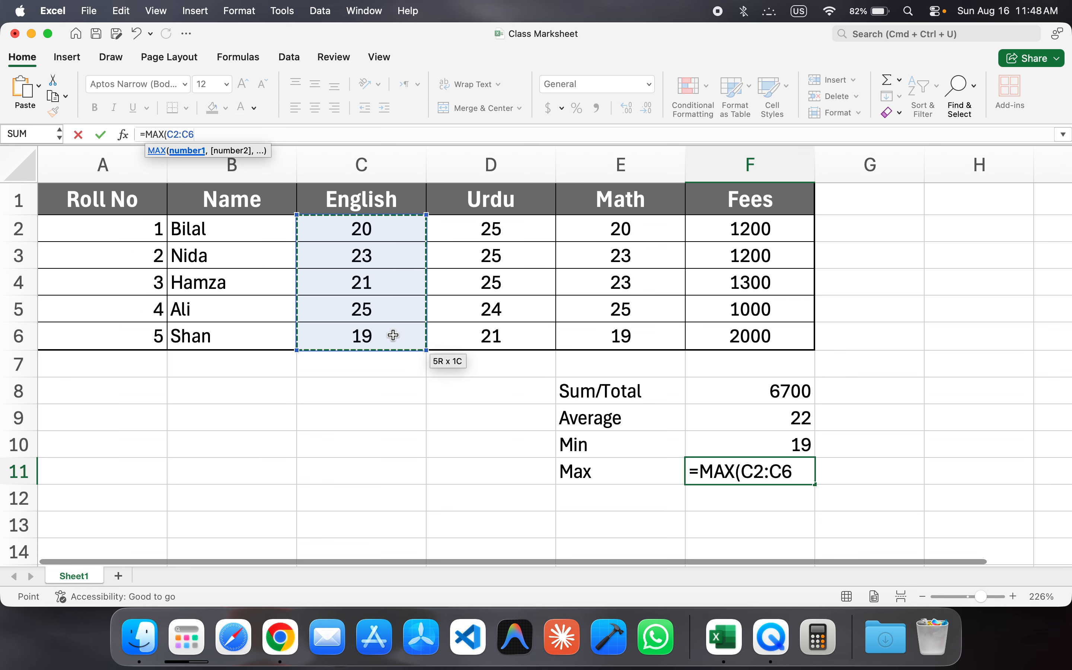
text())
key(Return)
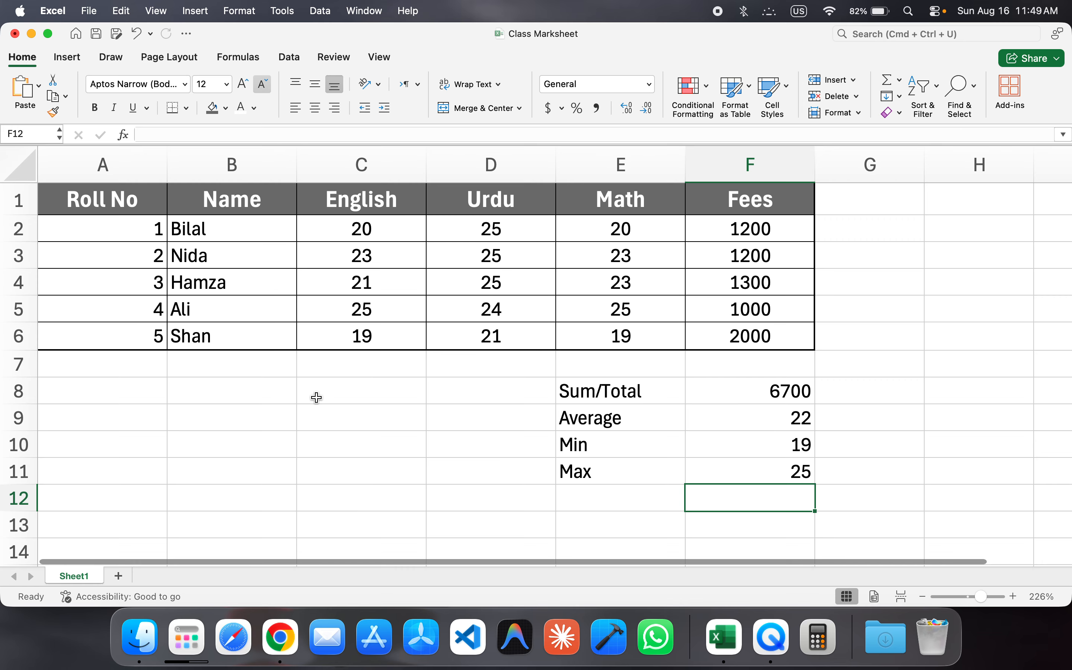
- Enter the formula =C2-C6 in B8 to subtract the last English mark from the first
click(246, 389)
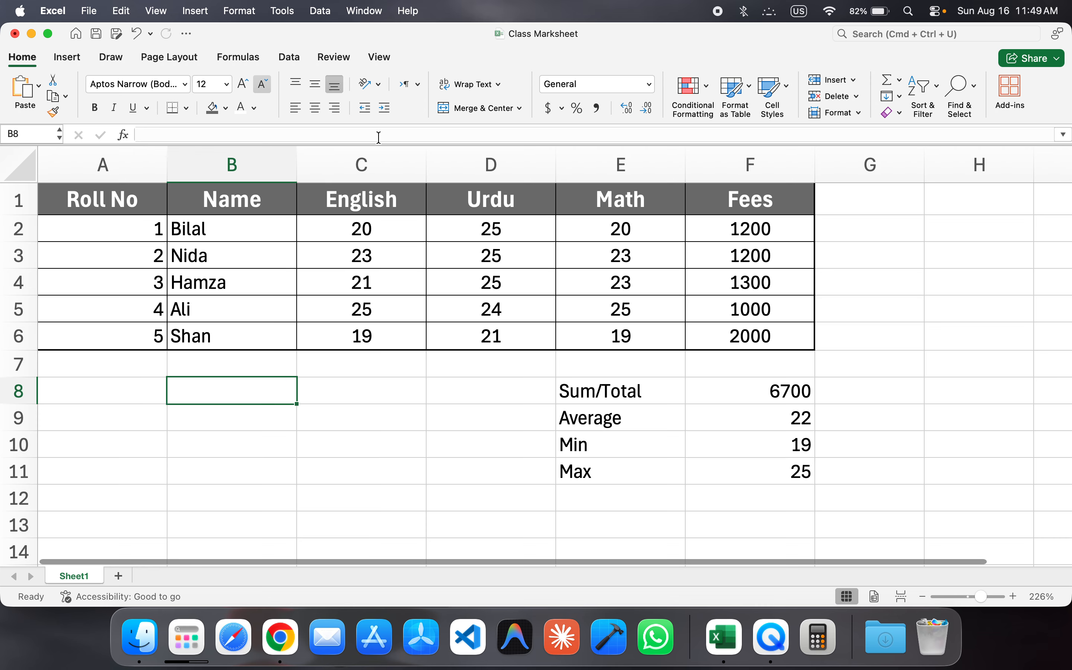
click(389, 131)
text(=)
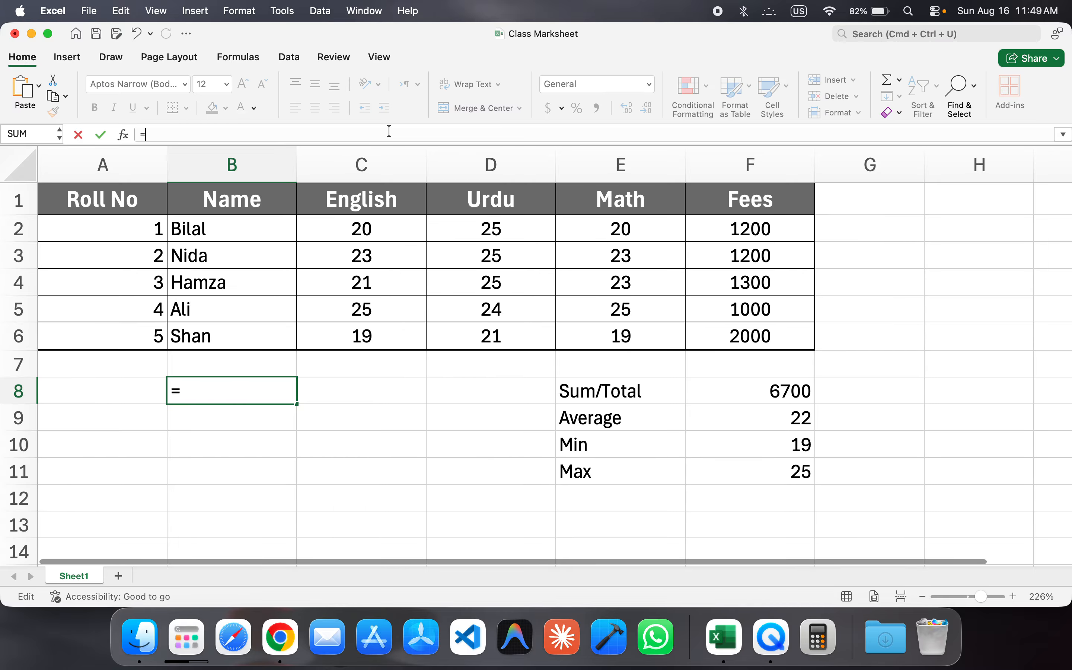
text(C)
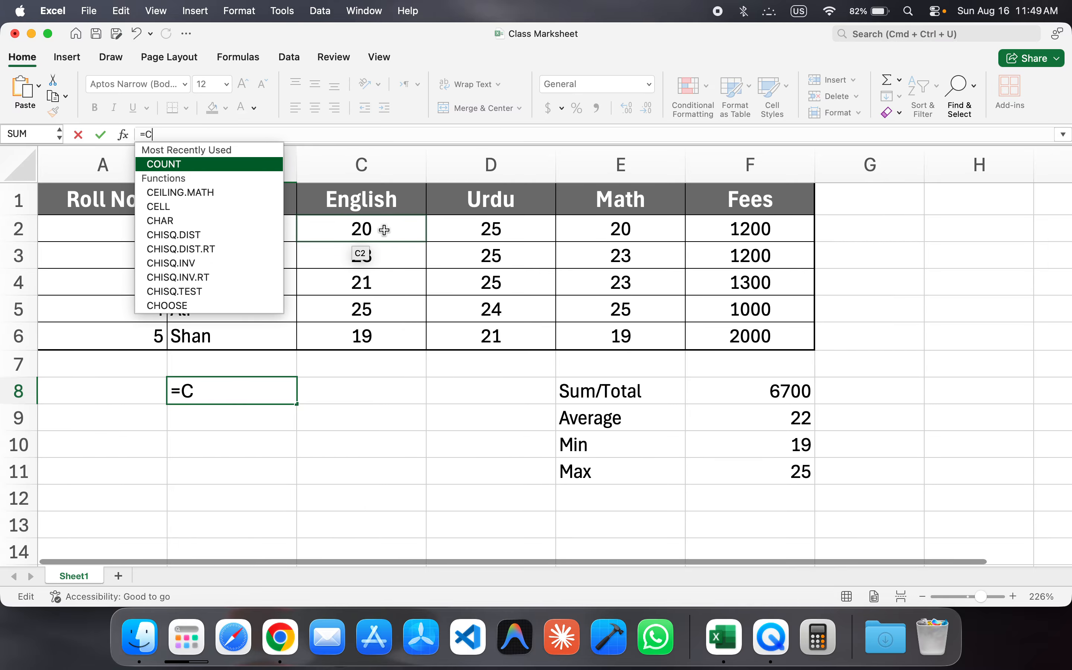
text(20-)
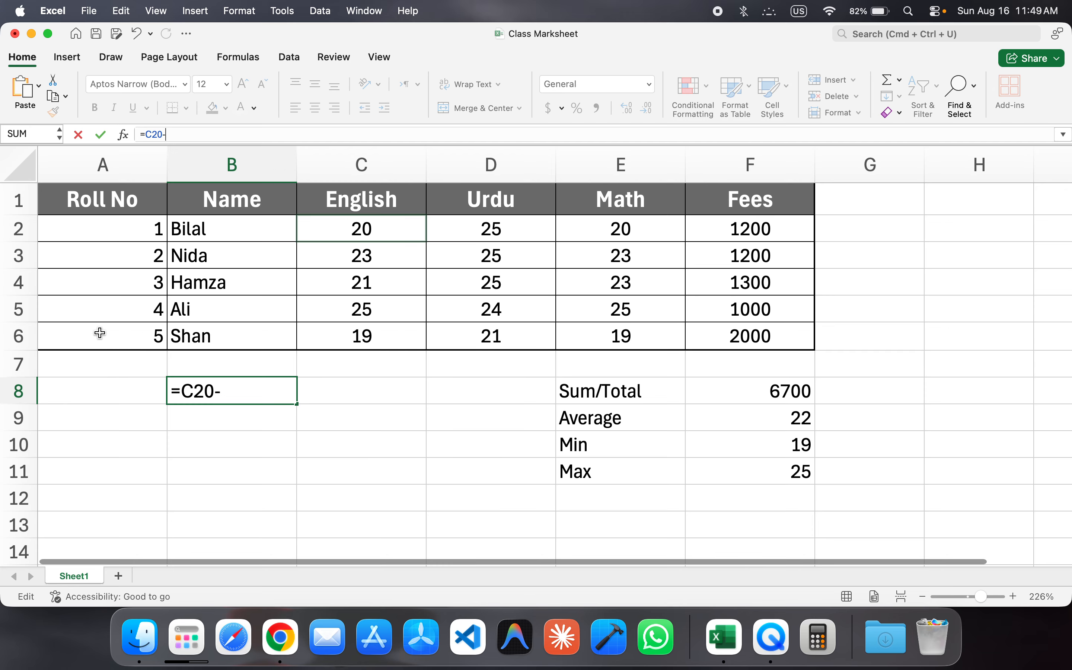
click(350, 337)
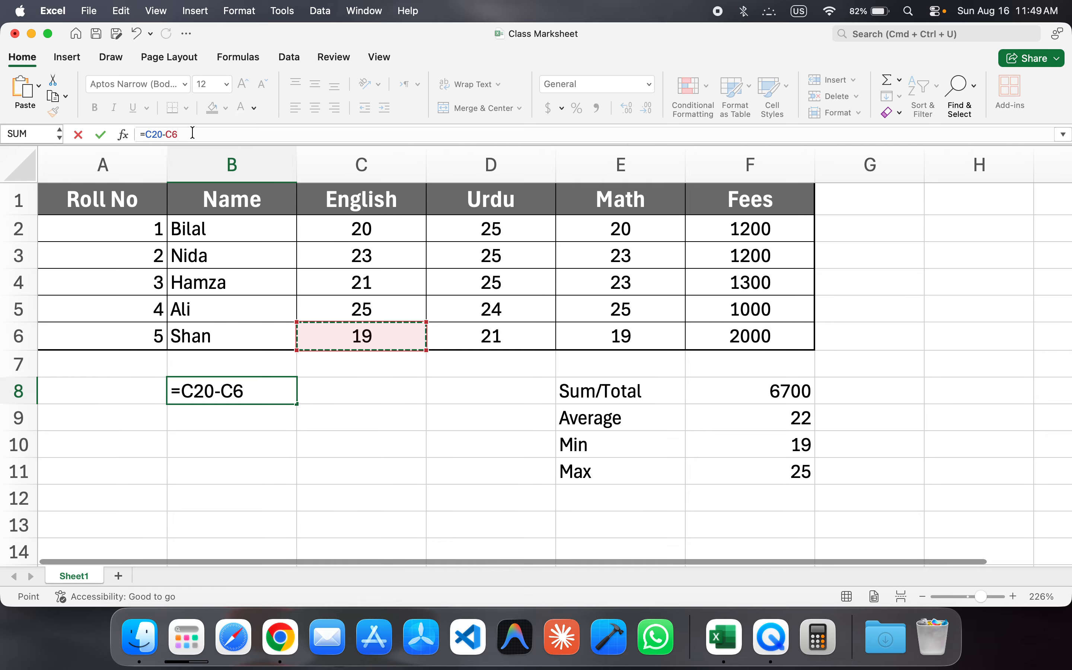
click(161, 134)
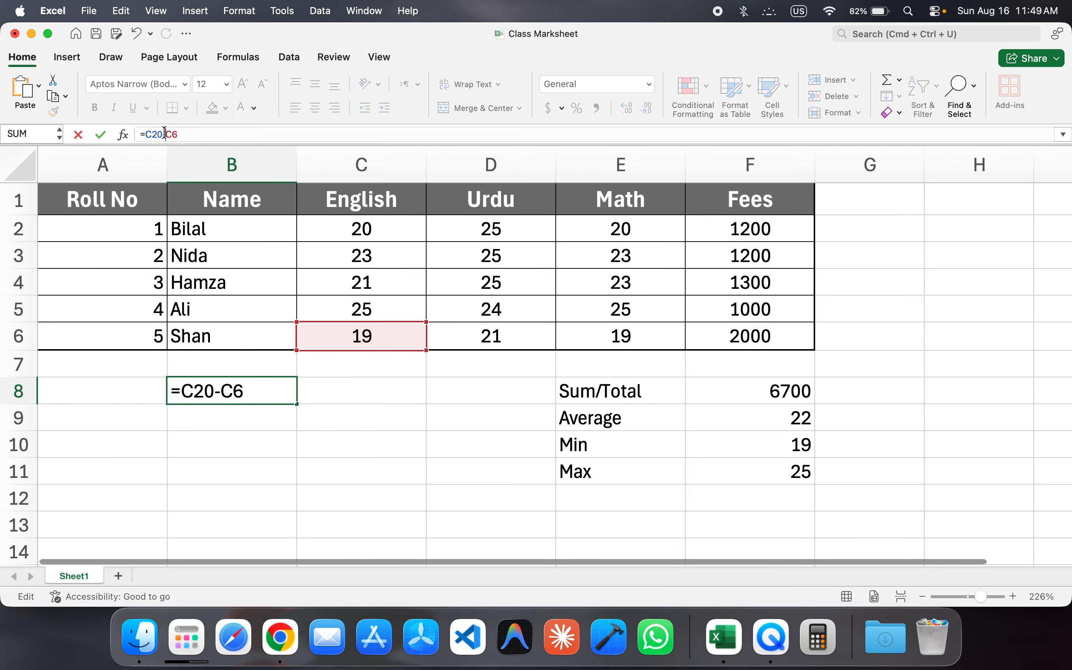
key(BackSpace)
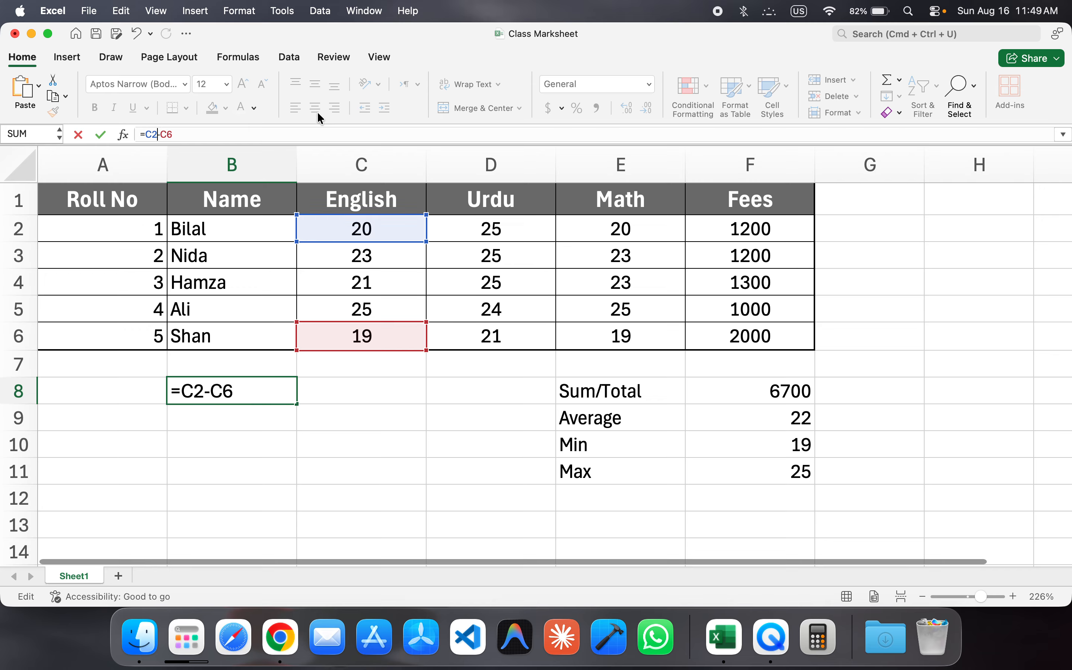
click(252, 134)
key(Return)
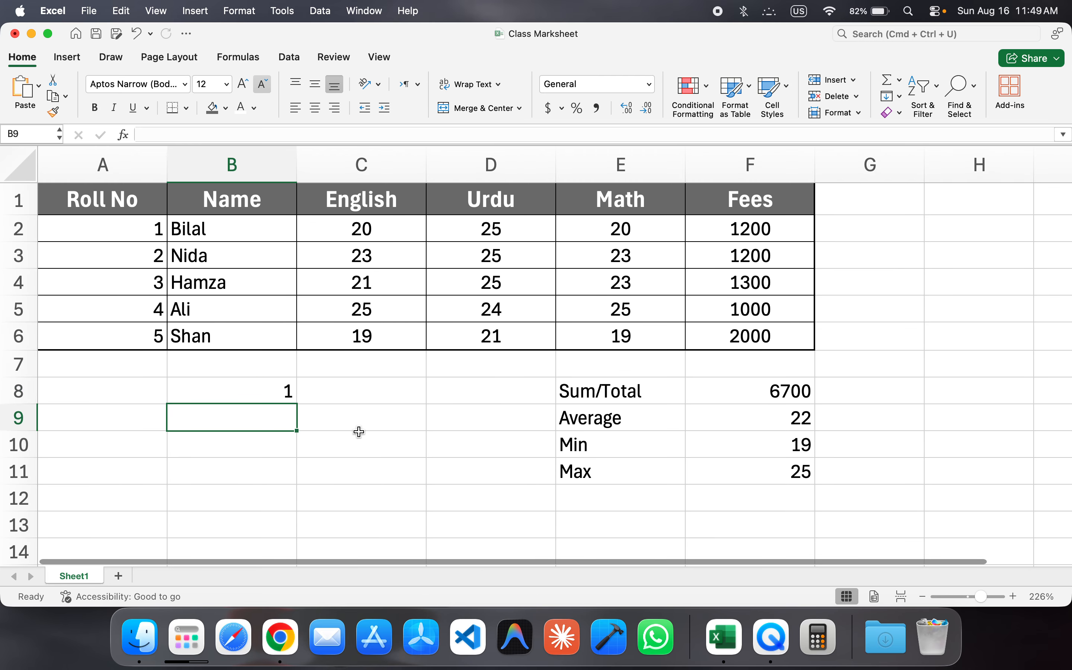
- Enter the formula =D2-D6 in C8 to subtract the last Urdu mark from the first
click(520, 253)
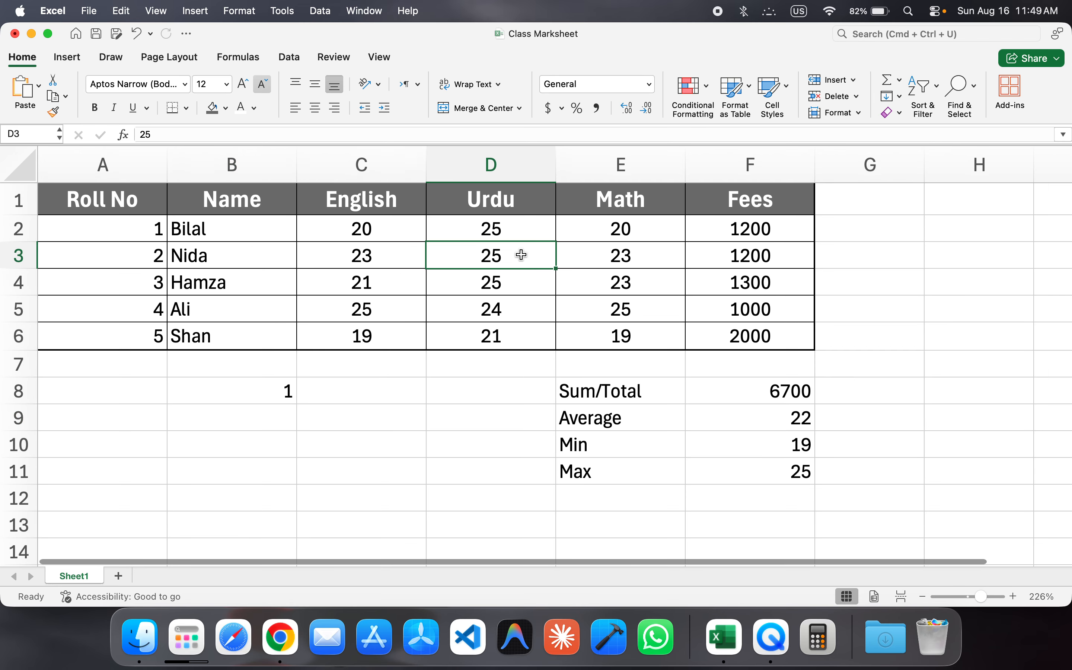
click(331, 394)
text(=)
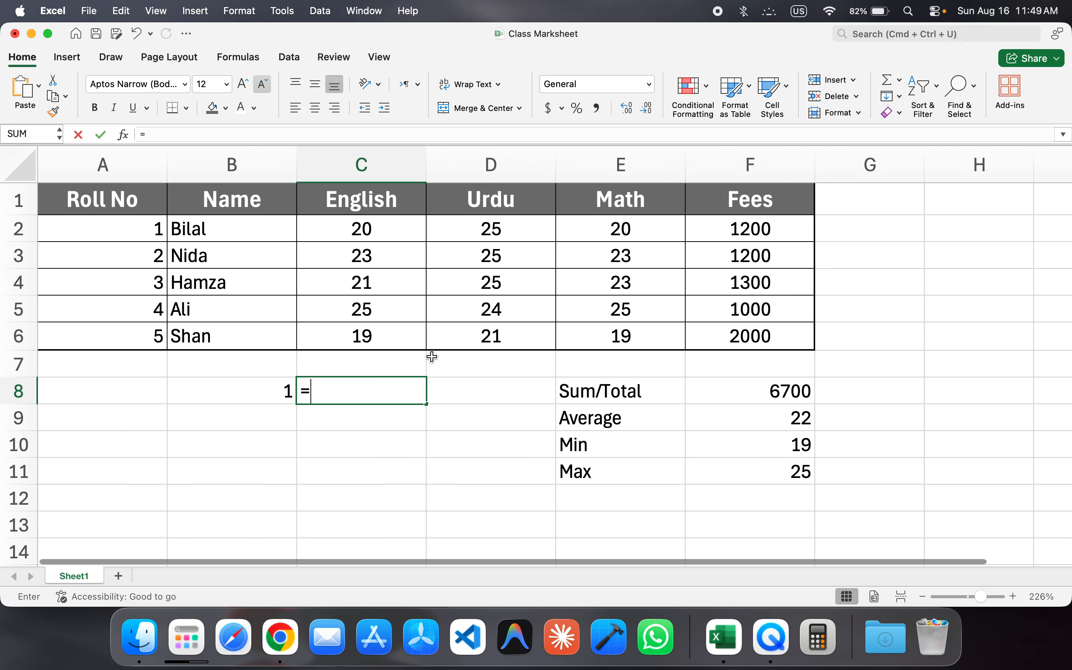
text(D2)
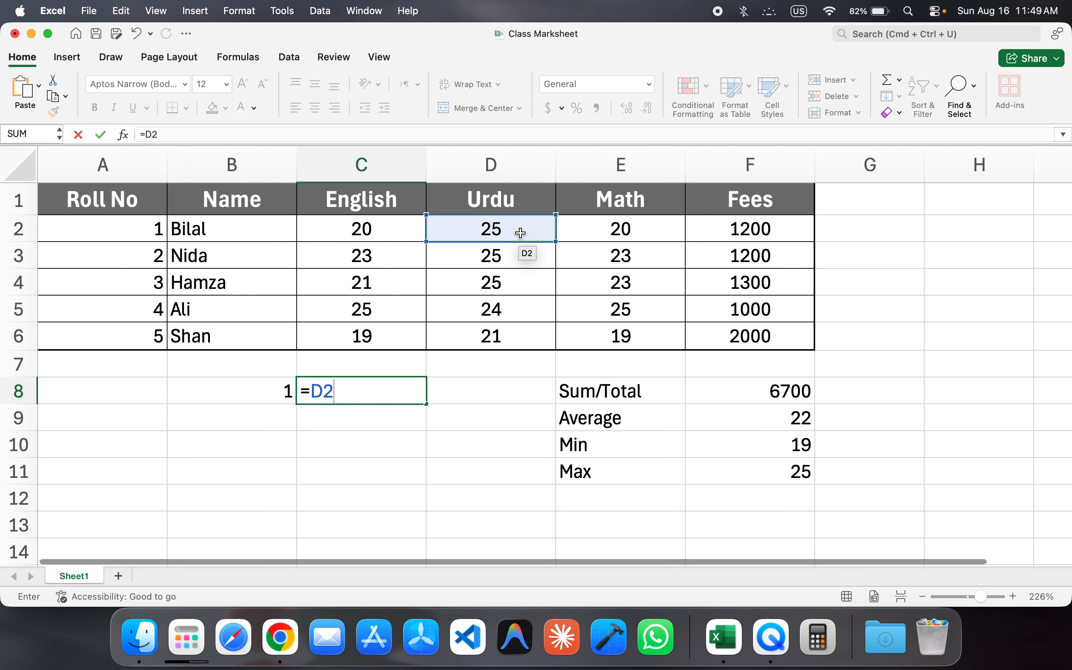
text(_)
key(BackSpace)
text(-)
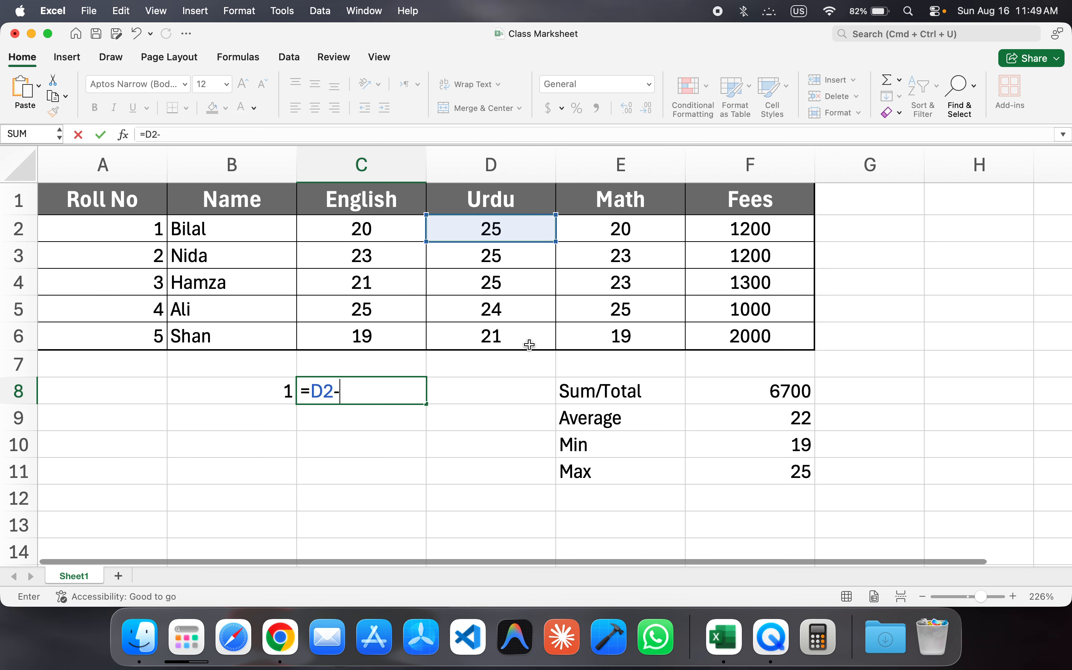
click(510, 336)
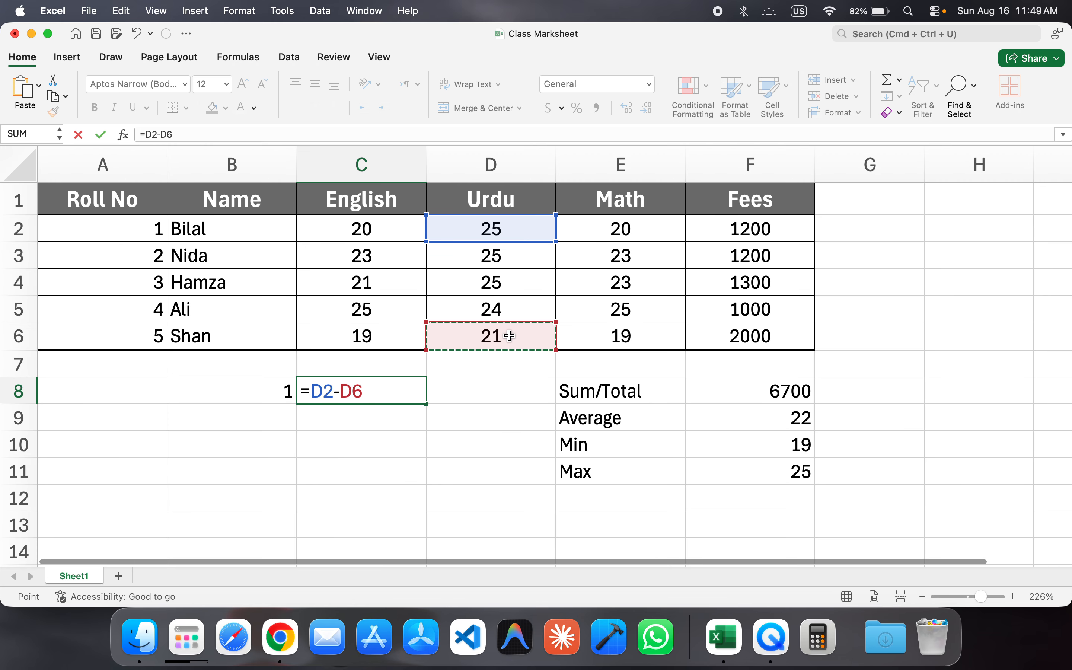
key(Return)
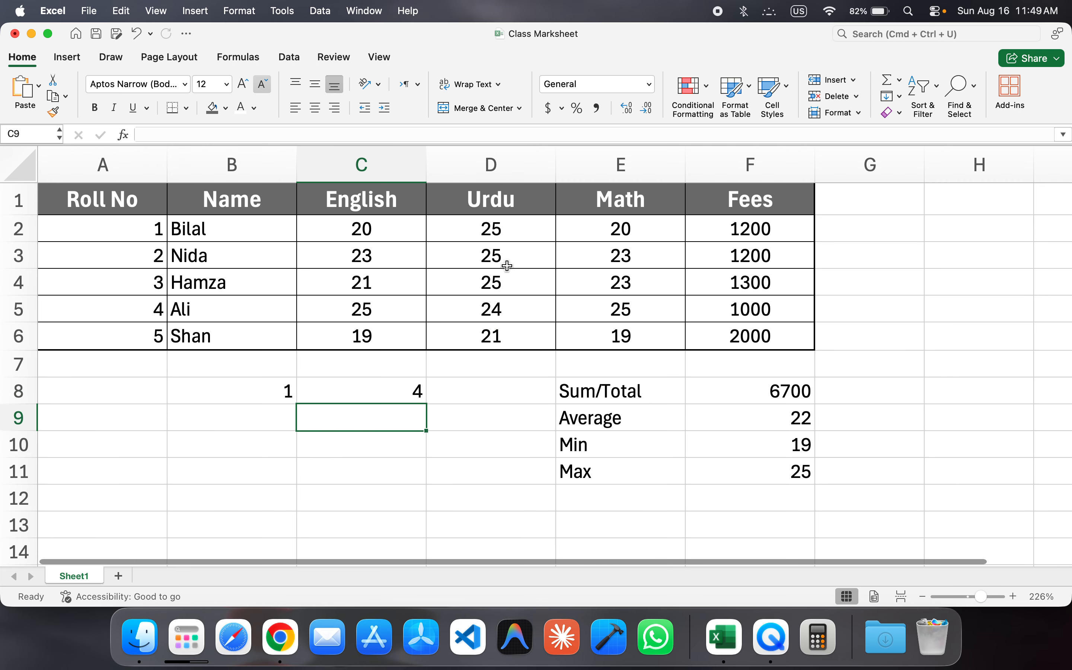
- Undo the two subtraction formulas in C8 and B8
key(super+z)
key(super+z)
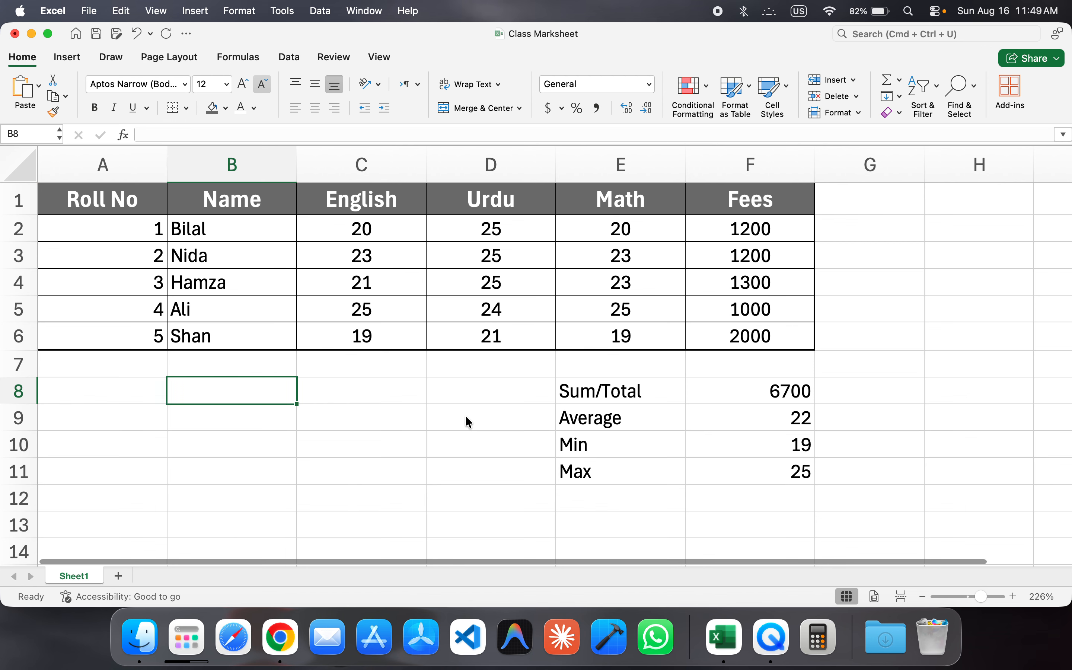
- Enter the sample numbers 10 in B8 and 2 in B9
text(10)
key(Return)
text(2)
key(Return)
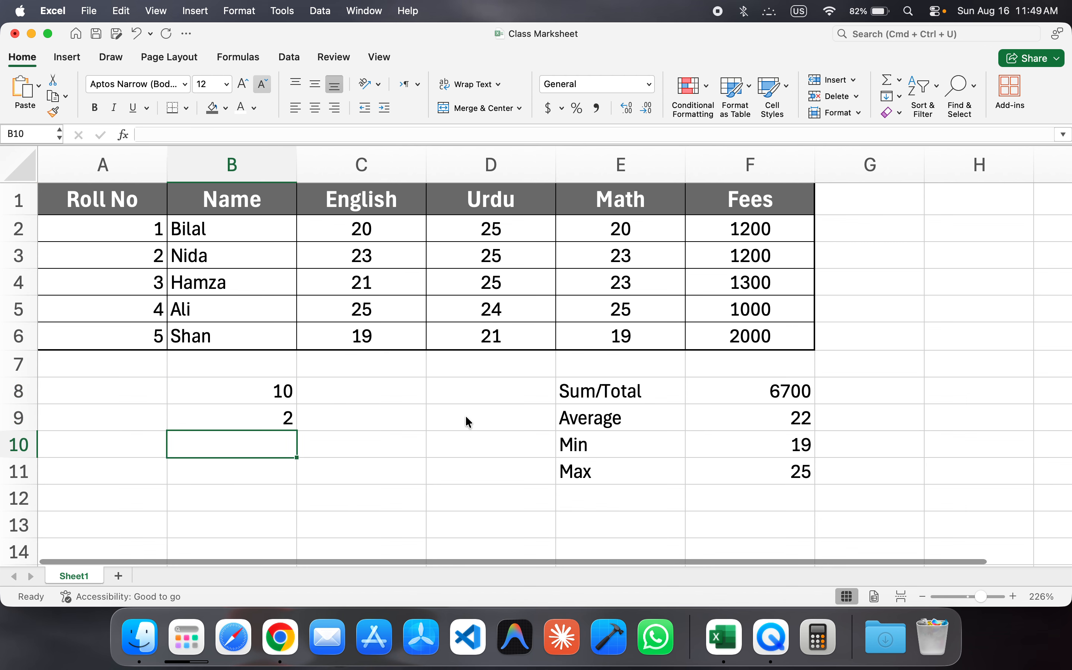
- Enter the formula =B8/B9 in C10 to divide the first sample number by the second
click(211, 394)
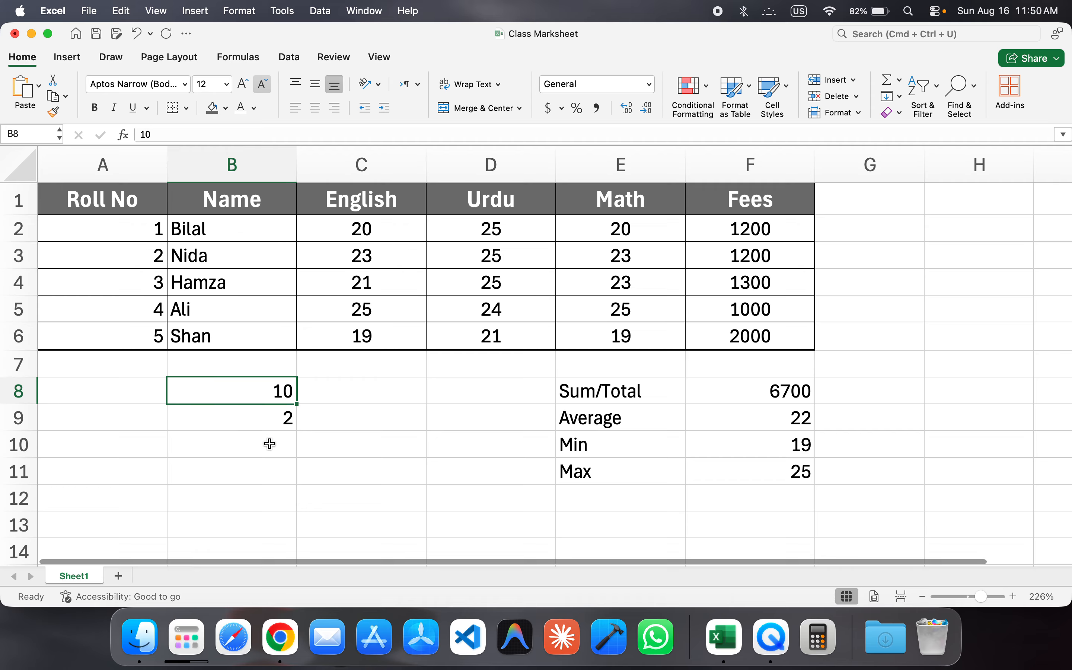
click(268, 421)
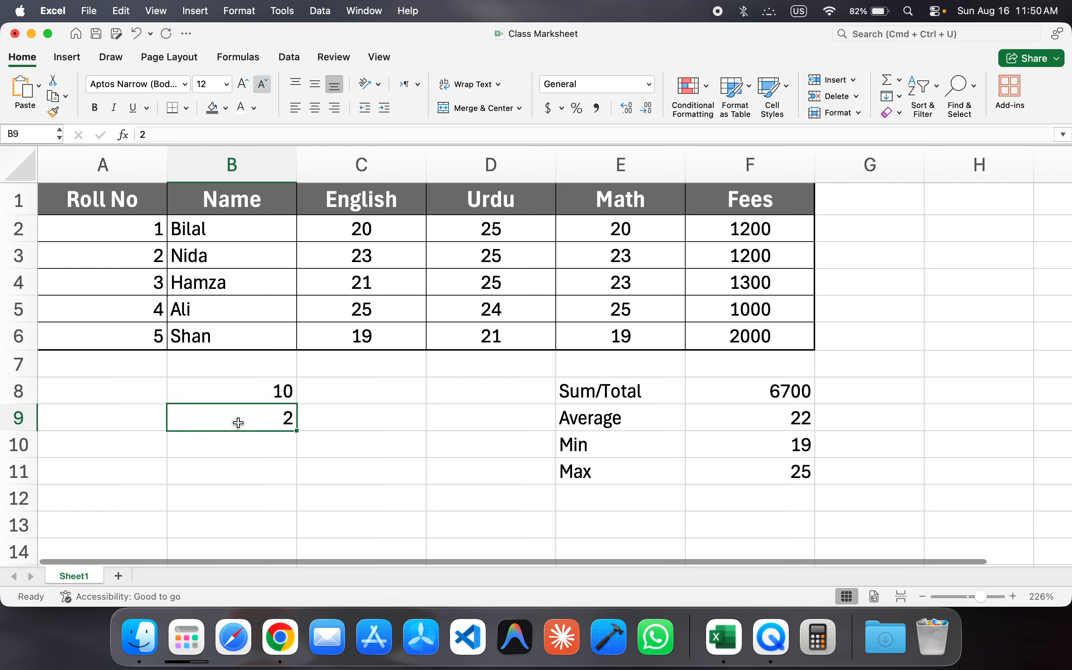
click(340, 449)
text(=B)
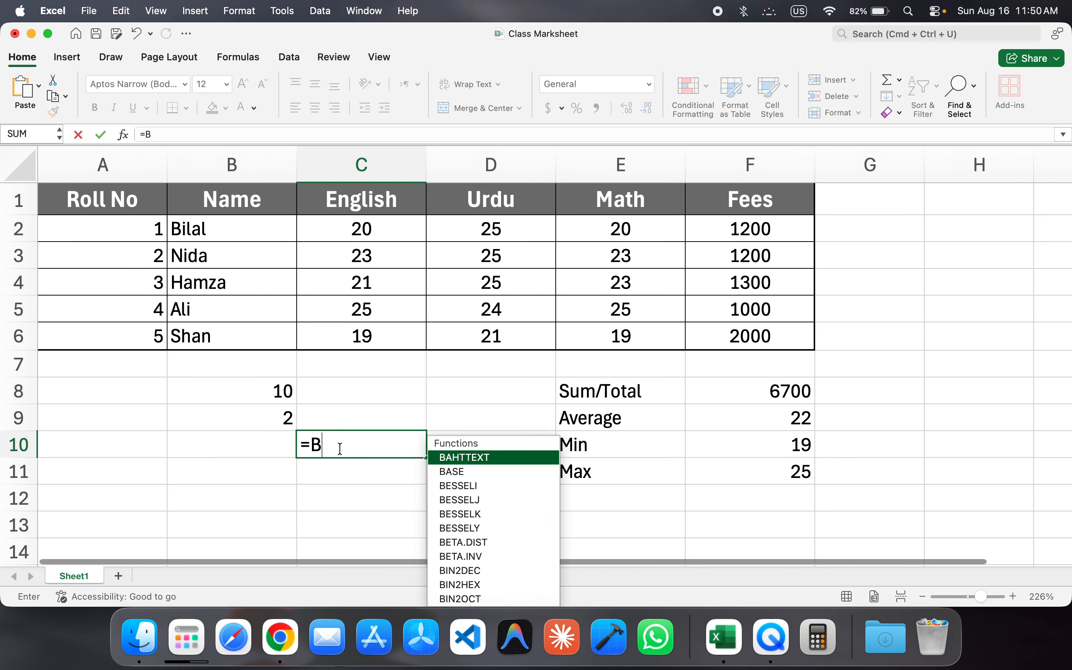
text(8/)
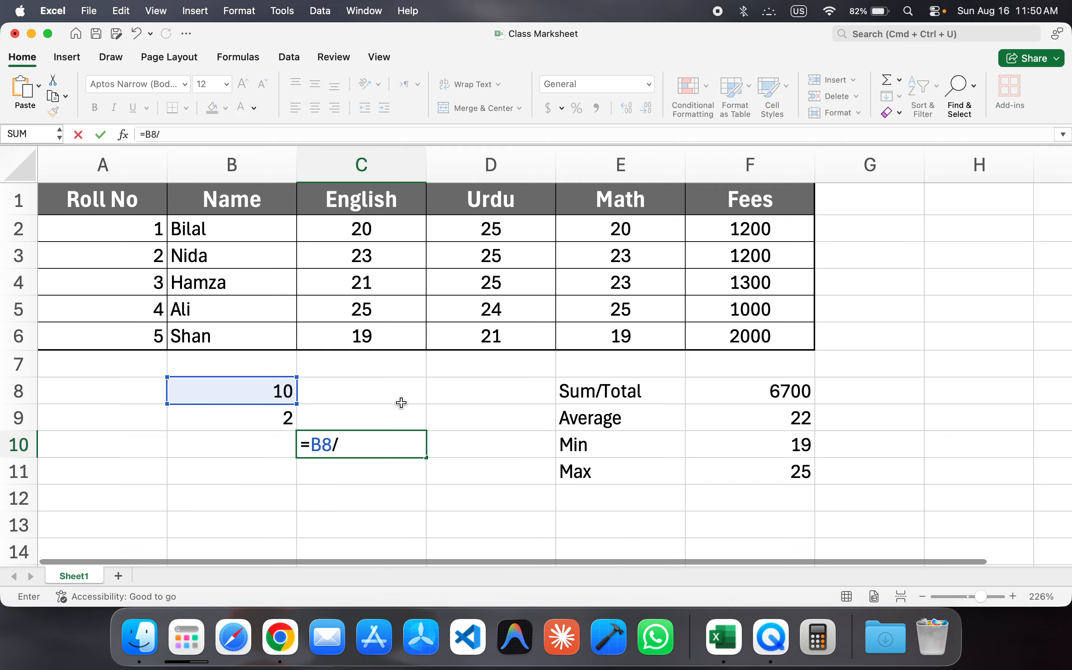
text(B9)
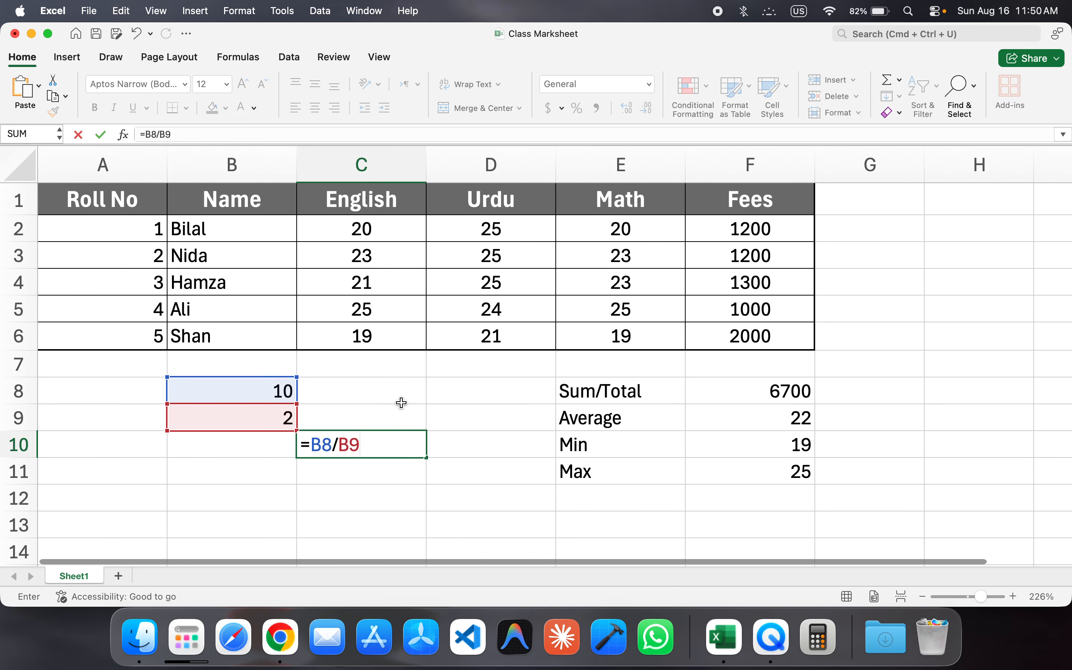
key(Return)
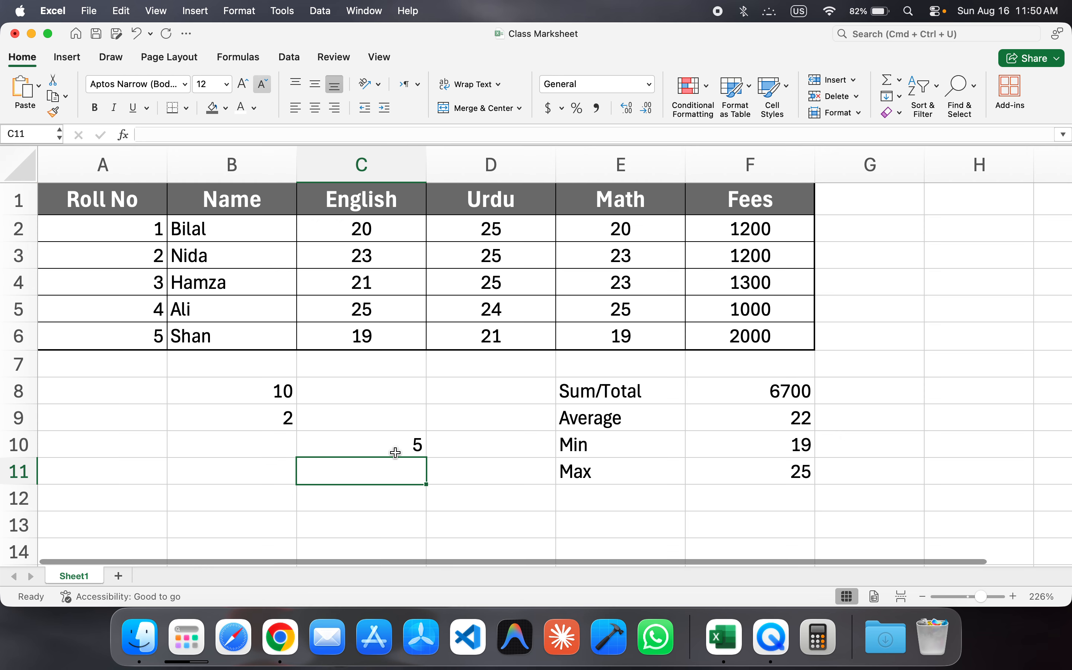
- Clear the contents of the range B8:C10
drag(279, 390, 361, 443)
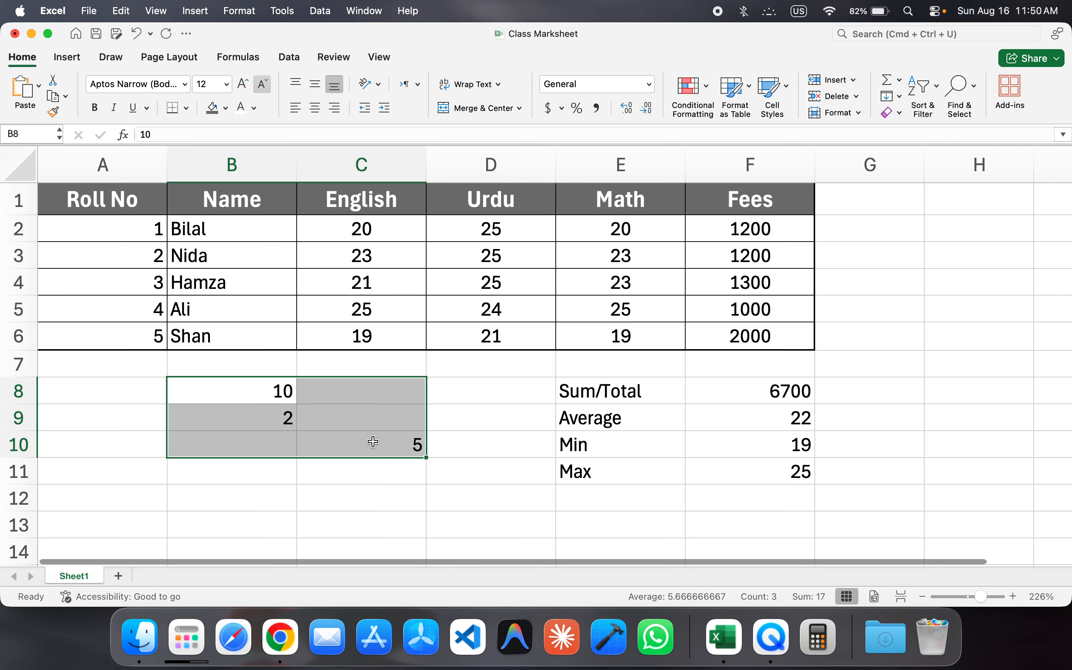
right_click(372, 440)
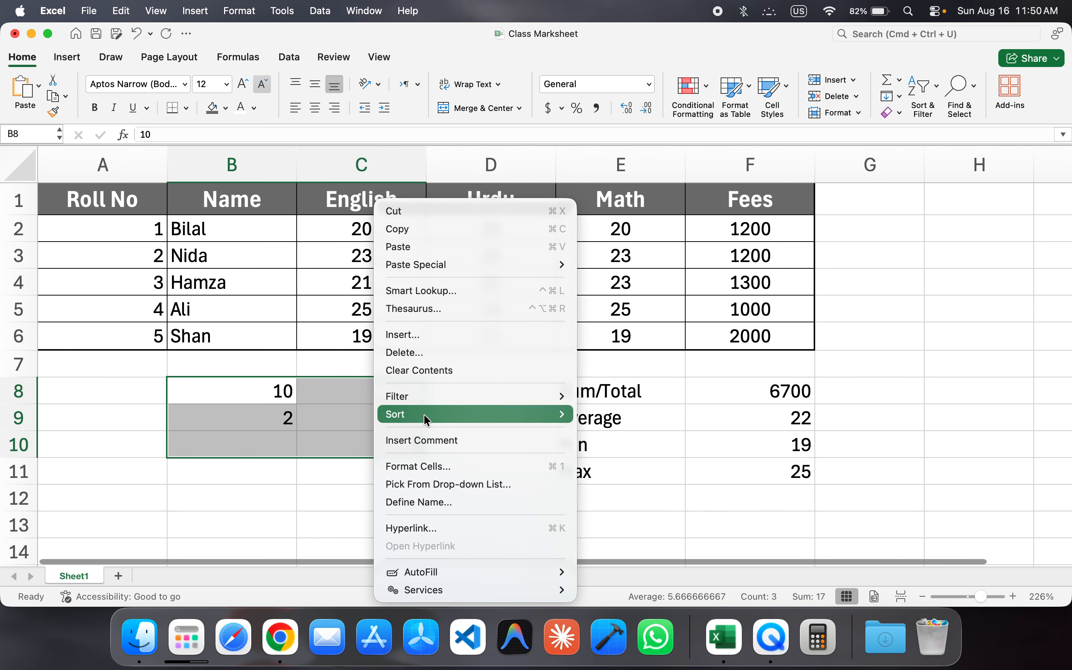
click(439, 371)
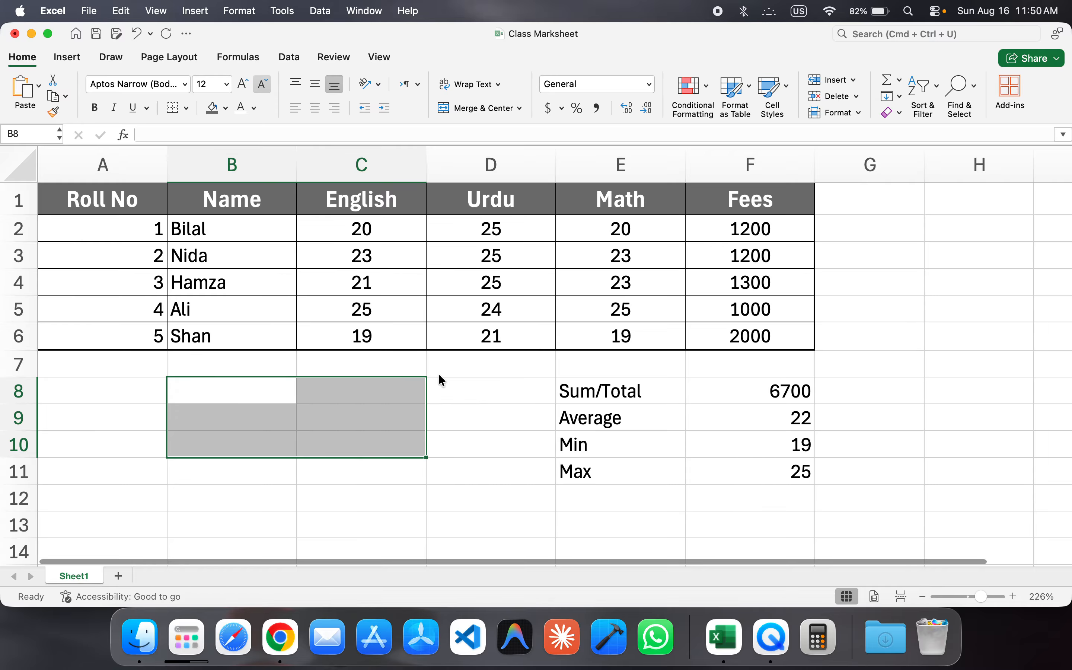
- Enter the label Count in B9 and highlight the name and English cells B2:C6
click(231, 414)
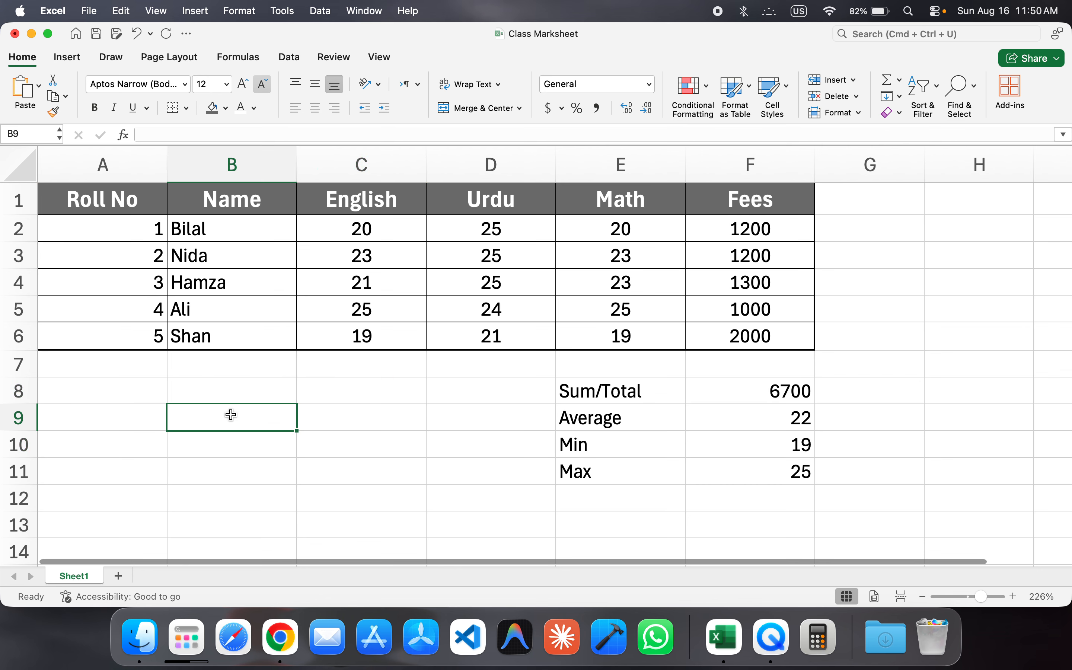
text(Count)
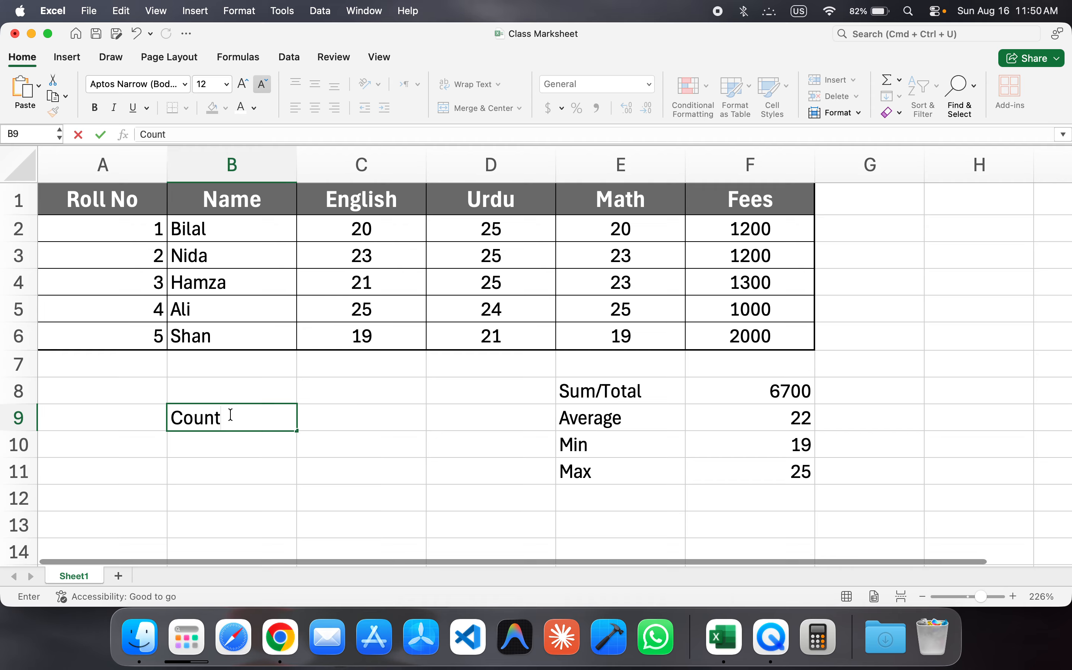
drag(227, 228, 318, 334)
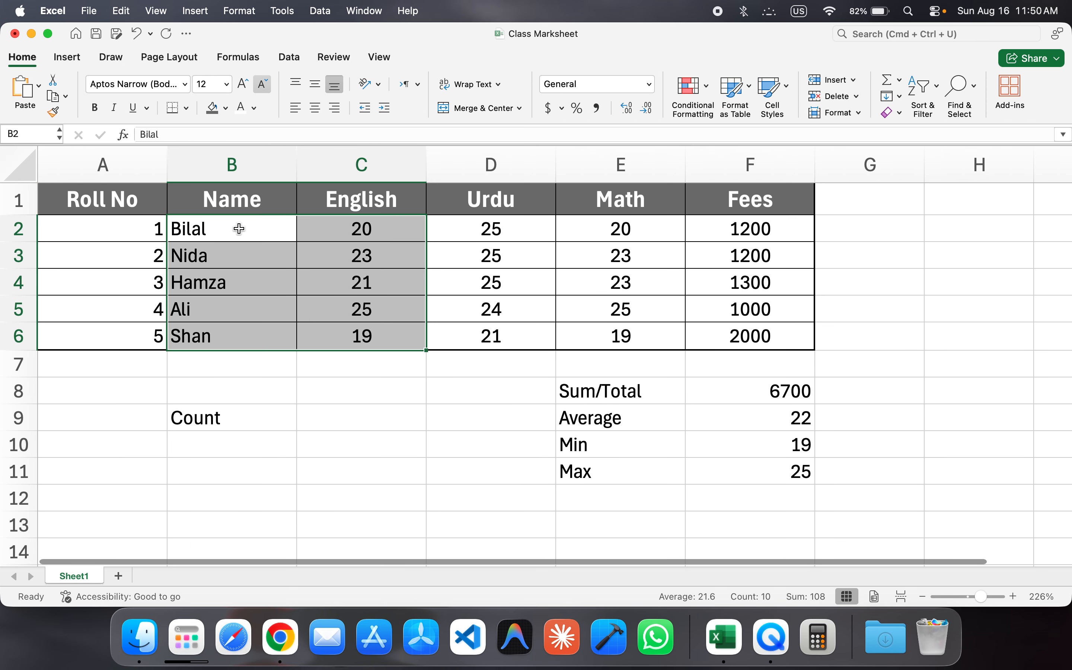
- Enter the formula =COUNT(B2:C6) in C9, beside the Count label
click(322, 418)
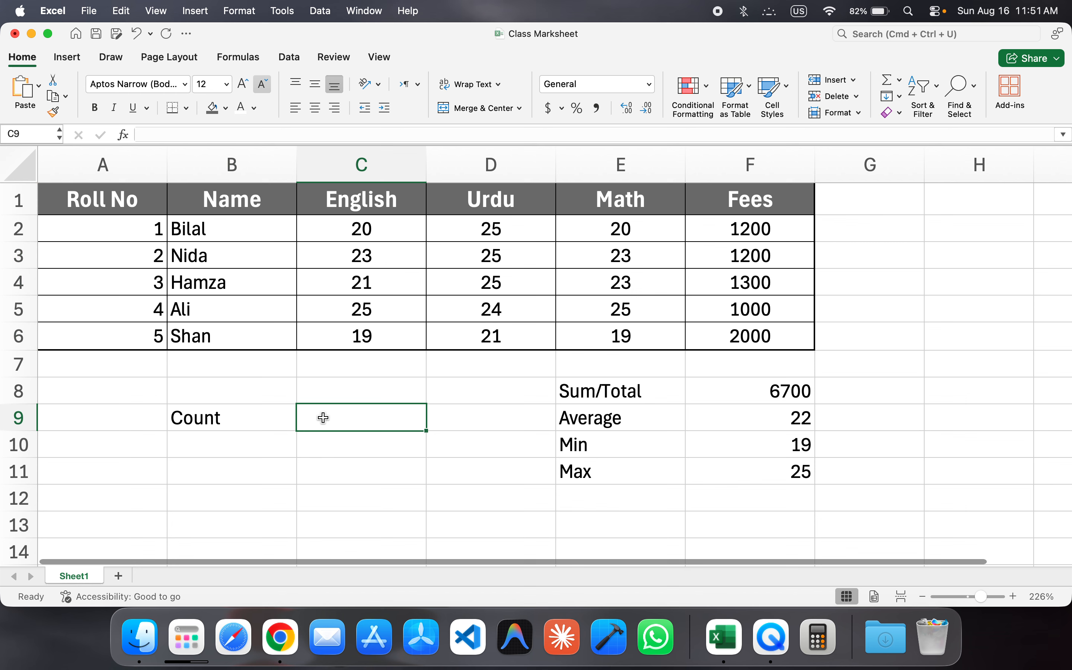
click(312, 133)
text(=)
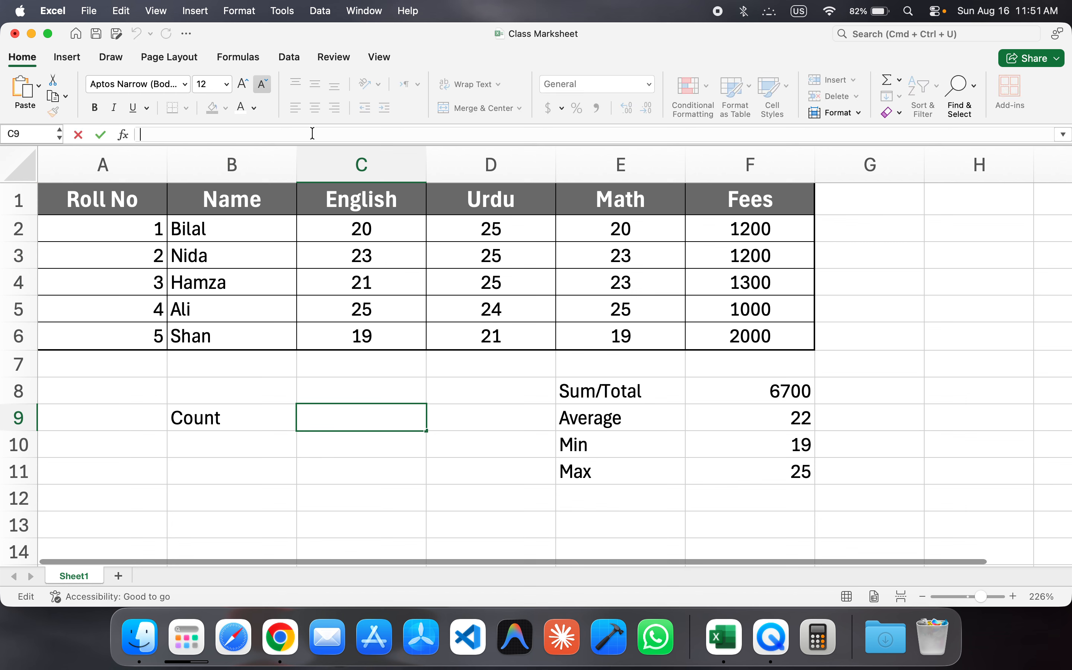
text(COU)
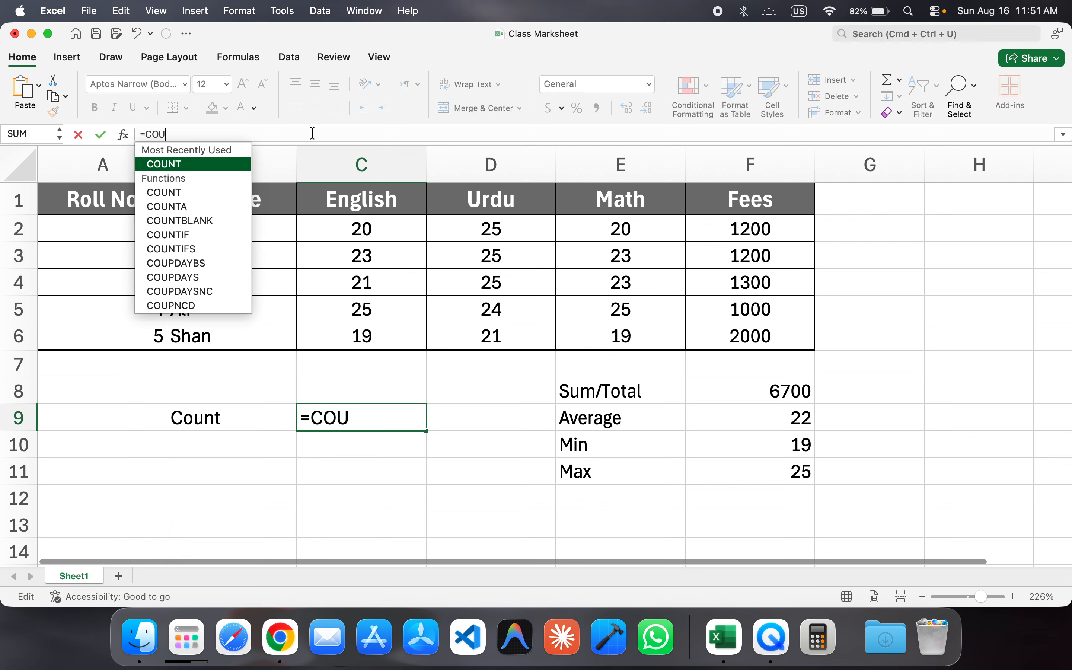
text(NT()
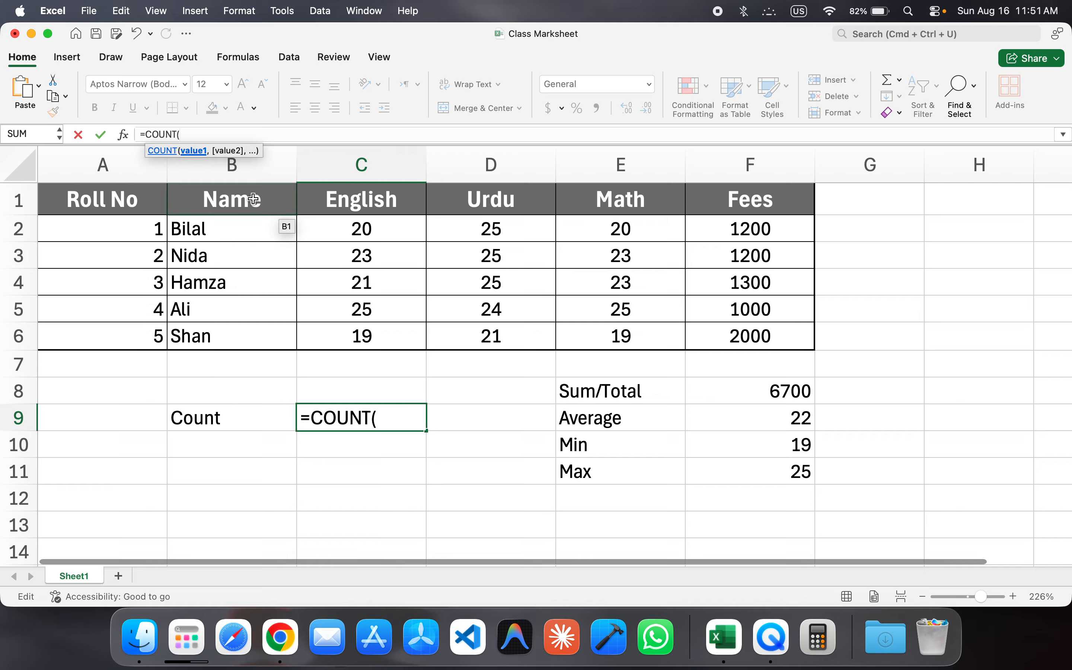
click(275, 235)
drag(282, 246, 339, 338)
text())
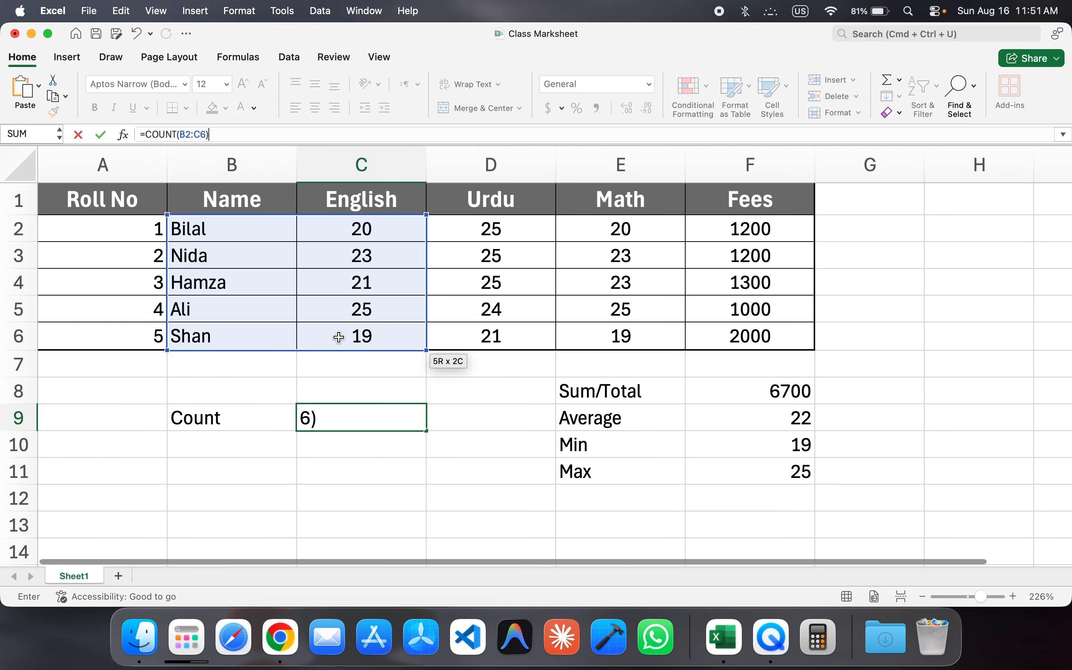
key(Return)
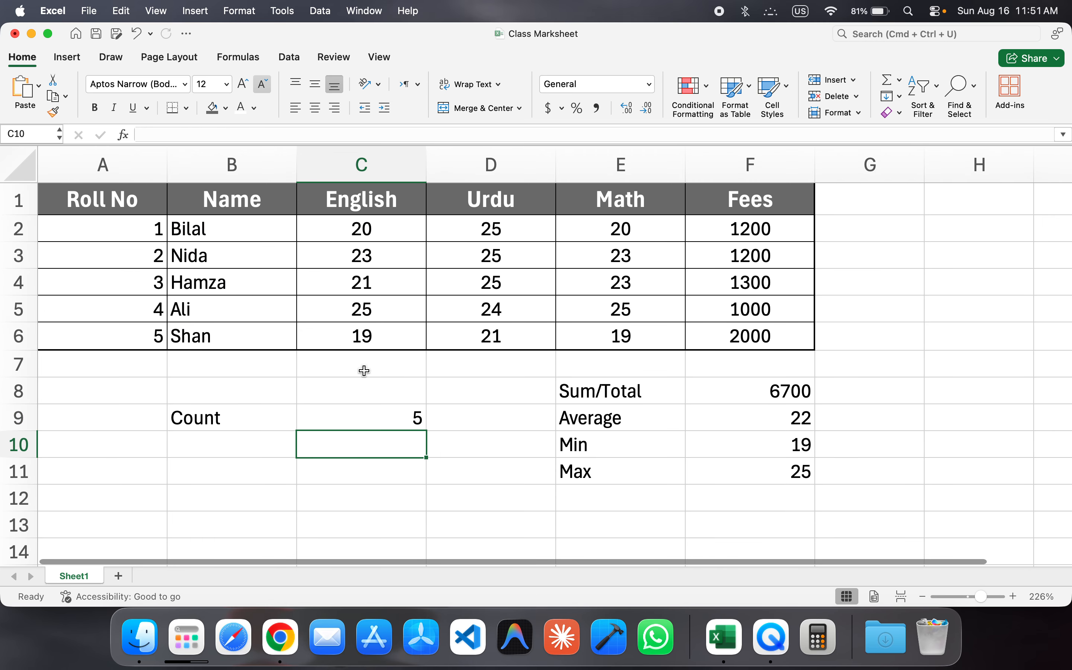
click(352, 418)
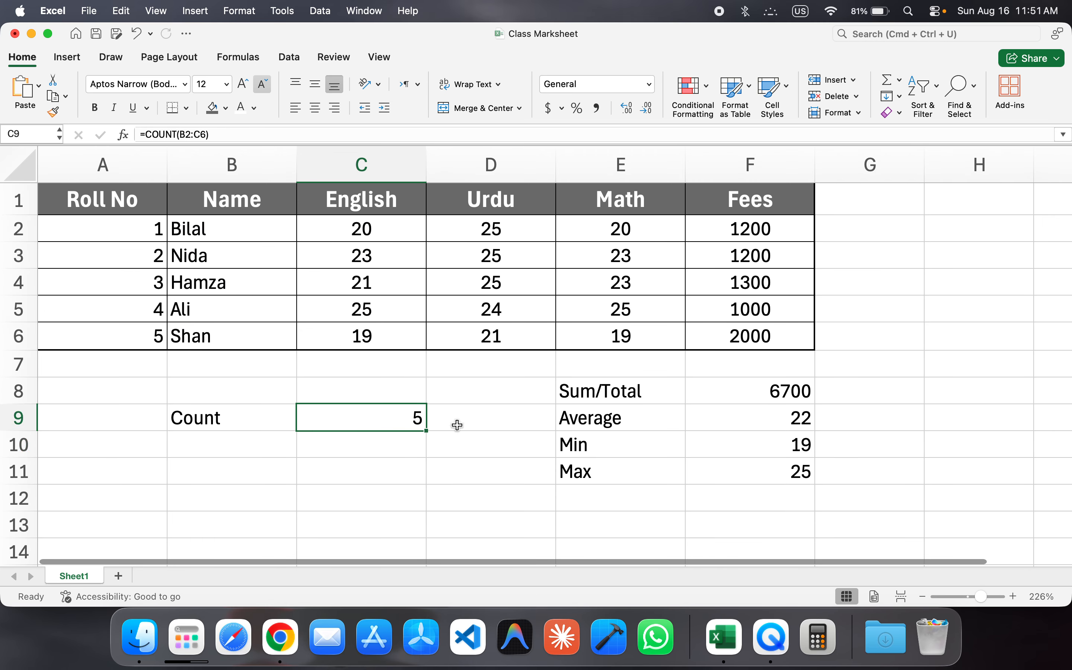
- Test the count by replacing the name in B4 with the number 20, and undo the entry
click(244, 280)
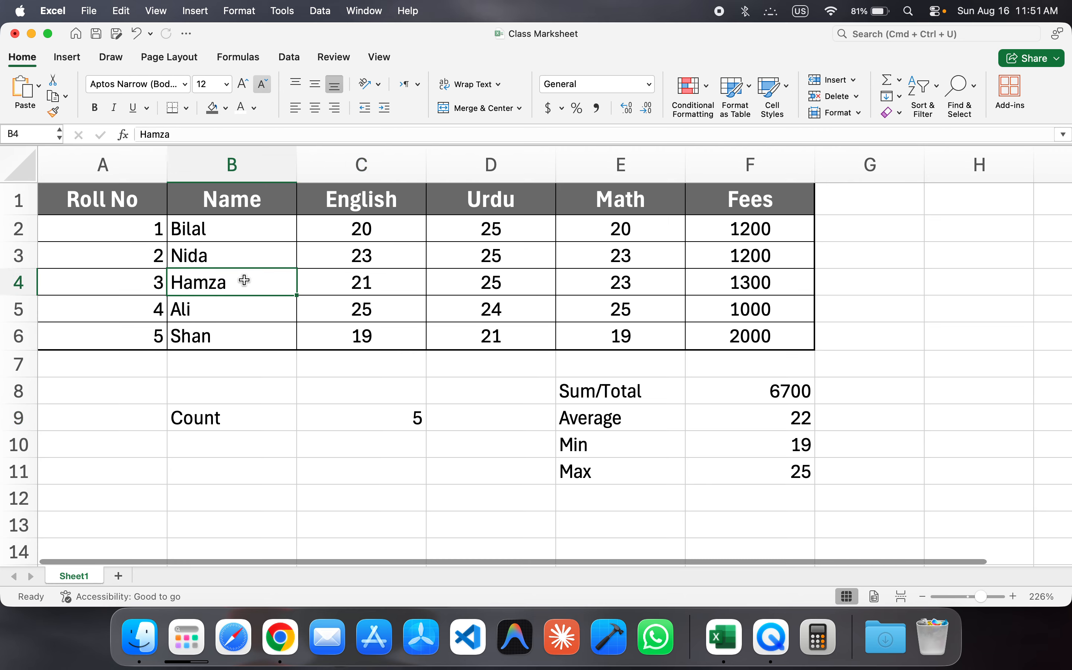
text(20)
key(Return)
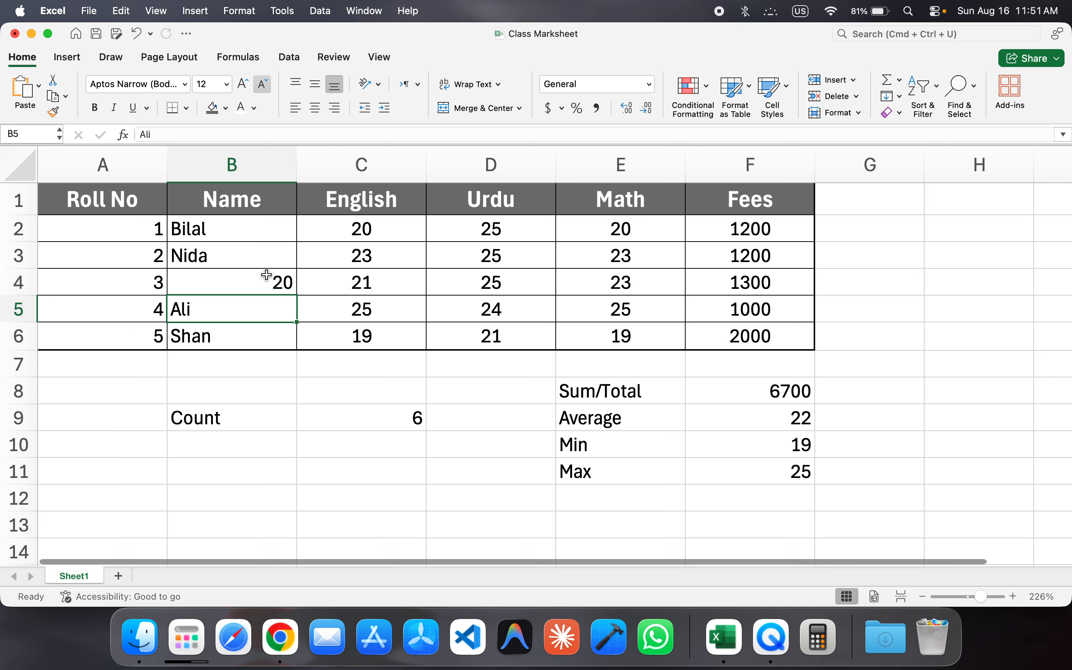
click(249, 278)
key(super+z)
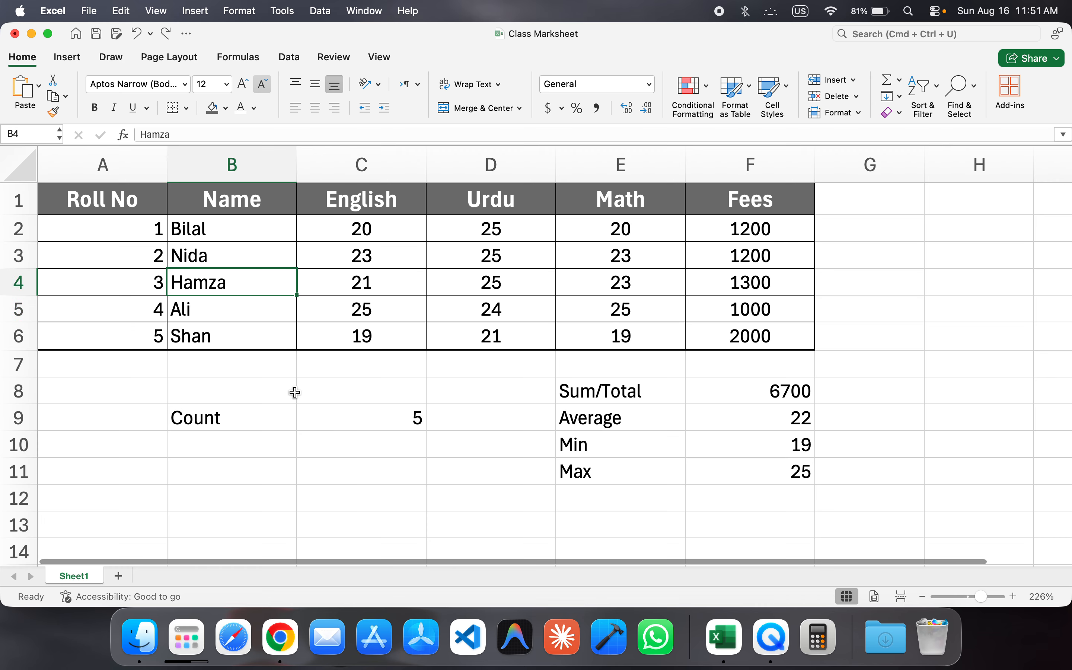
click(365, 432)
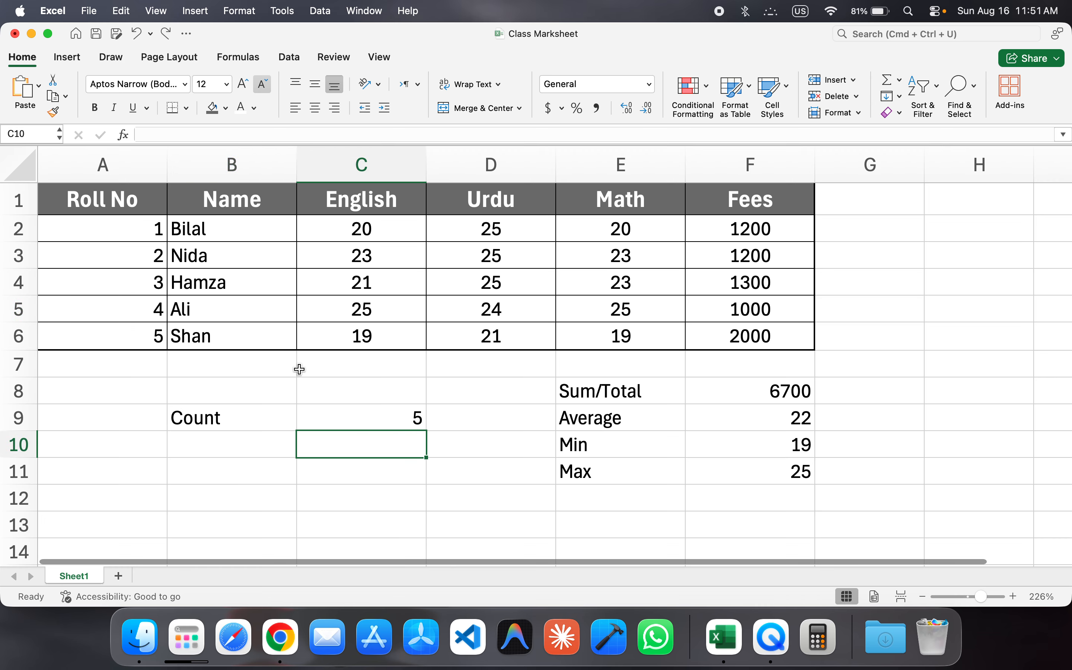
- Test the count by replacing the English mark in C5 with the letter A, and undo the entry
click(367, 277)
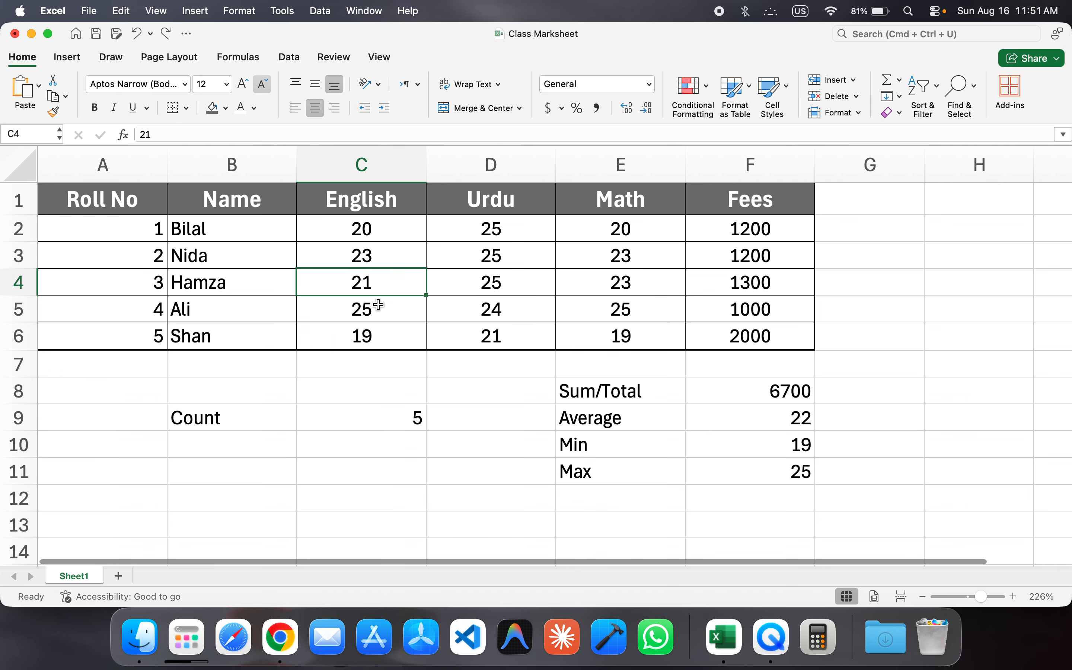
click(399, 308)
text(A)
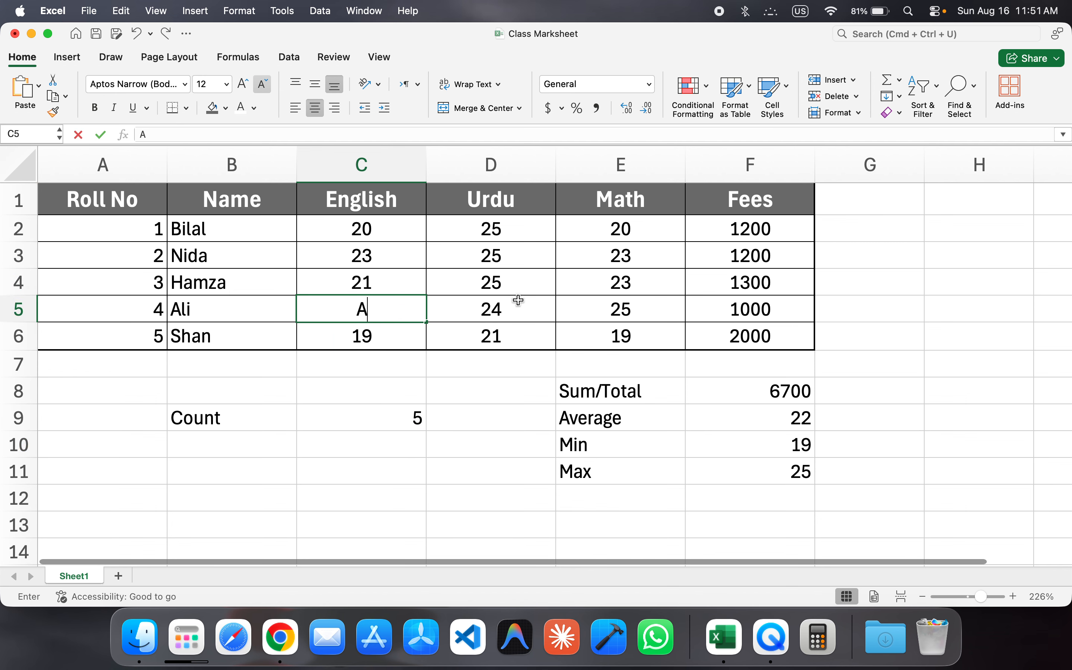
key(Return)
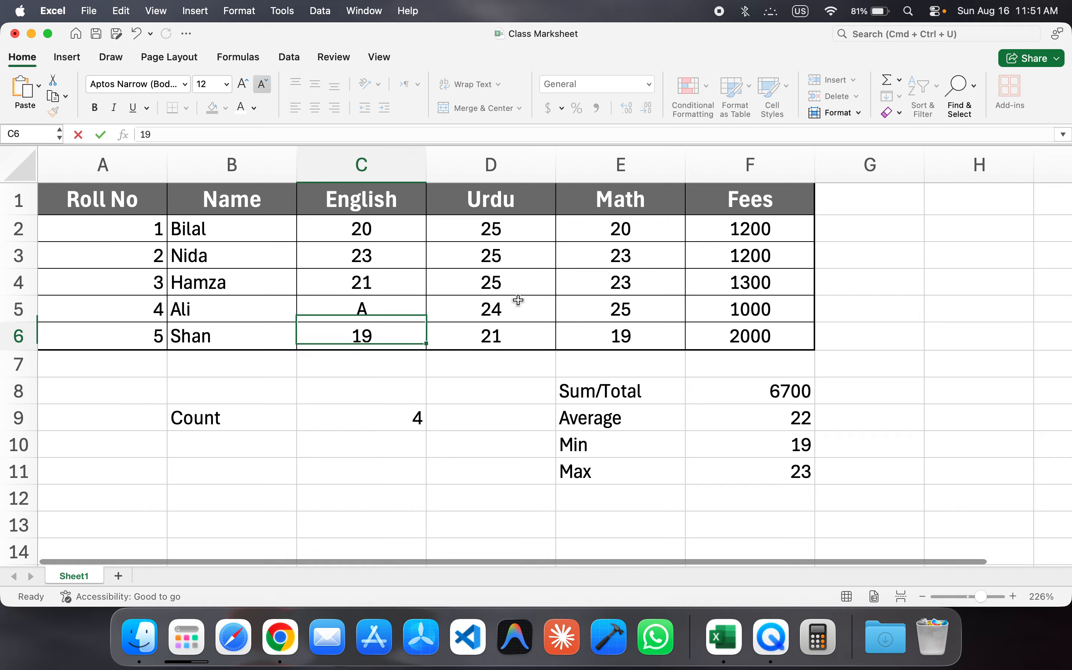
key(super+z)
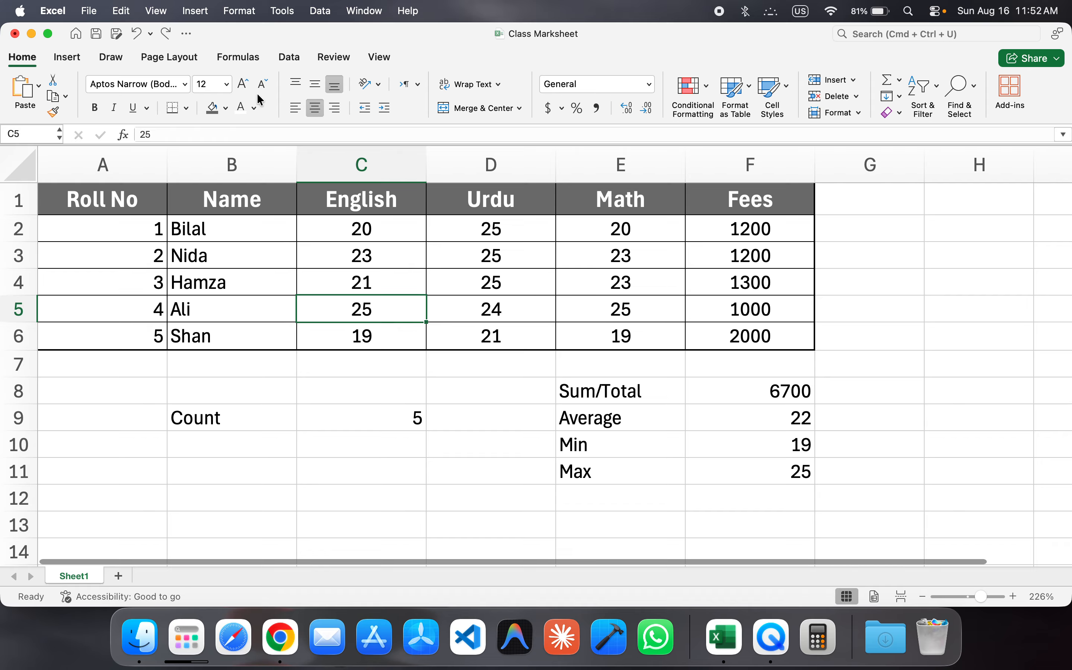
click(66, 58)
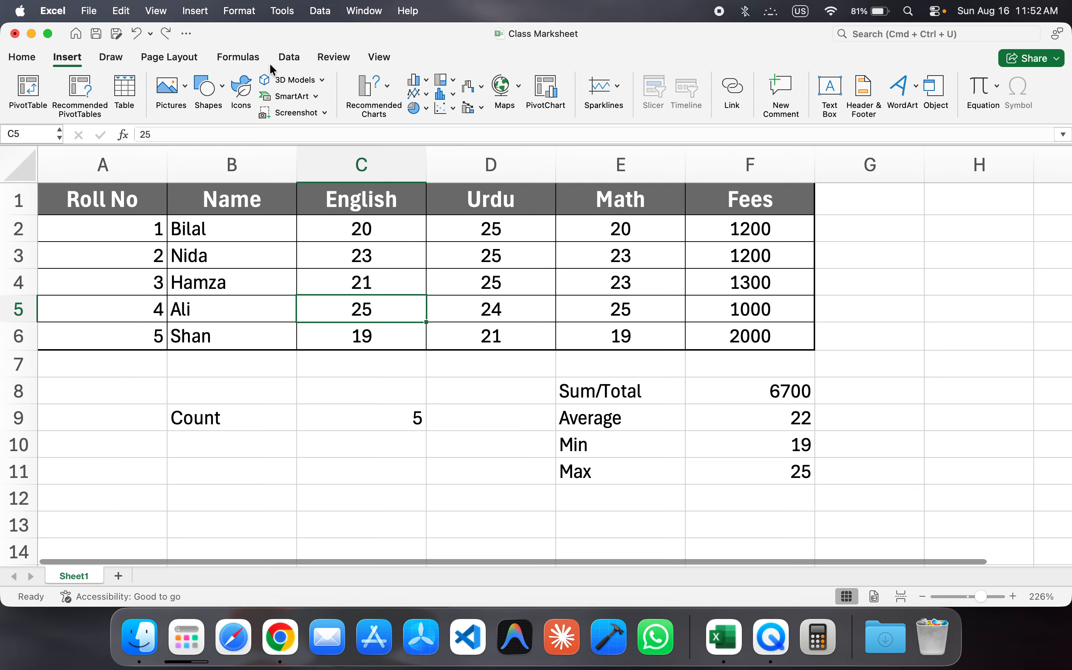
click(107, 60)
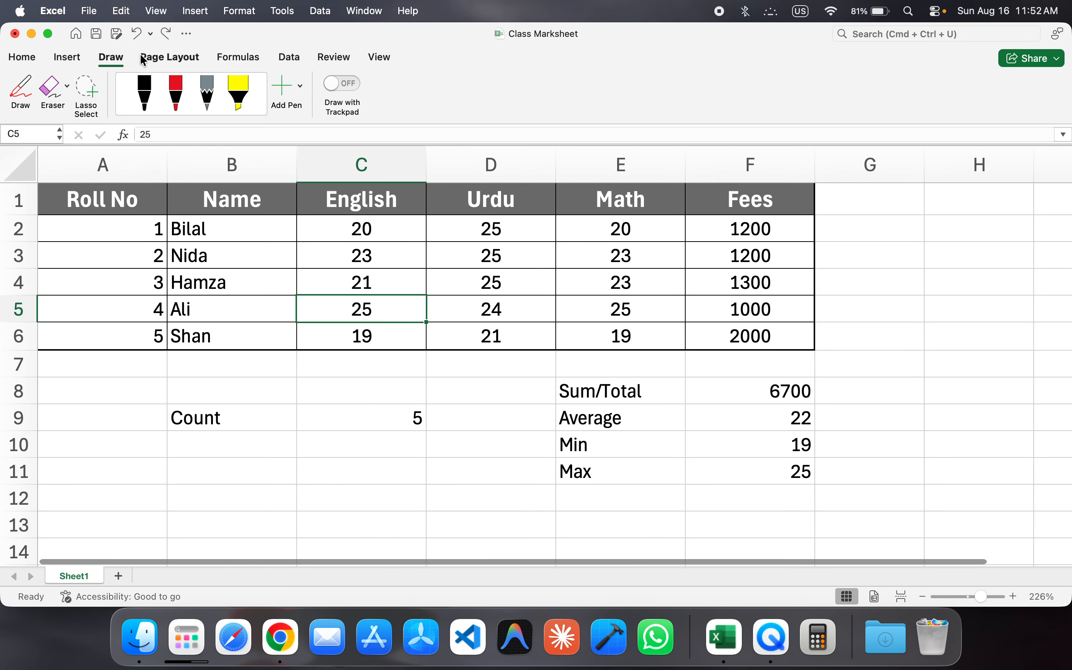
click(172, 56)
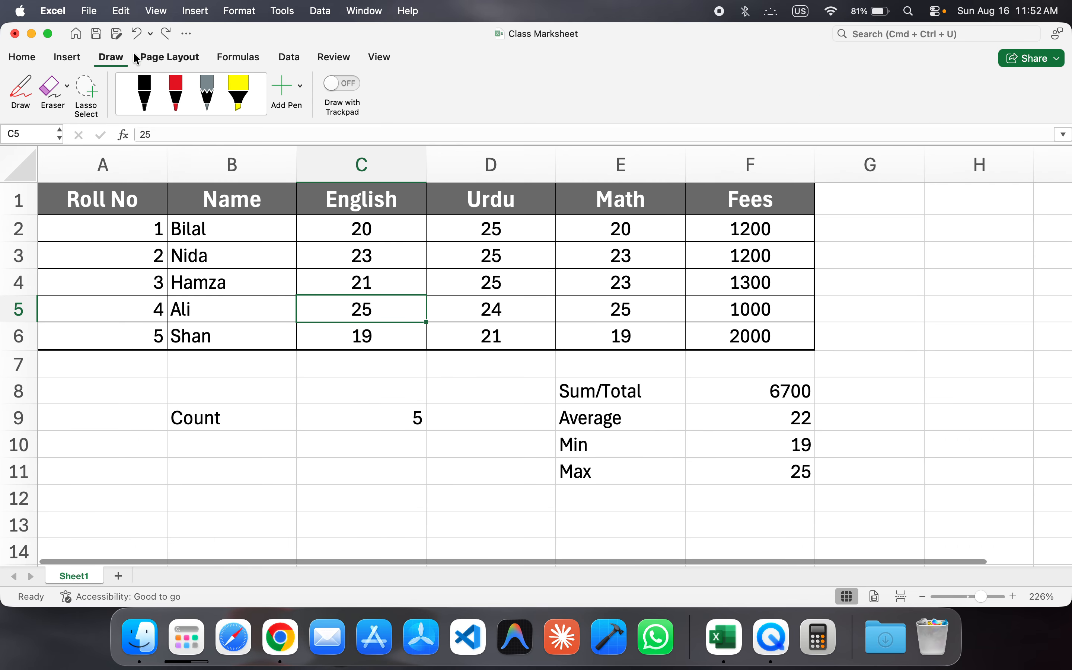
click(238, 62)
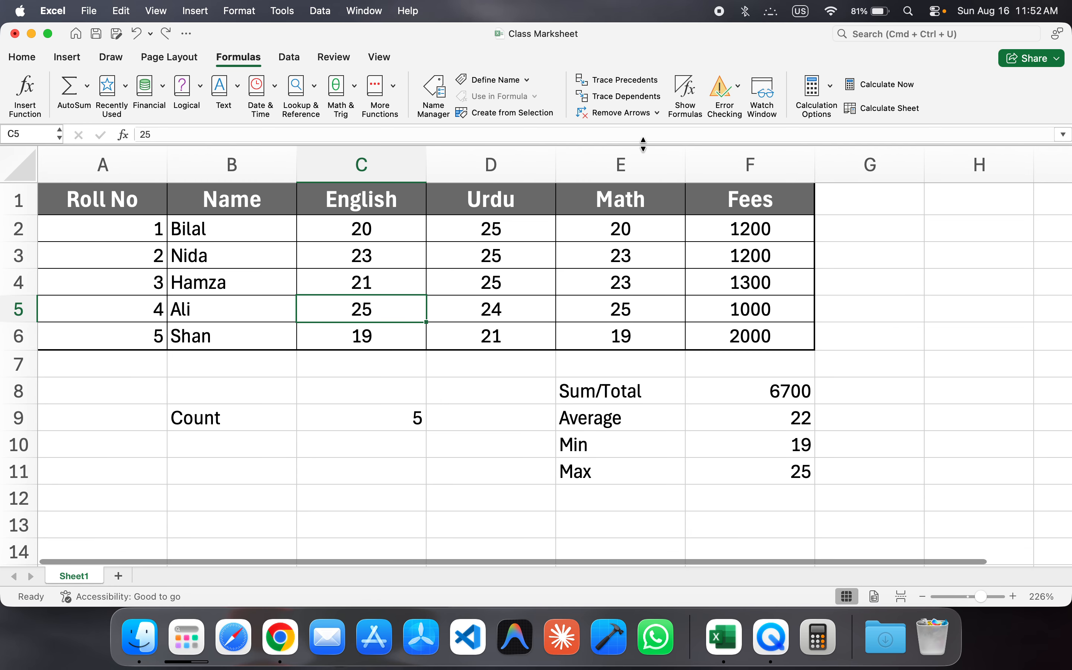
click(22, 56)
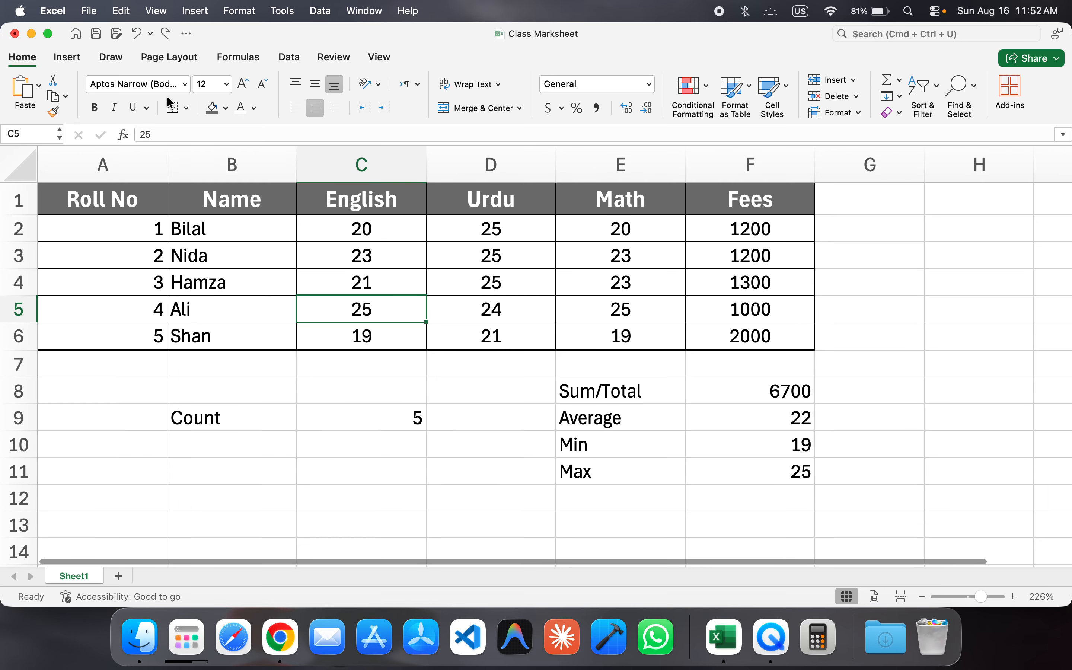
- Try a decorative script font on the Count label in B9, and undo the font change
click(250, 422)
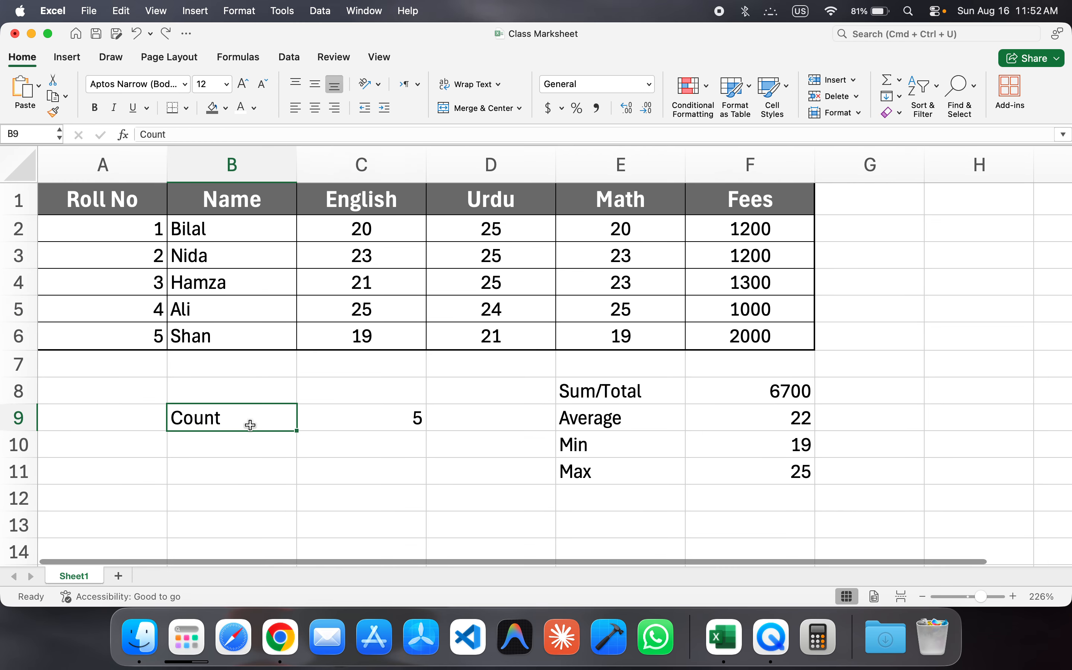
click(179, 84)
click(185, 291)
key(Down)
key(Down)
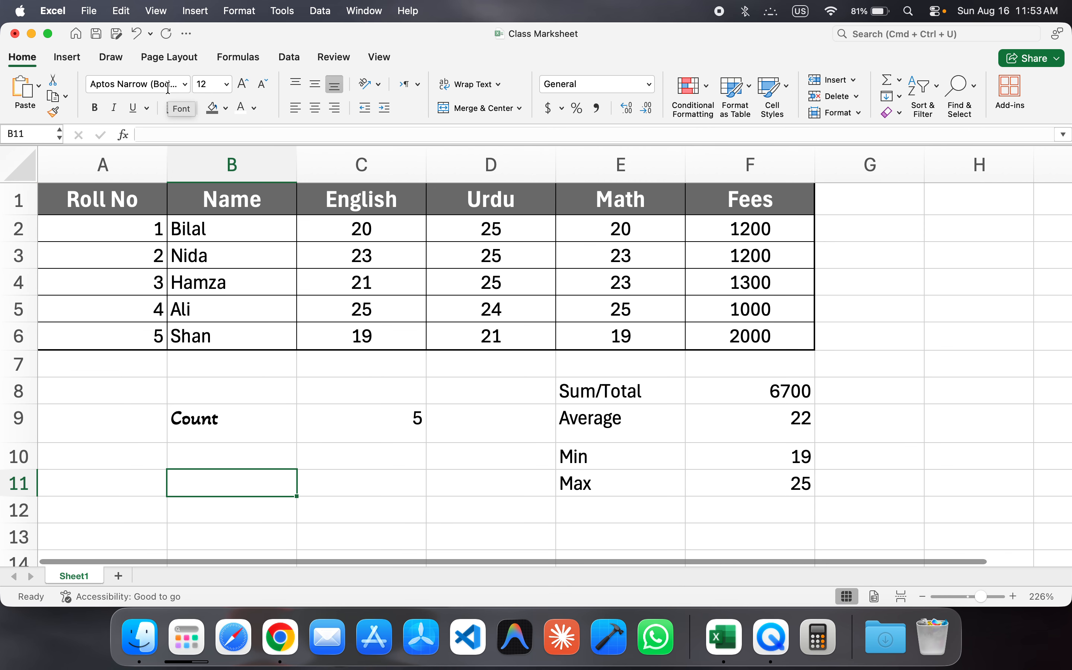
key(super+z)
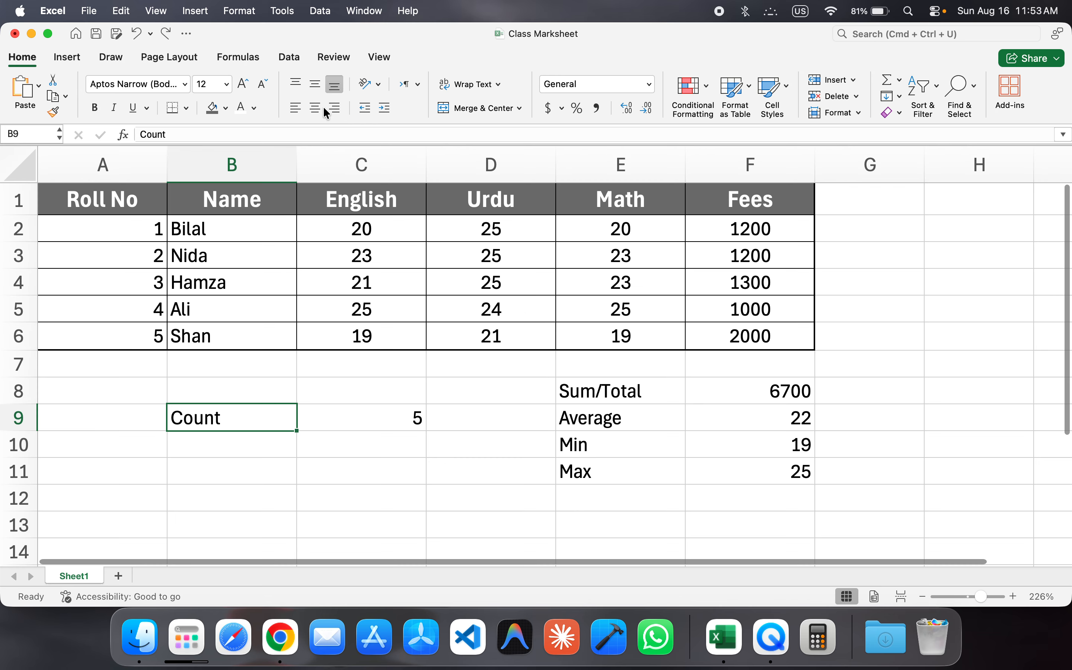